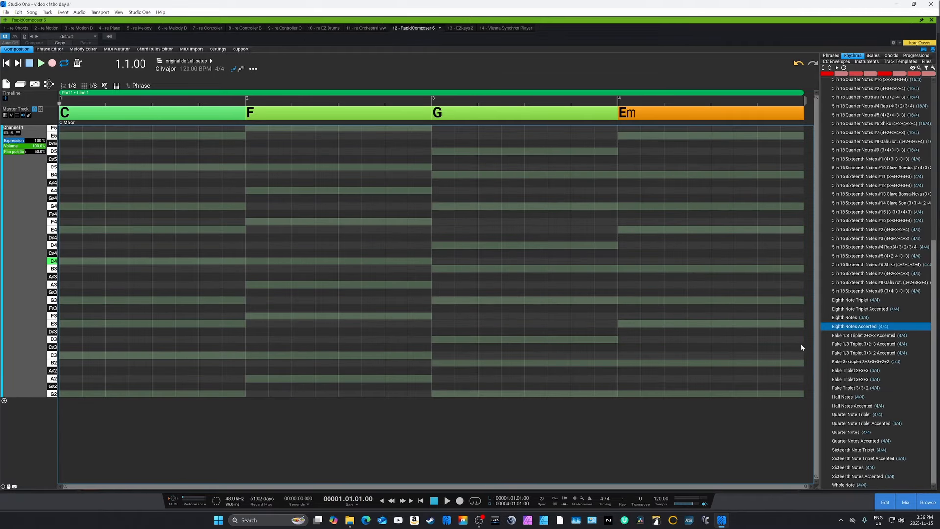
# Place the PianoBasic06 example phrase on Channel 1 in bar 1, under the C chord.
pyautogui.click(831, 56)
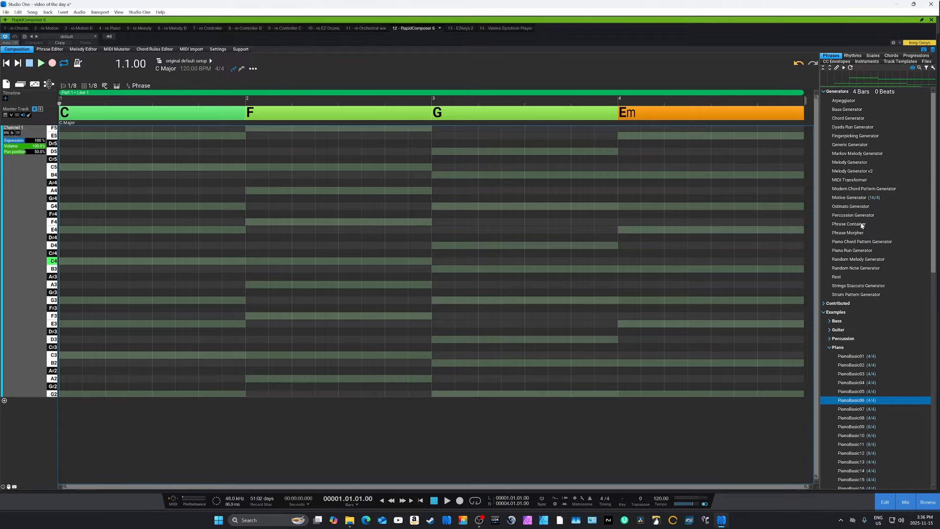
pyautogui.moveTo(859, 401); pyautogui.dragTo(70, 148)
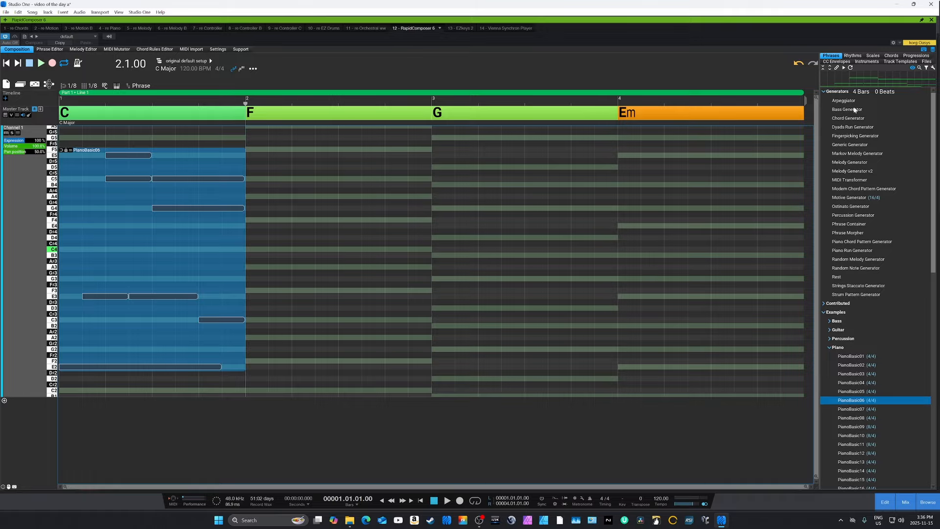
# Try the Eighth Notes Accented rhythm on the PianoBasic06 phrase using Apply Rhythm, play it back, and undo it.
pyautogui.click(853, 55)
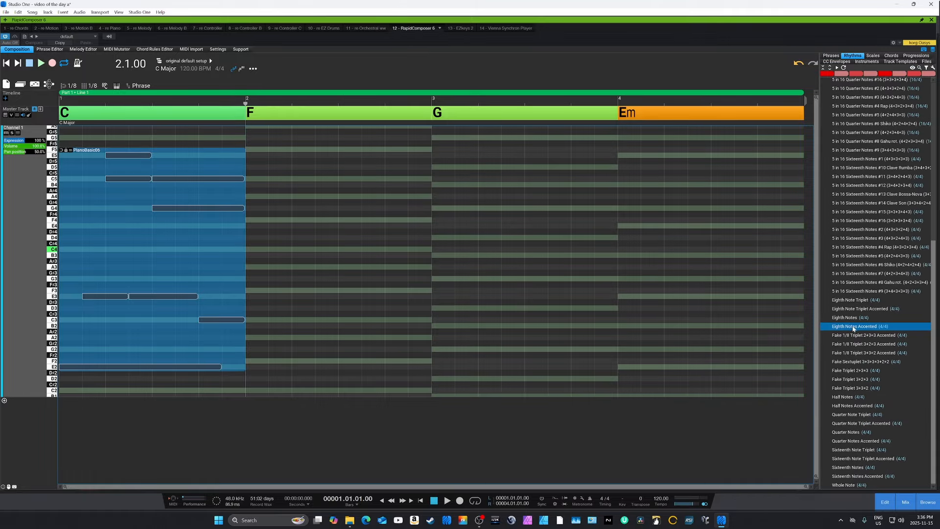
pyautogui.moveTo(853, 327); pyautogui.dragTo(195, 243)
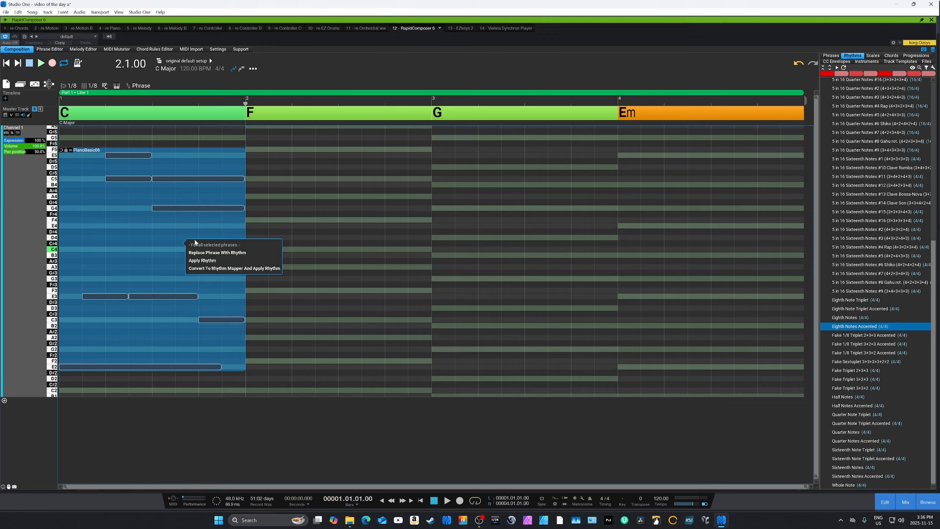
pyautogui.click(199, 261)
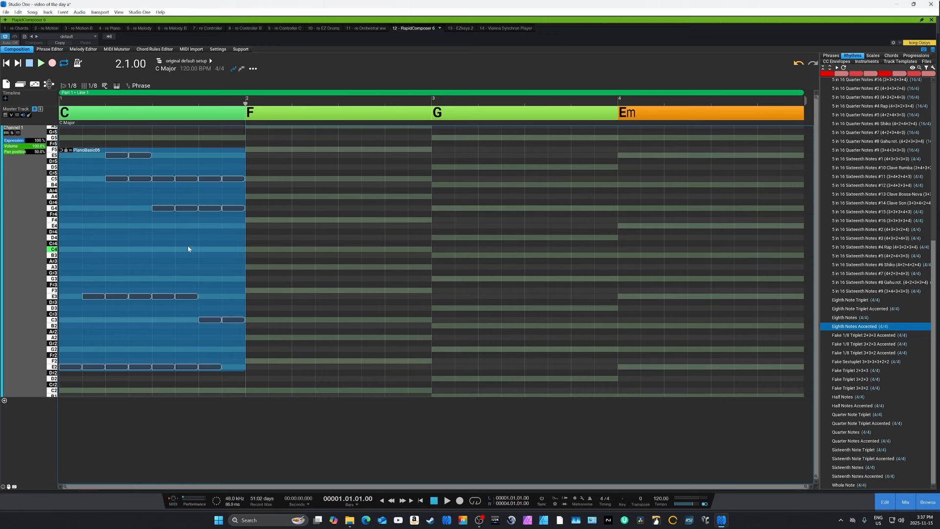
pyautogui.press('space')
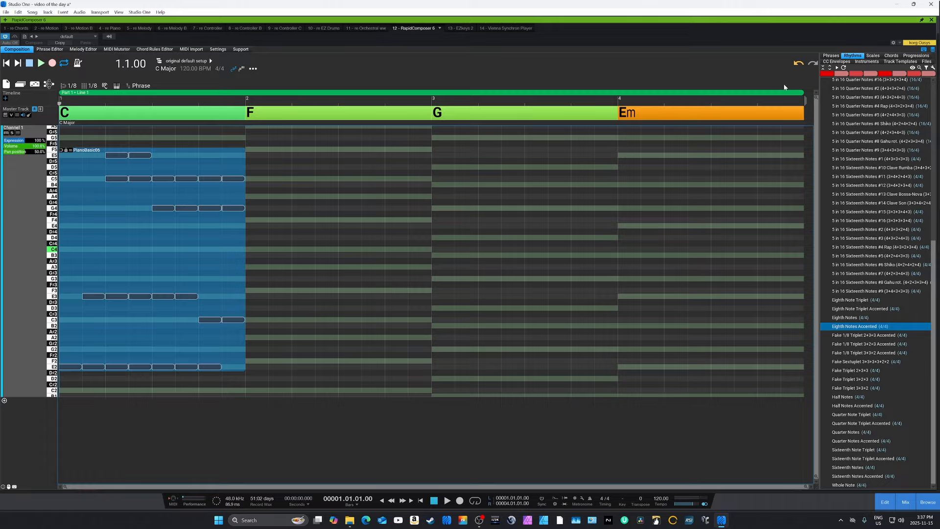
pyautogui.click(794, 67)
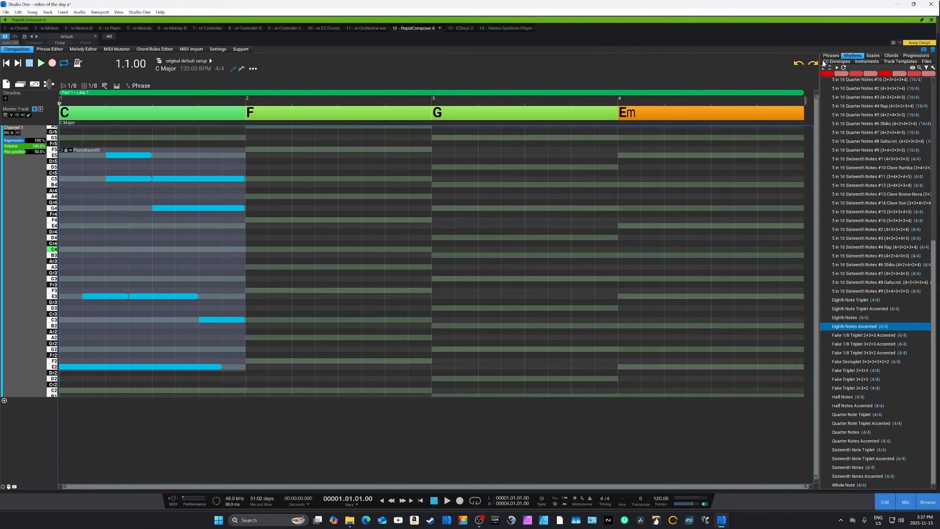
# Add an Apply Rhythm variation to the PianoBasic06 phrase in bar 1 and toggle it to compare.
pyautogui.click(831, 56)
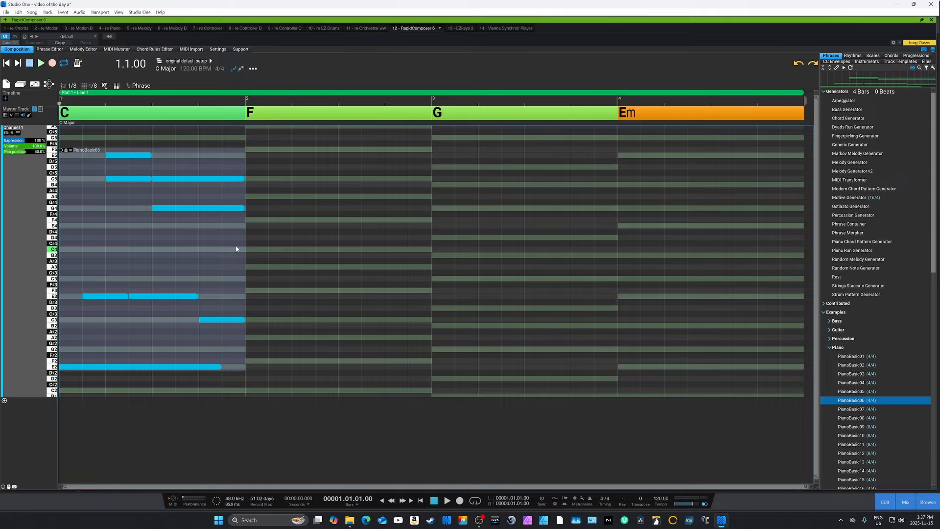
pyautogui.click(236, 249)
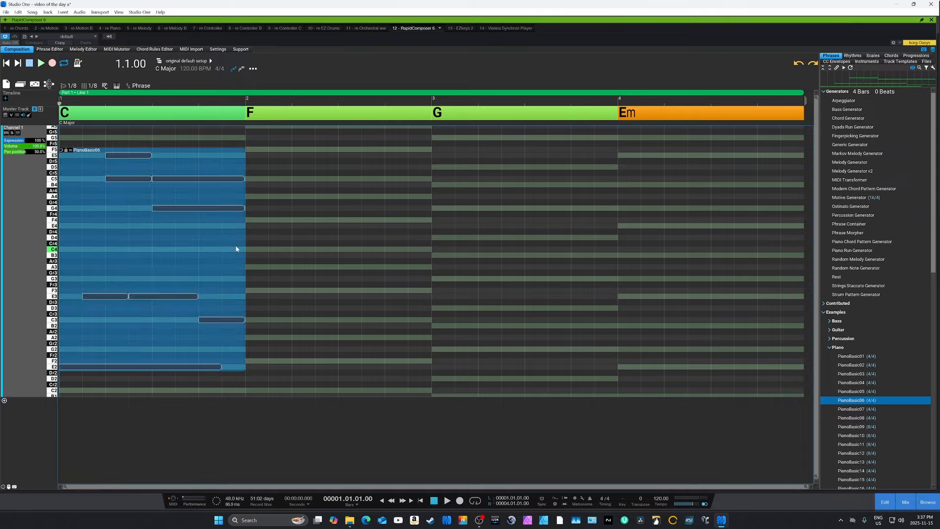
pyautogui.doubleClick(236, 249)
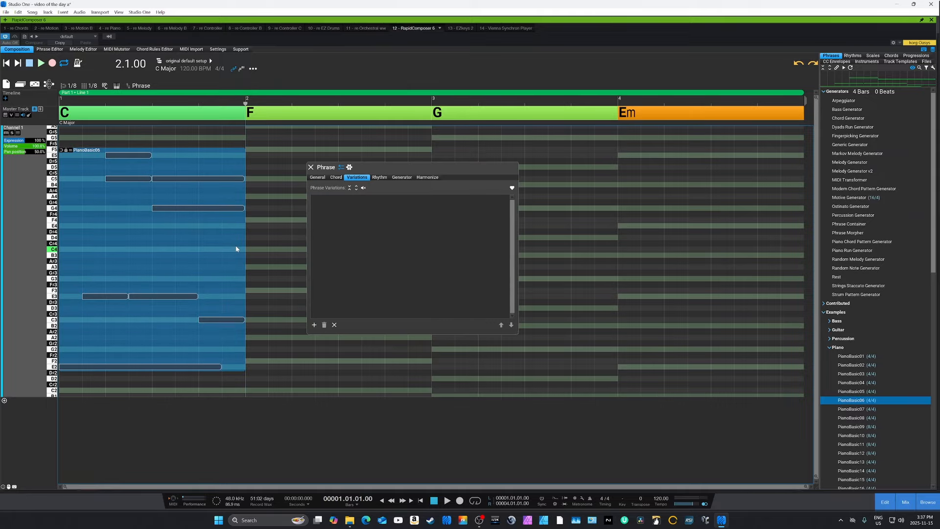
pyautogui.click(318, 178)
pyautogui.click(357, 178)
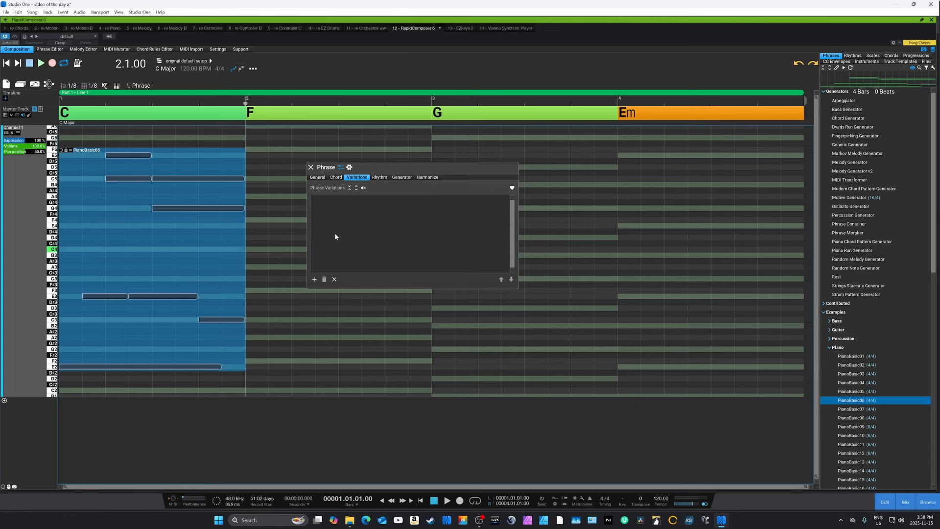
pyautogui.click(314, 280)
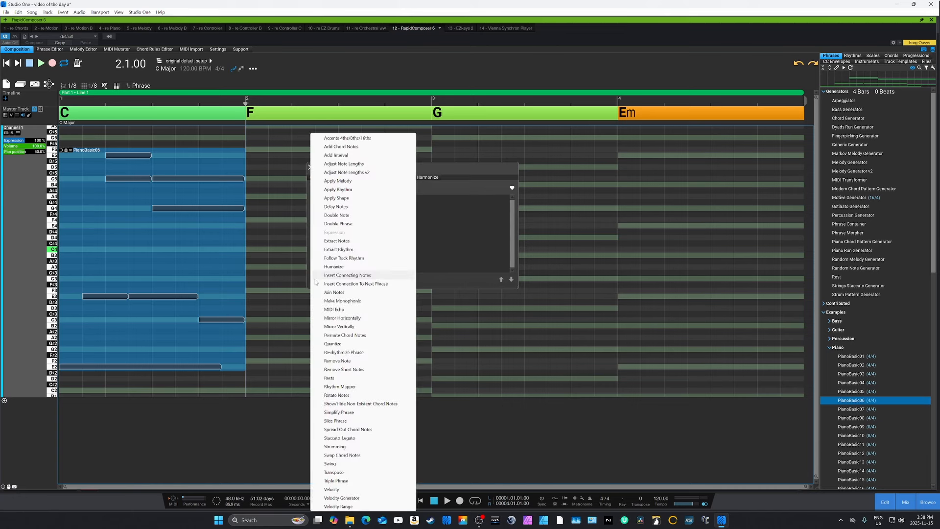
pyautogui.click(349, 191)
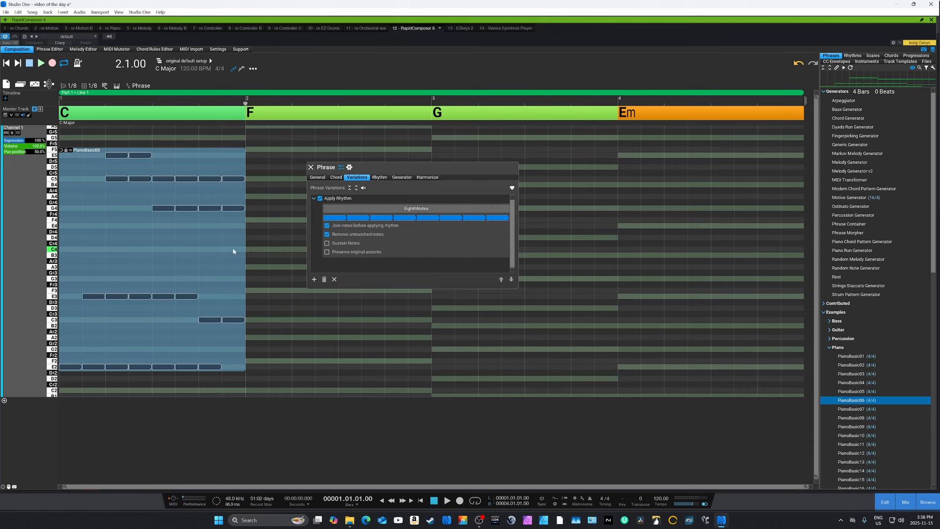
pyautogui.click(321, 198)
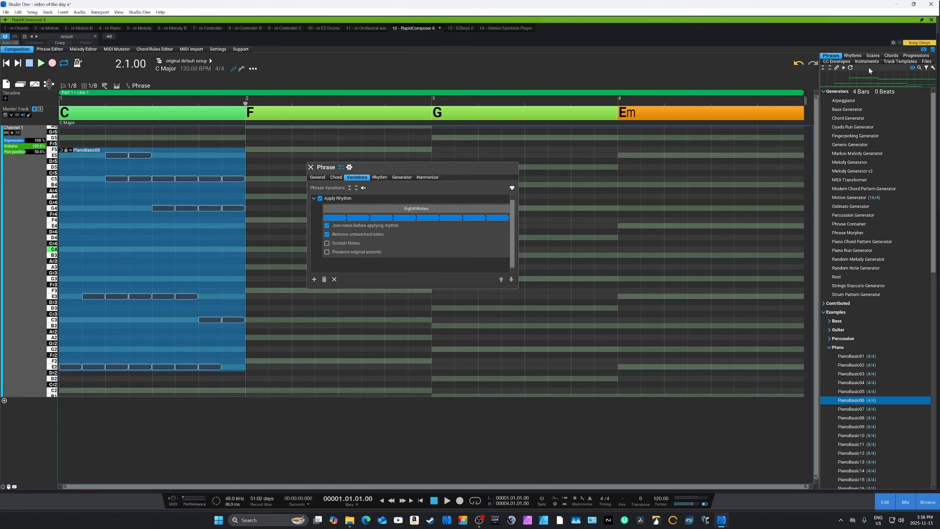
# Assign the Eighth Note Triplet rhythm to the phrase's Apply Rhythm variation.
pyautogui.click(853, 55)
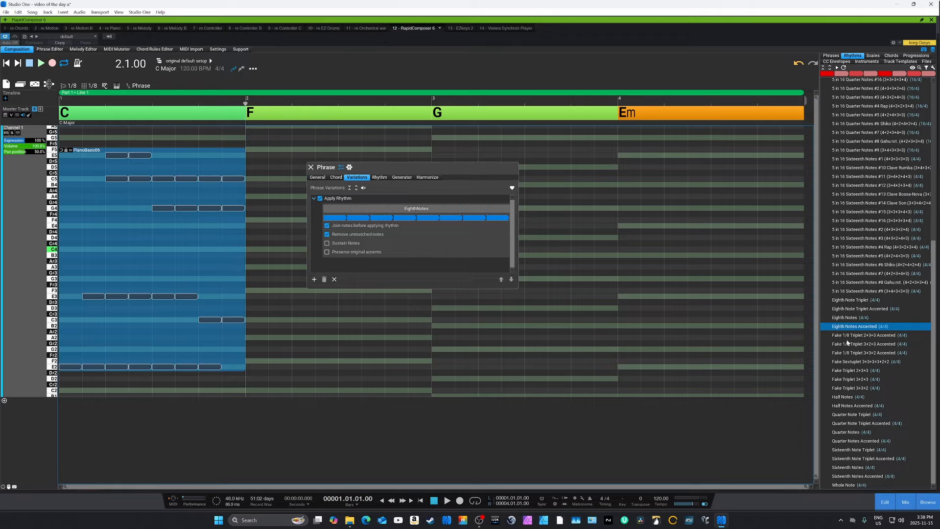
pyautogui.click(845, 300)
pyautogui.moveTo(846, 302); pyautogui.dragTo(412, 211)
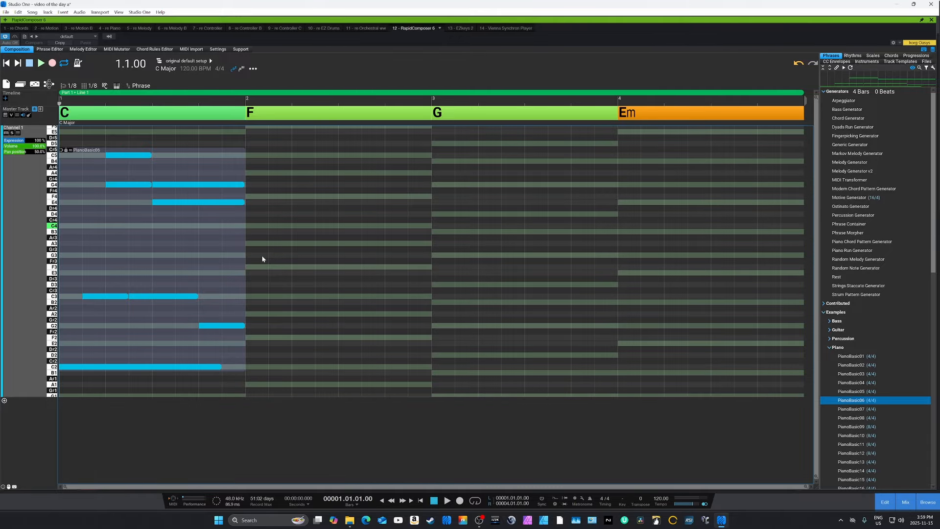
# Extend the PianoBasic06 phrase from bar 1 to the end of bar 4, covering the C, F, G and Em chords.
pyautogui.click(231, 256)
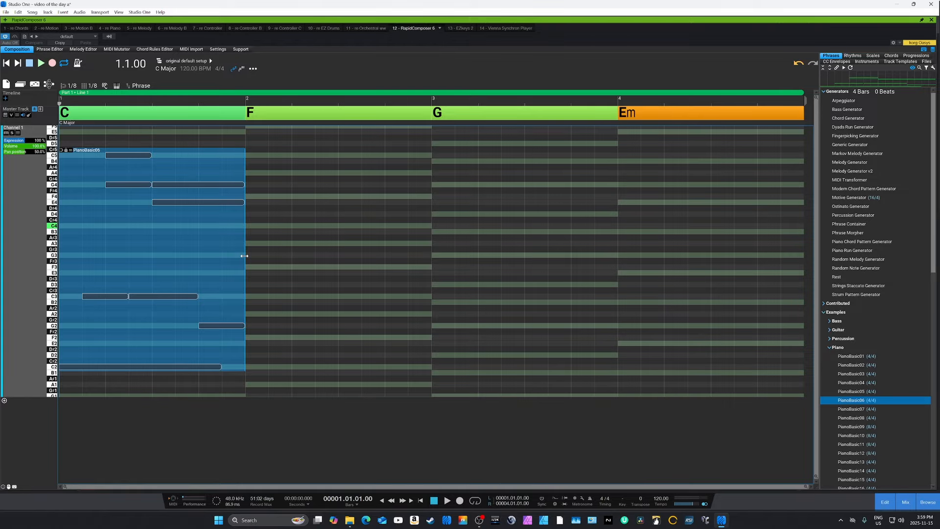
pyautogui.moveTo(244, 255); pyautogui.dragTo(801, 281)
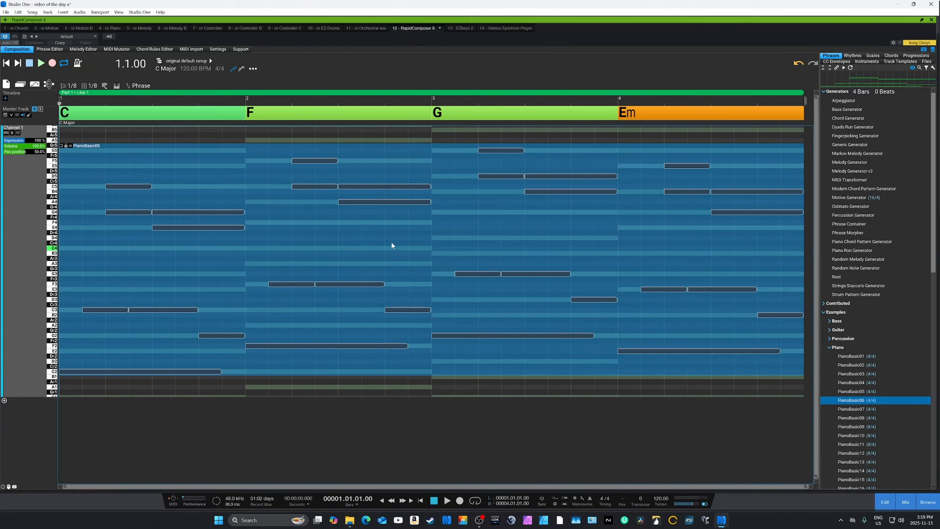
# Add an Apply Rhythm variation using the EighthNotes rhythm to the four-bar PianoBasic06 phrase.
pyautogui.doubleClick(278, 223)
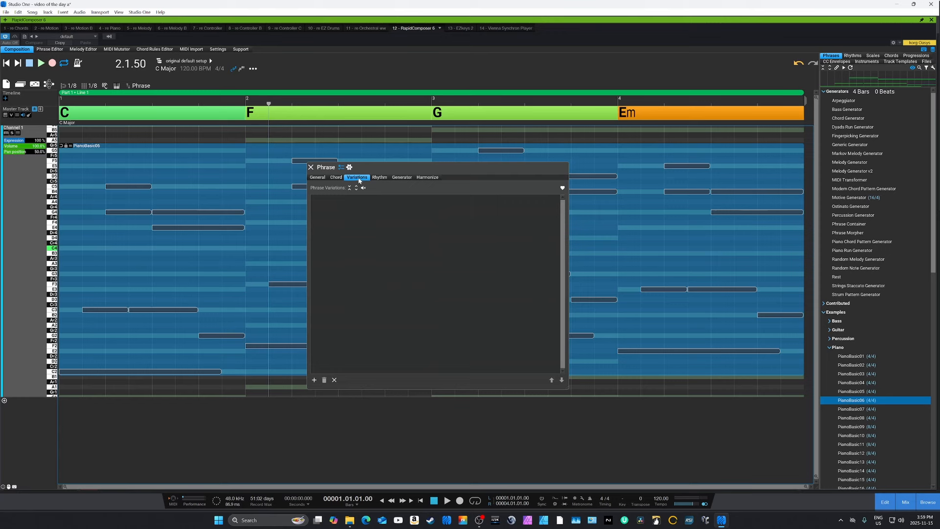
pyautogui.click(314, 381)
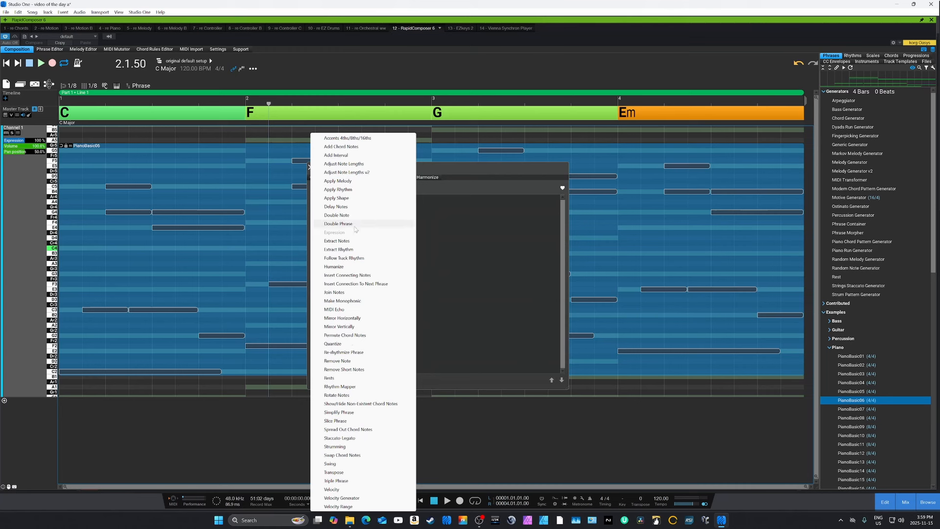
pyautogui.click(362, 189)
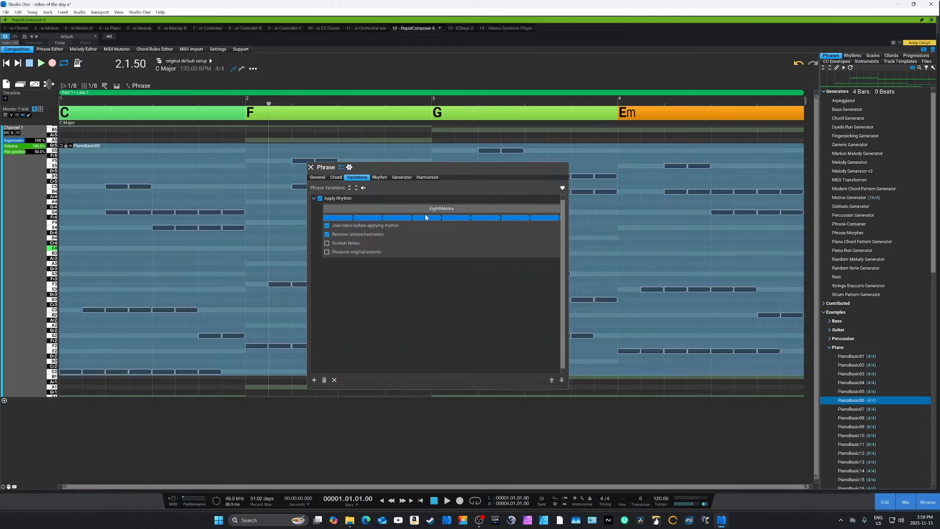
pyautogui.click(852, 56)
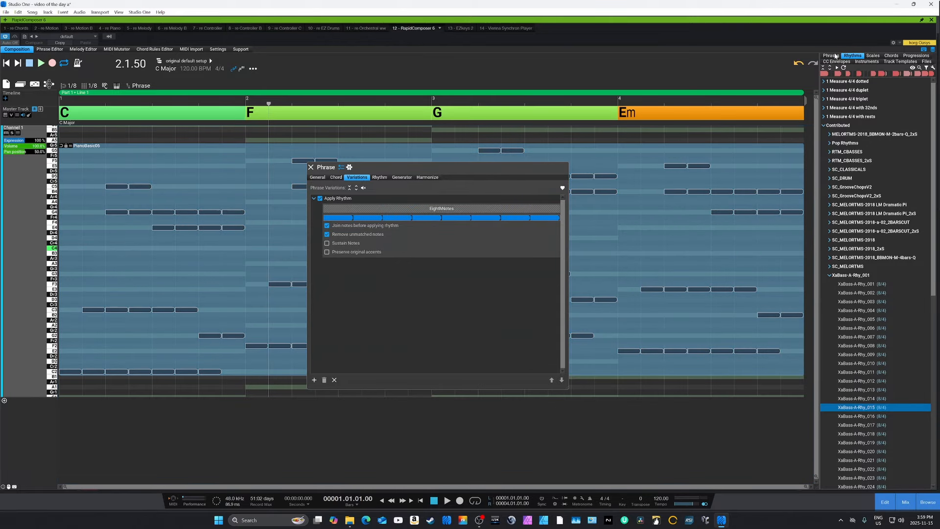
pyautogui.click(834, 56)
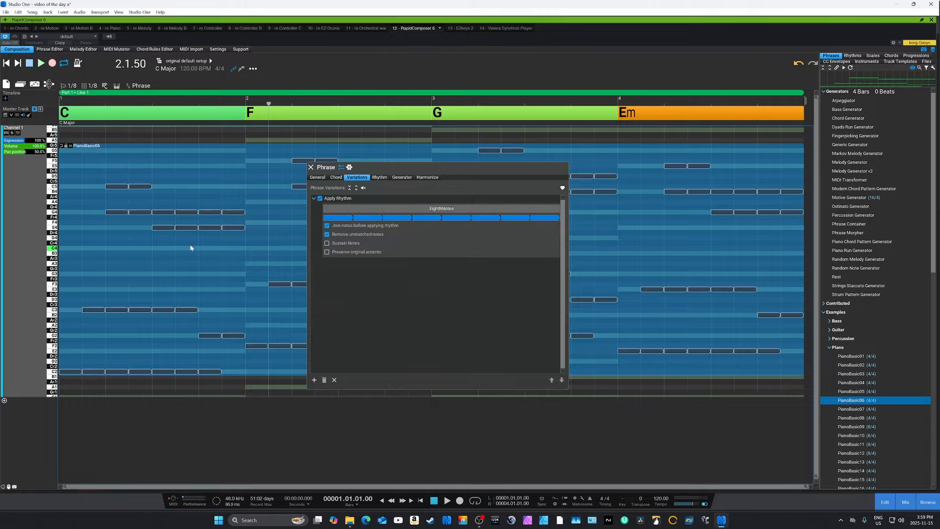
# Add a Humanize variation with note position 4%, note length 9% and velocity 7%.
pyautogui.click(314, 380)
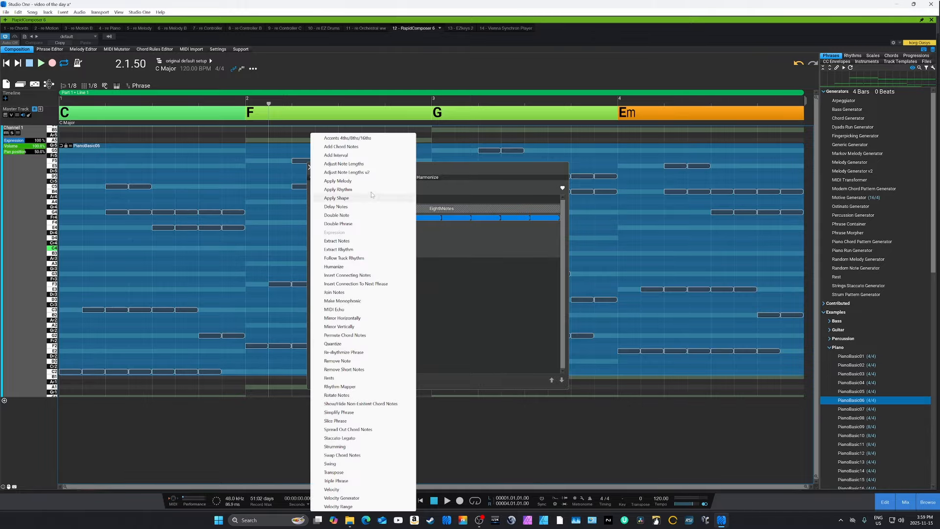
pyautogui.click(334, 267)
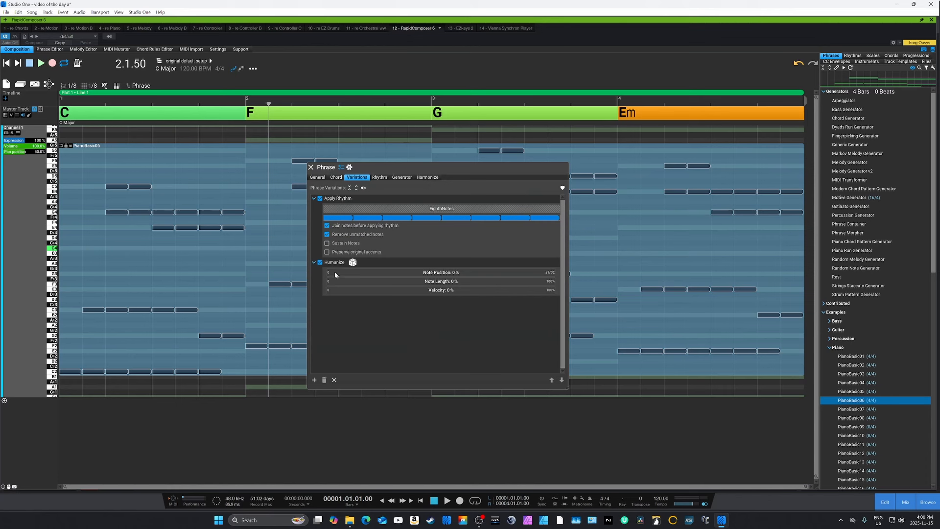
pyautogui.click(335, 273)
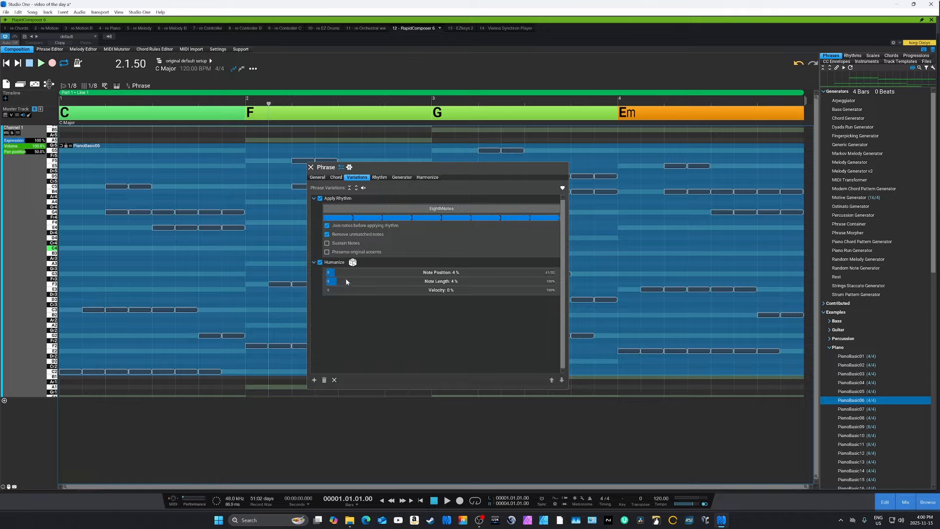
pyautogui.moveTo(343, 281); pyautogui.dragTo(346, 280)
# Check the effect of the Apply Rhythm and Humanize variations by toggling them and playing back the phrase.
pyautogui.click(563, 188)
pyautogui.click(320, 199)
pyautogui.click(320, 263)
pyautogui.click(376, 265)
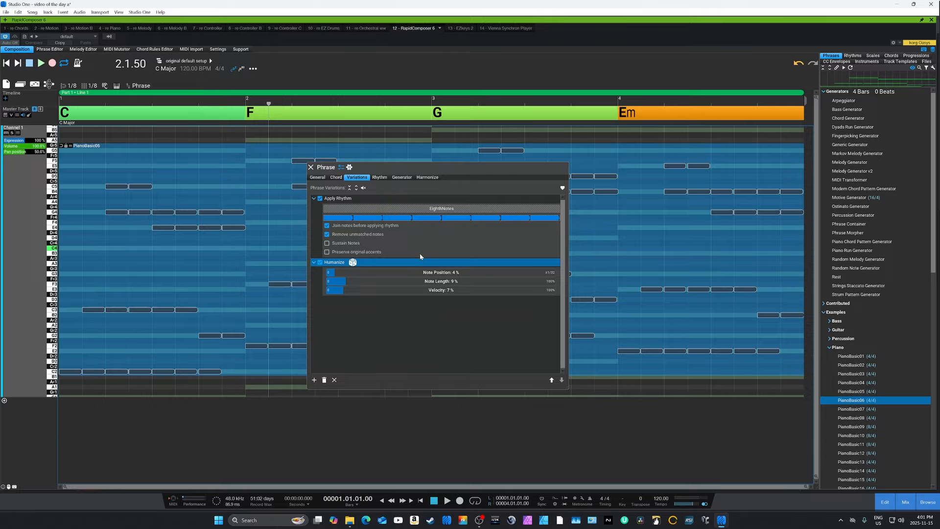
pyautogui.click(374, 322)
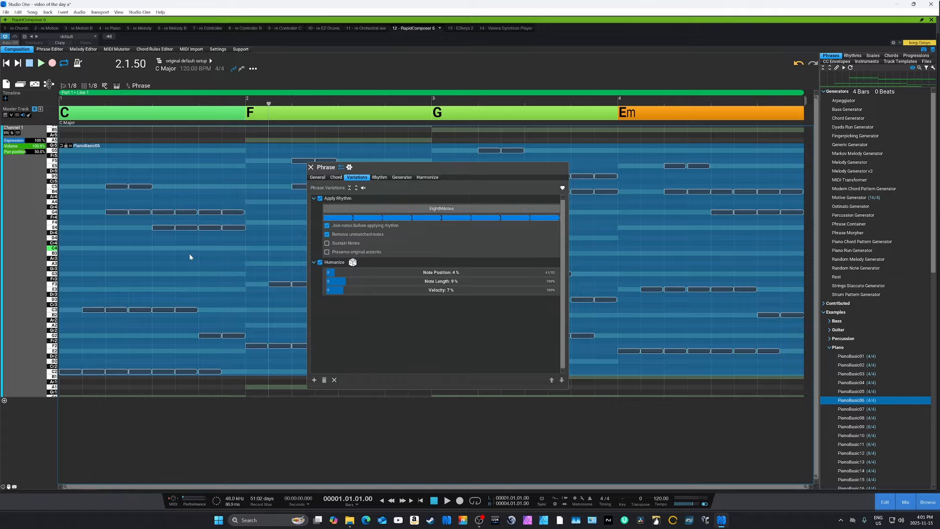
pyautogui.press('space')
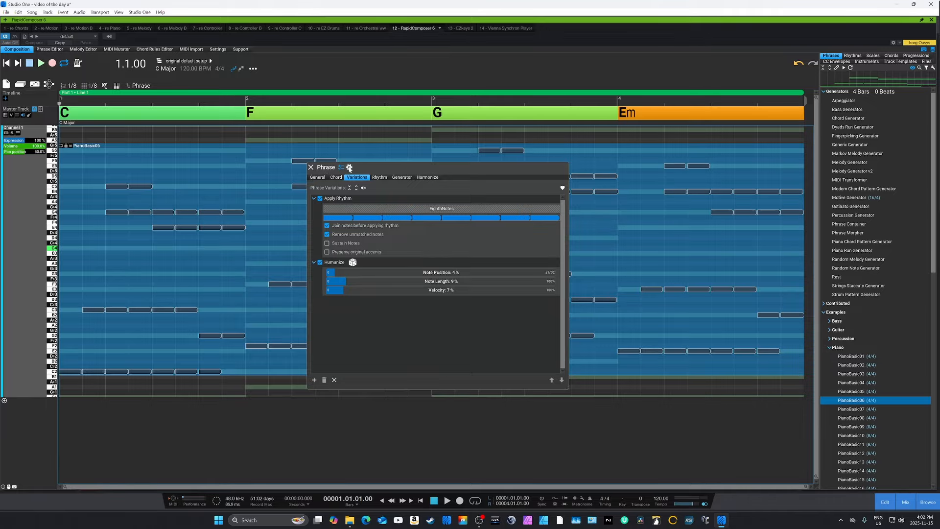
# Render the four-bar phrase with its variations and voicing.
pyautogui.click(349, 167)
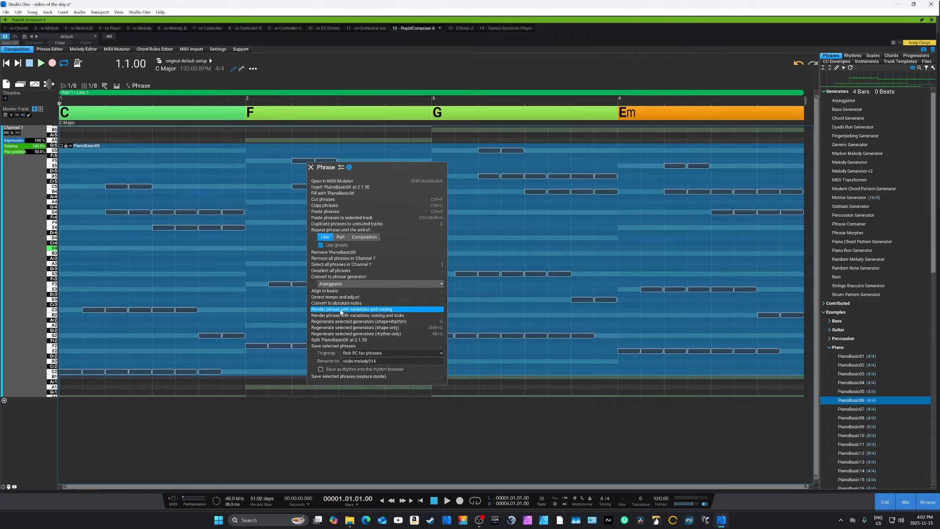
pyautogui.click(342, 310)
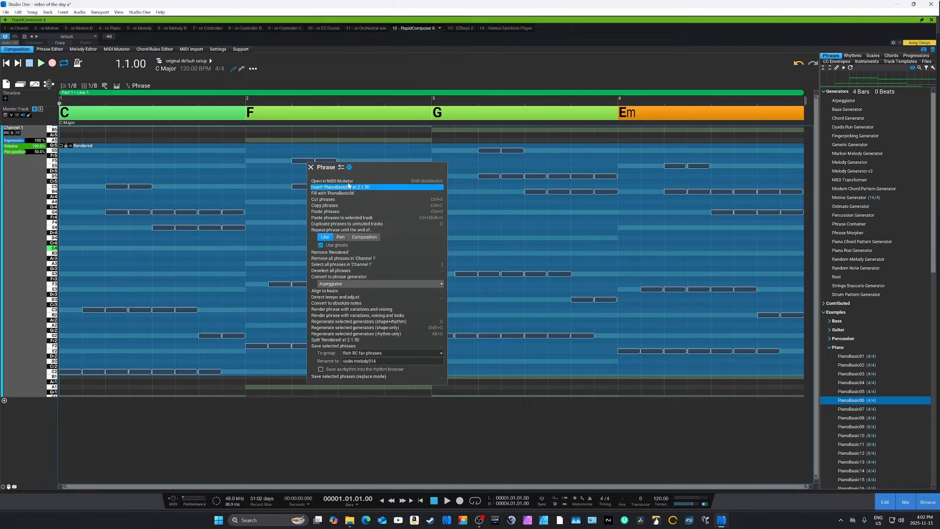
# Inspect the rendered phrase's variations list and its available phrase actions.
pyautogui.click(342, 167)
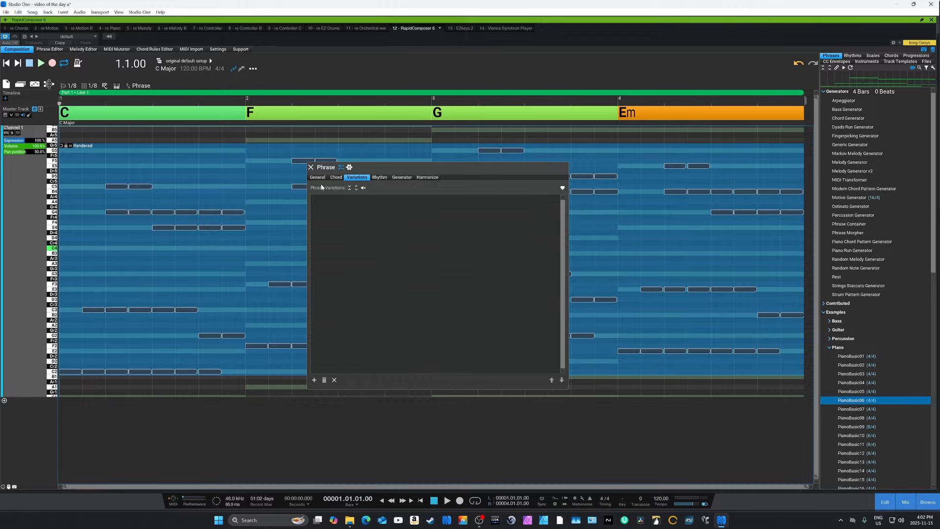
pyautogui.click(310, 168)
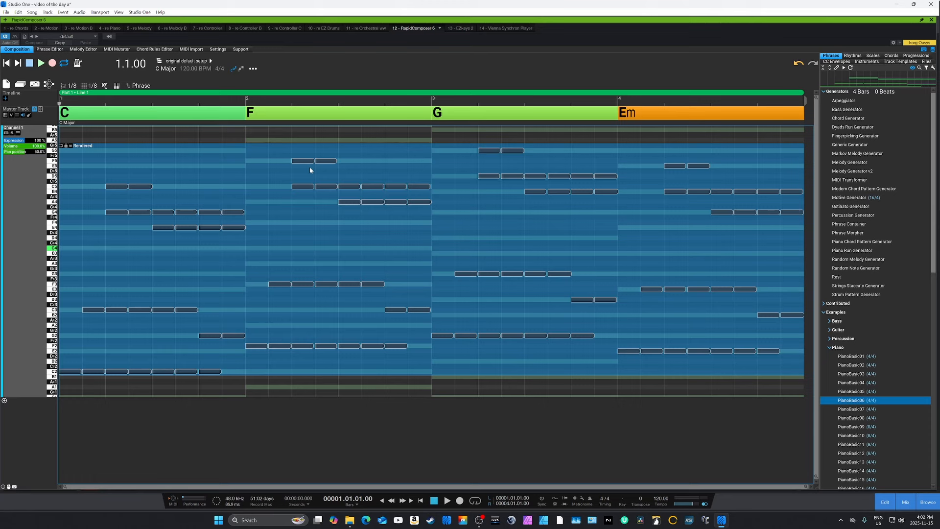
pyautogui.doubleClick(264, 193)
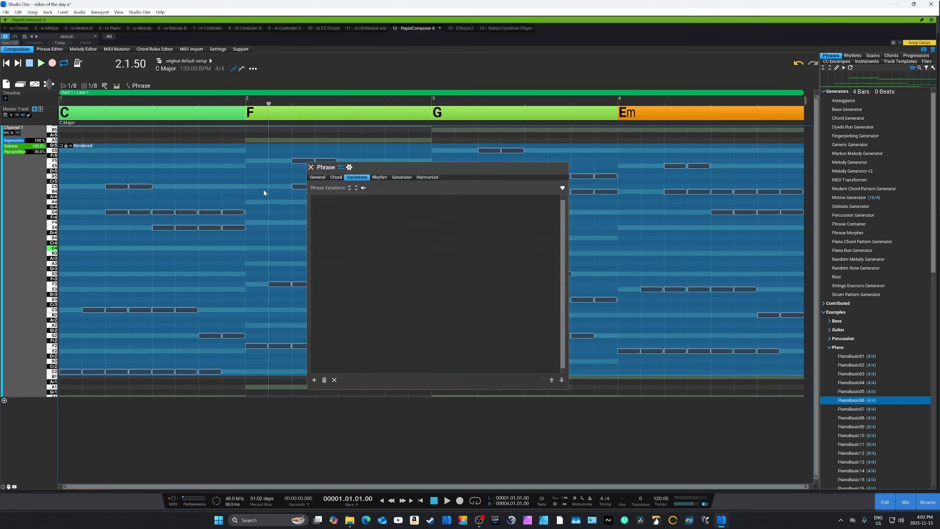
pyautogui.click(349, 167)
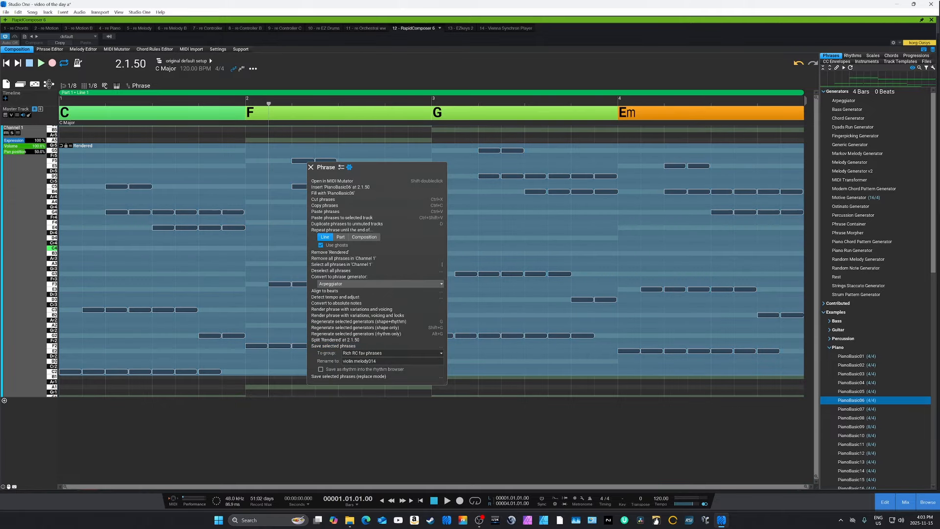
# Examine the phrase browser's groups, including Rich Chords 3rd party, and the destination group for saving selected phrases.
pyautogui.click(831, 348)
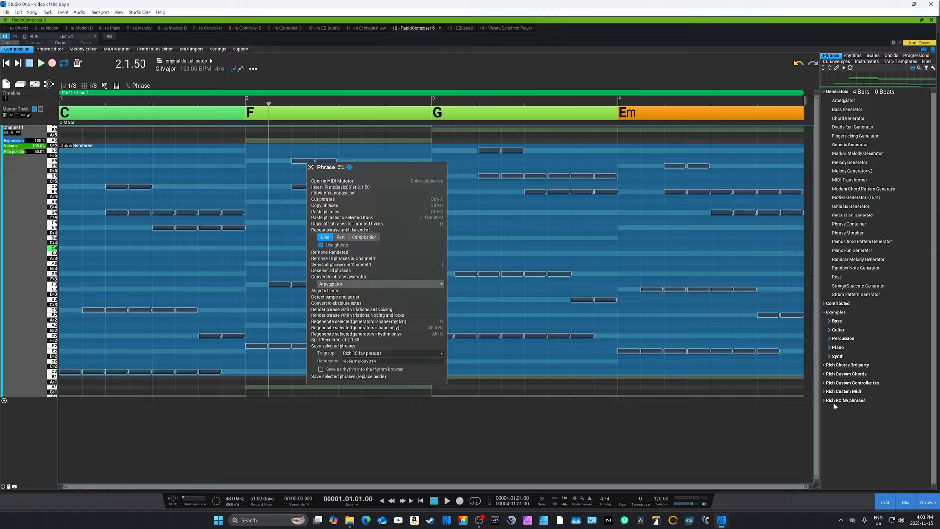
pyautogui.click(824, 365)
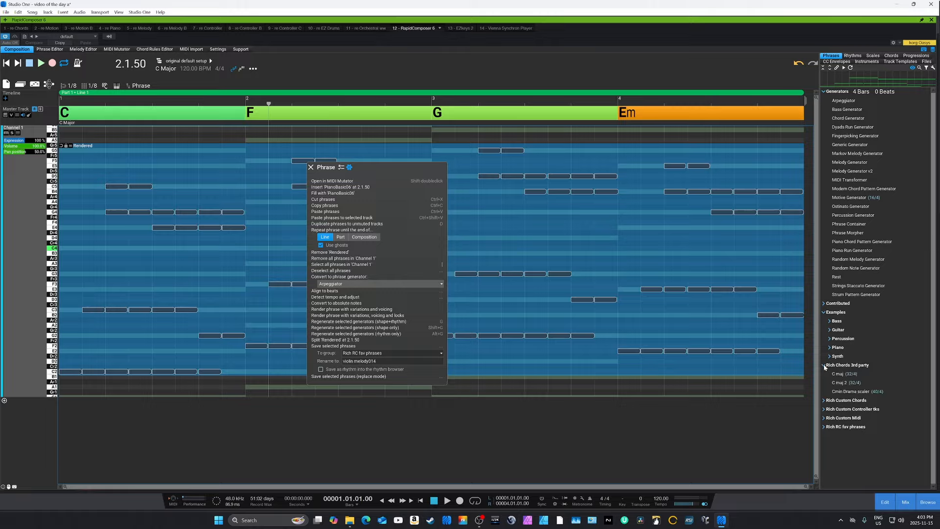
pyautogui.click(393, 354)
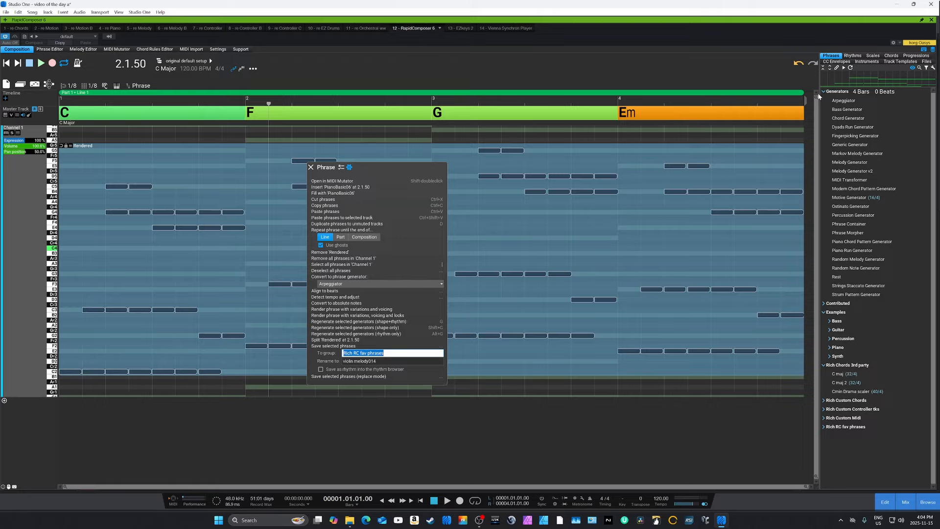
pyautogui.click(909, 56)
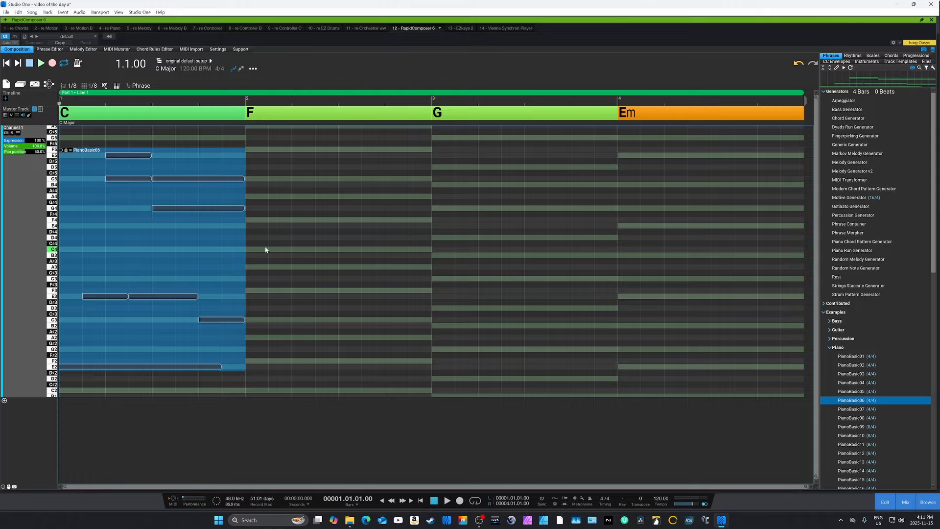
# Review Channel 1's note-colouring options, and extend the PianoBasic06 phrase from bar 1 across all four bars.
pyautogui.click(18, 133)
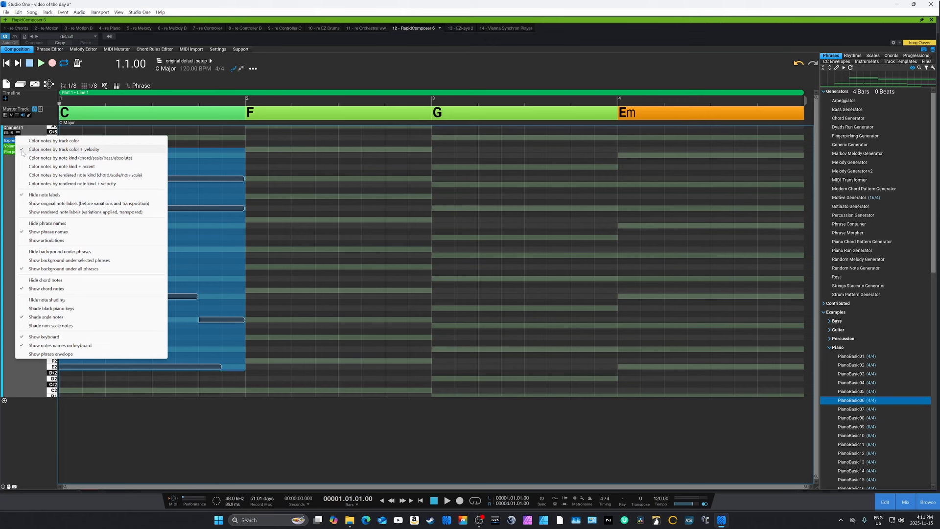
pyautogui.click(7, 191)
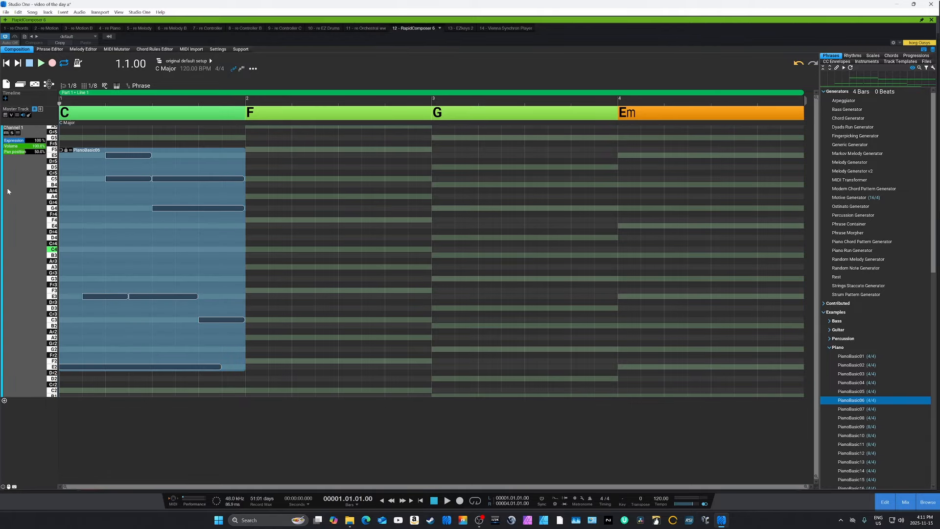
pyautogui.click(232, 249)
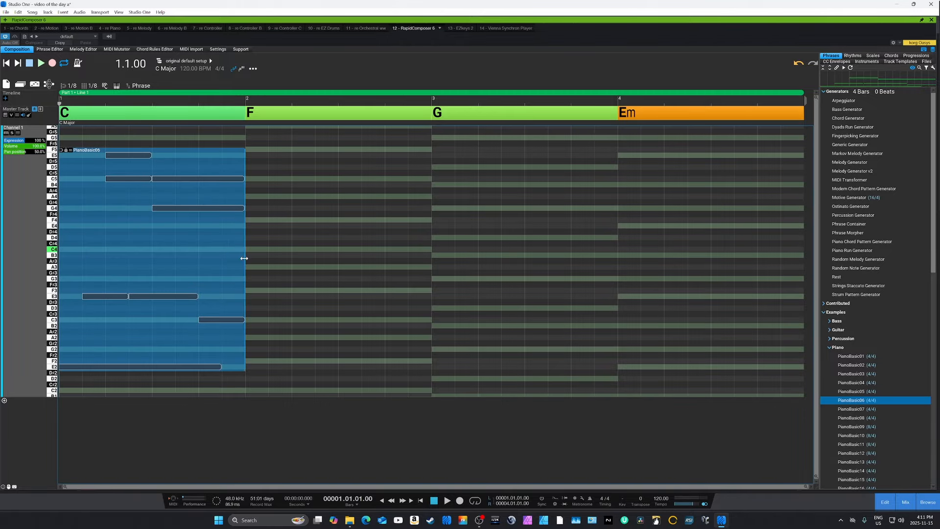
pyautogui.moveTo(244, 258); pyautogui.dragTo(796, 289)
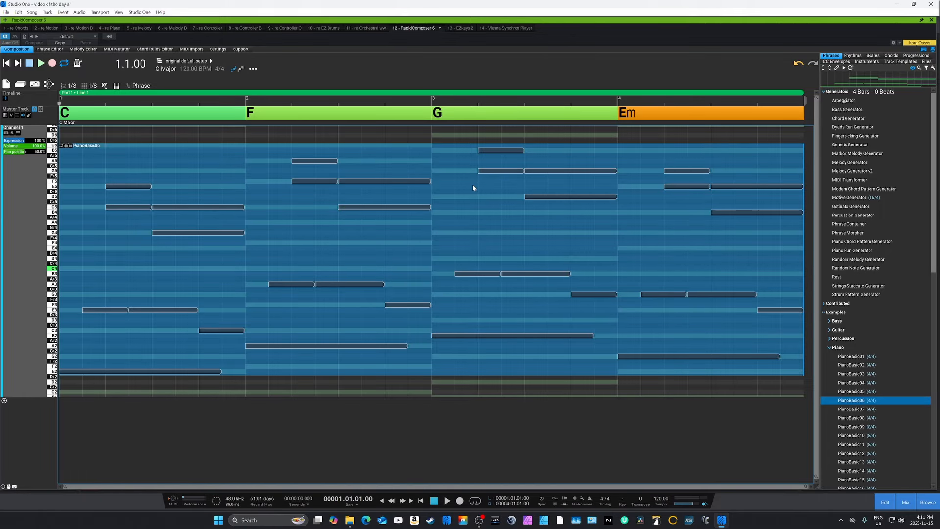
pyautogui.press('space')
# Add an Accents 4ths/8ths/16ths variation with 4th vs 8th accent -87%, 8th vs 16th accent -77% and 16th notes accent 49%.
pyautogui.doubleClick(292, 207)
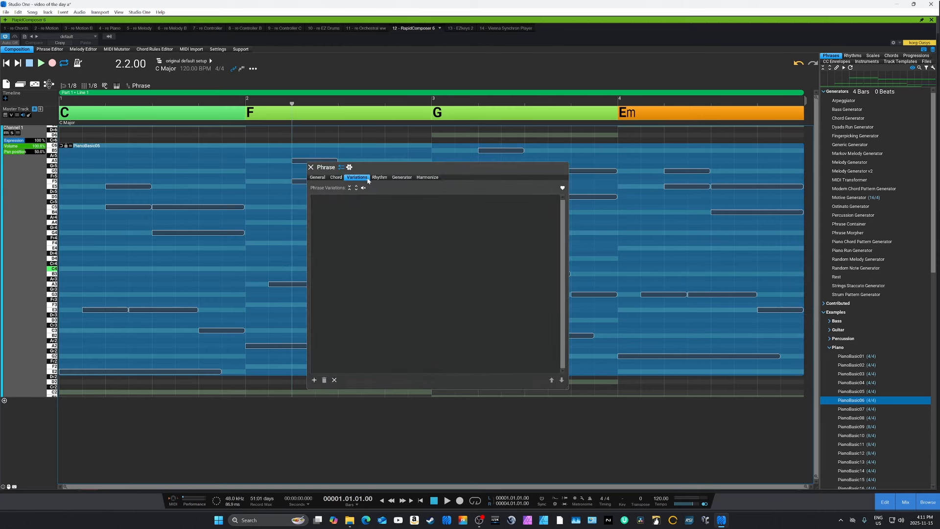
pyautogui.click(314, 380)
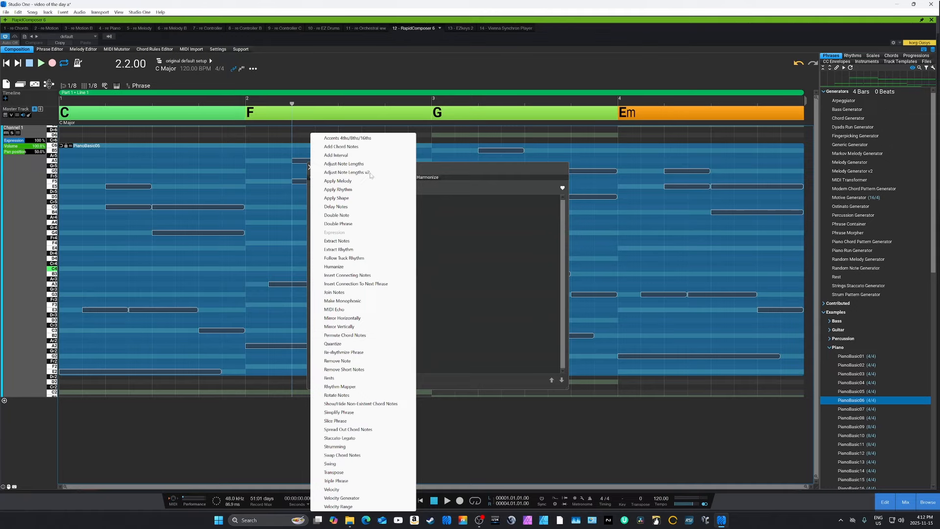
pyautogui.click(344, 139)
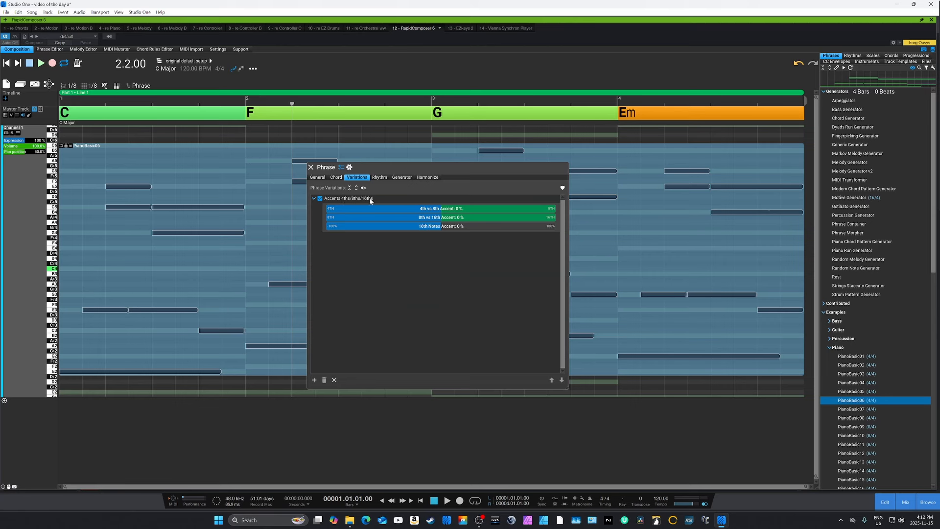
pyautogui.click(341, 209)
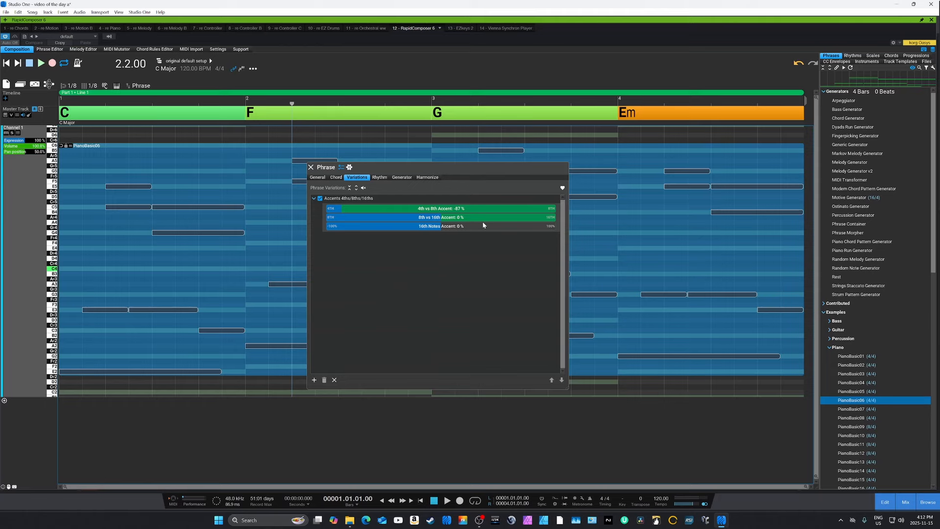
pyautogui.click(353, 219)
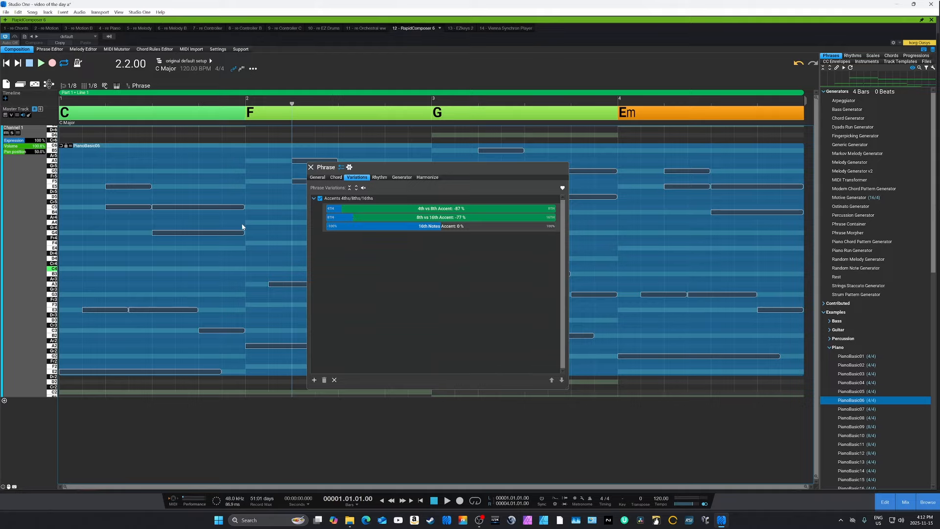
pyautogui.click(498, 227)
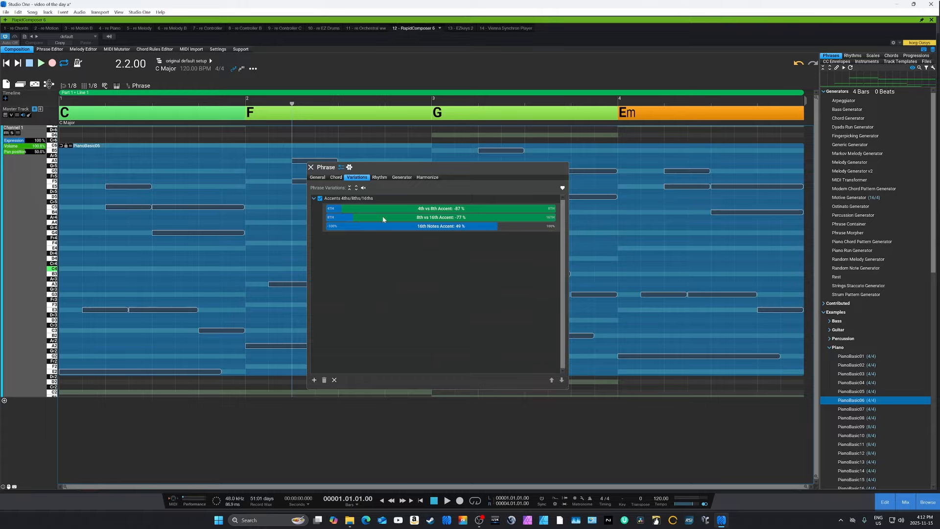
# Check the accented notes' velocity colouring and play back the phrase, leaving it selected.
pyautogui.click(151, 315)
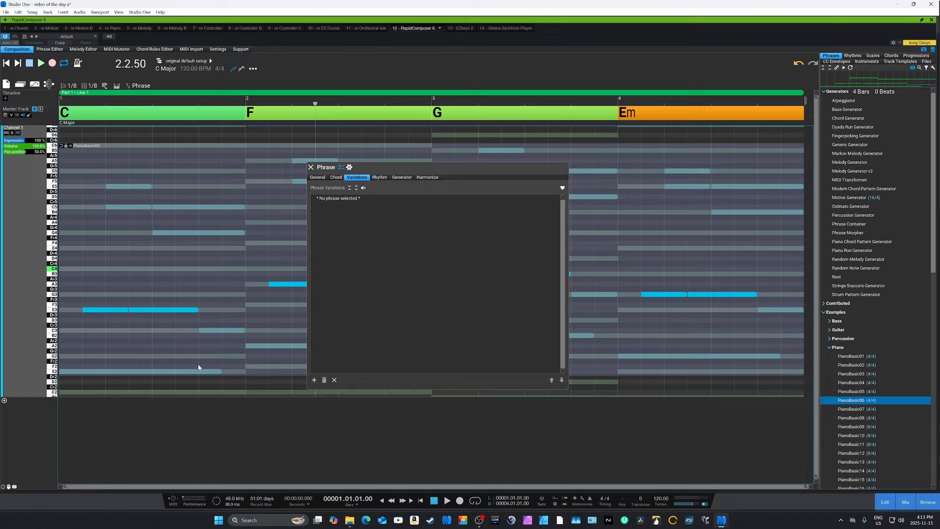
pyautogui.press('space')
pyautogui.press('space')
pyautogui.click(269, 217)
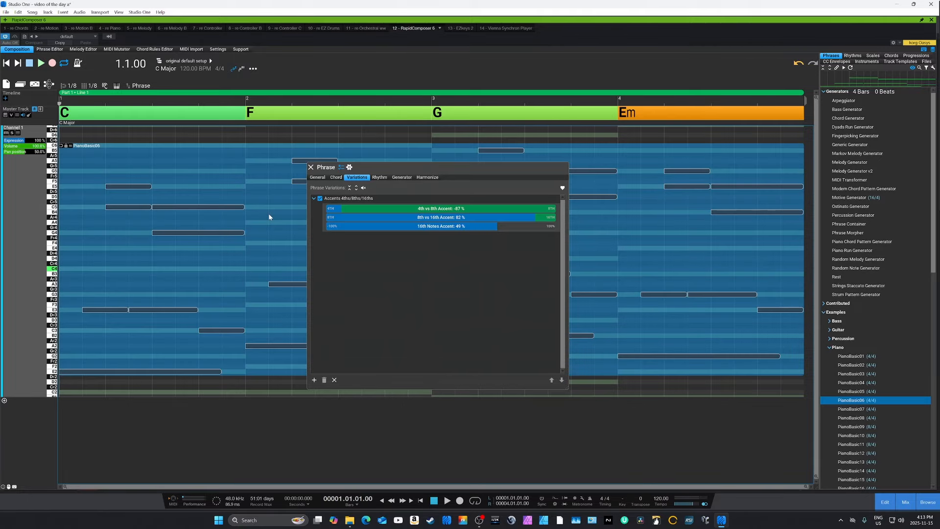
# Set the 4th vs 8th accent to -24%, the 8th vs 16th to 18% and the 16th notes to -44%, and play the phrase.
pyautogui.click(414, 210)
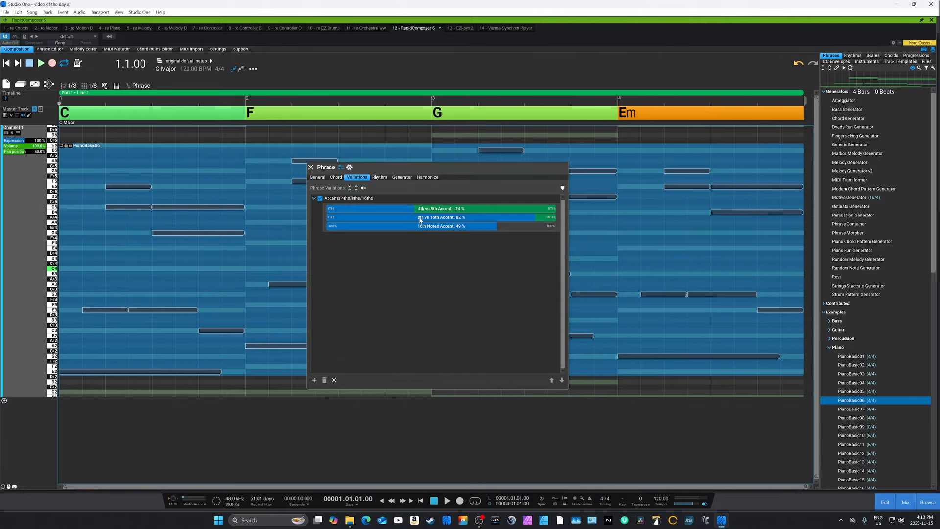
pyautogui.click(457, 218)
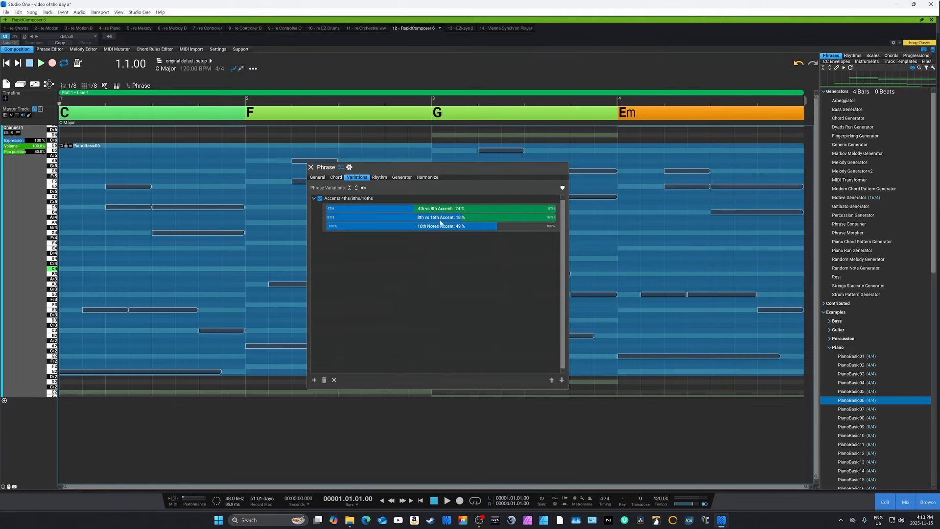
pyautogui.click(393, 225)
pyautogui.press('space')
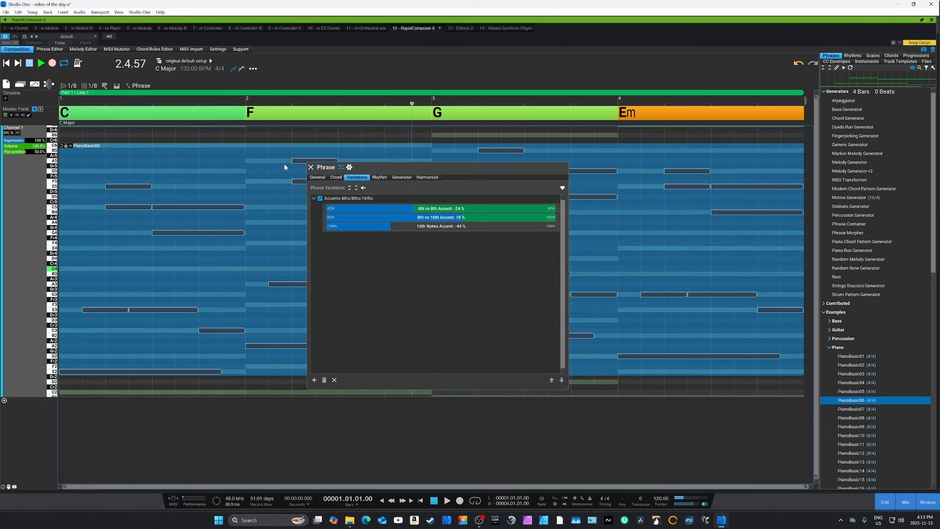
pyautogui.press('space')
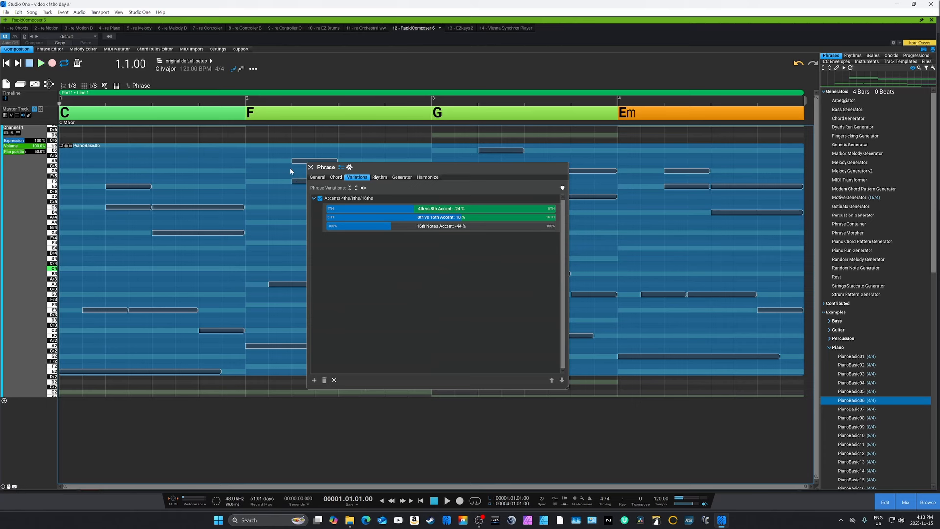
# Inspect the unrendered phrase's note colouring and its note-on velocities in note editing, and return to the selected phrase.
pyautogui.click(236, 140)
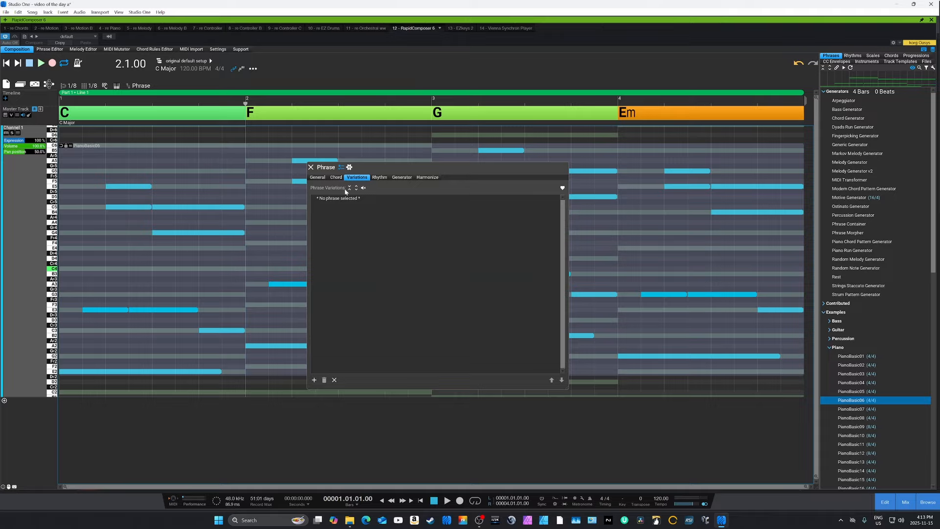
pyautogui.click(174, 180)
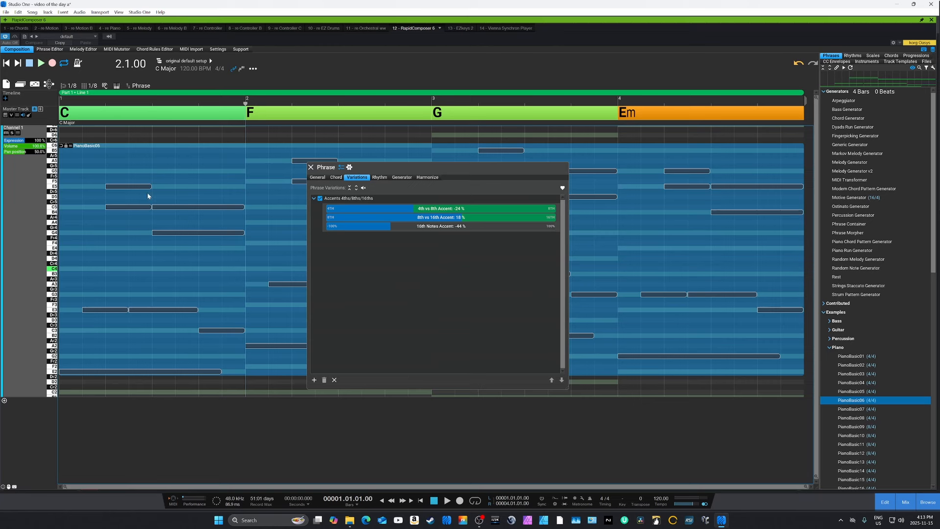
pyautogui.doubleClick(192, 191)
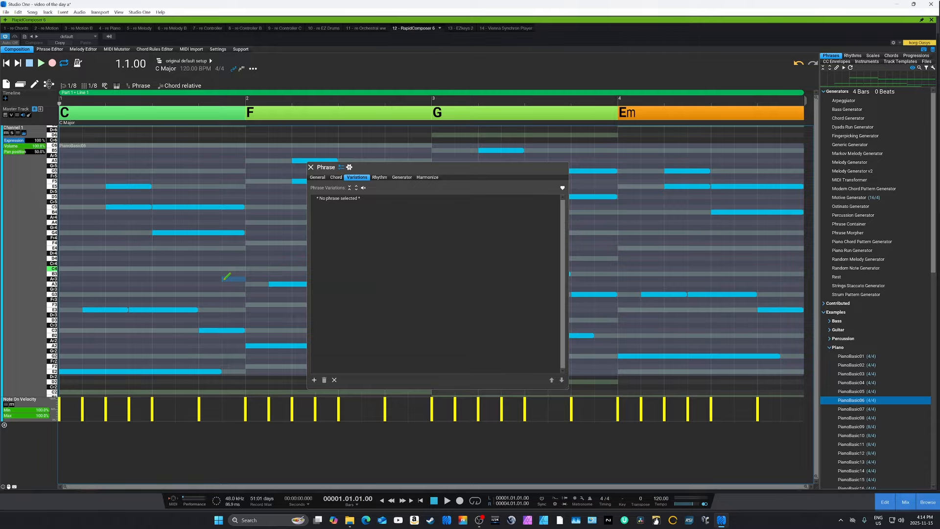
pyautogui.press('Tab')
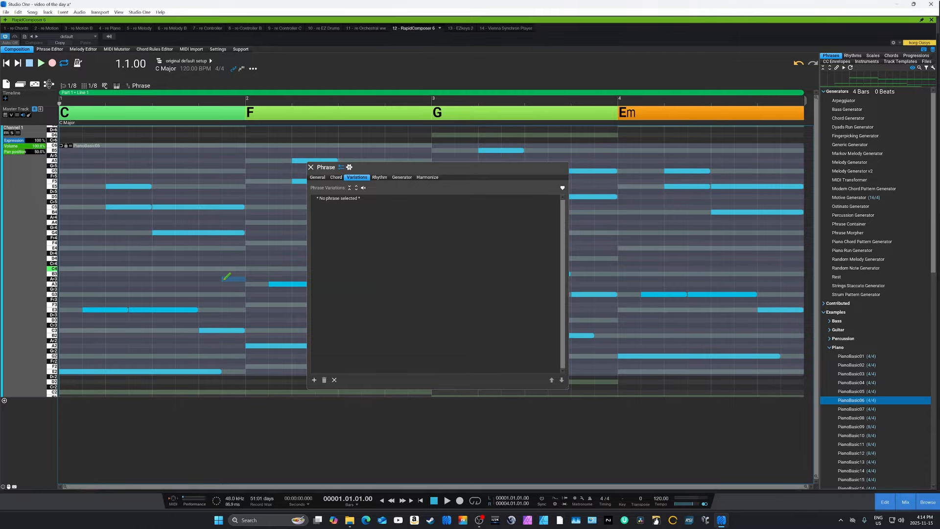
pyautogui.click(271, 227)
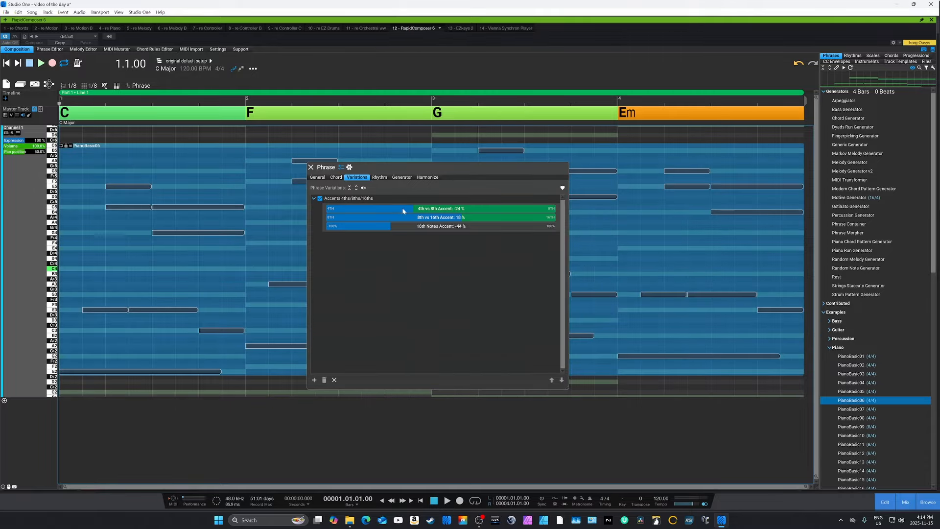
# Set the 4th vs 8th accent to -47% and the 16th notes accent to 64%, and view the unselected phrase's note colouring.
pyautogui.click(388, 208)
pyautogui.click(501, 226)
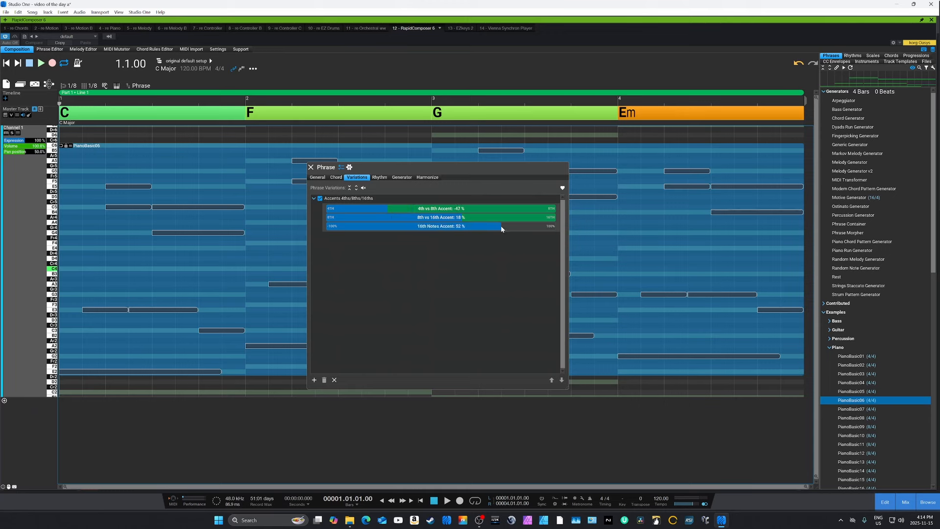
pyautogui.click(514, 226)
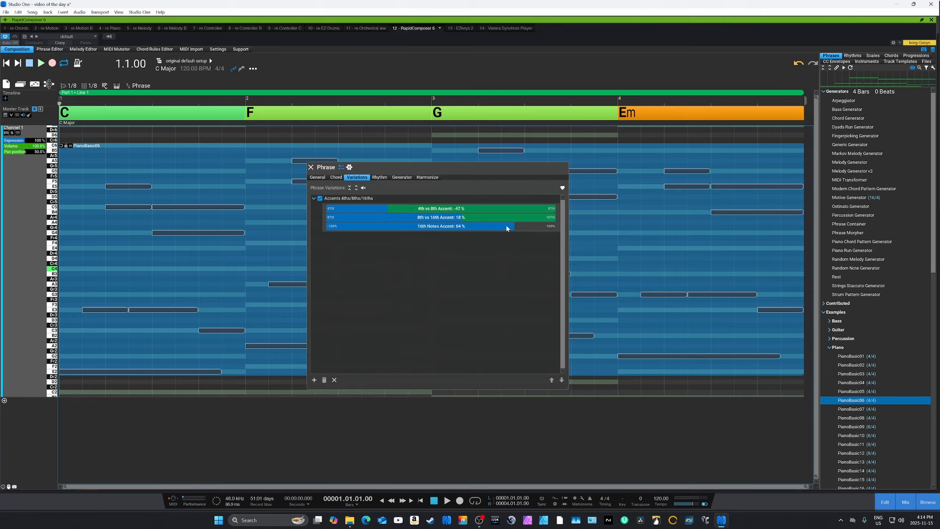
pyautogui.click(276, 136)
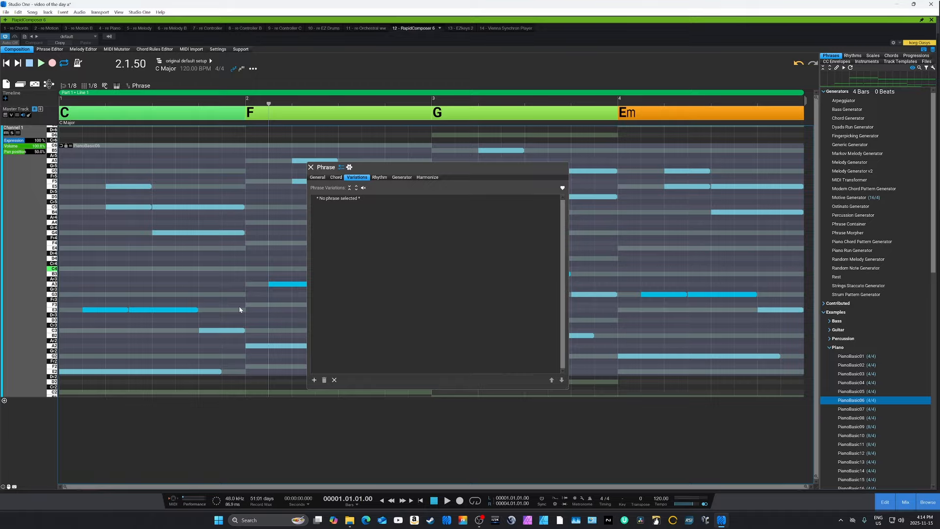
# Render the phrase with its accent variation, open it for note editing and enlarge the Note On Velocity lane.
pyautogui.click(197, 183)
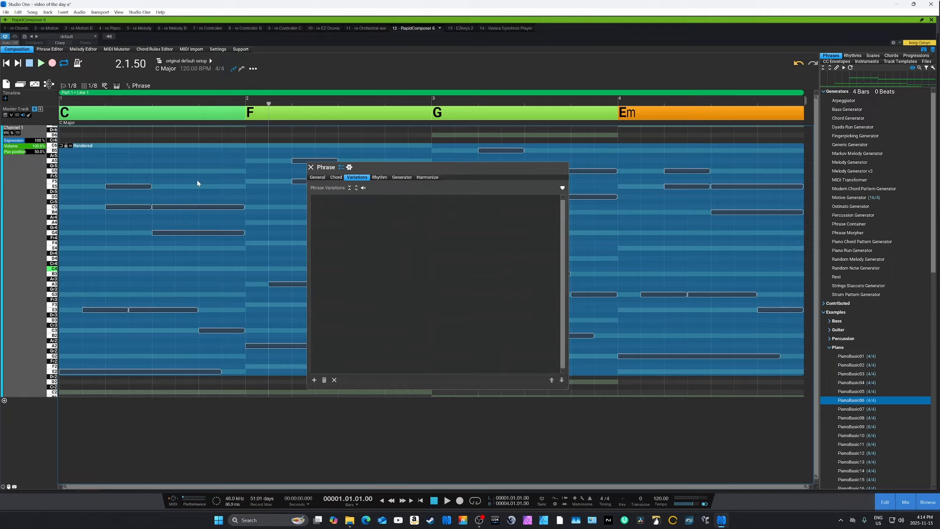
pyautogui.doubleClick(198, 183)
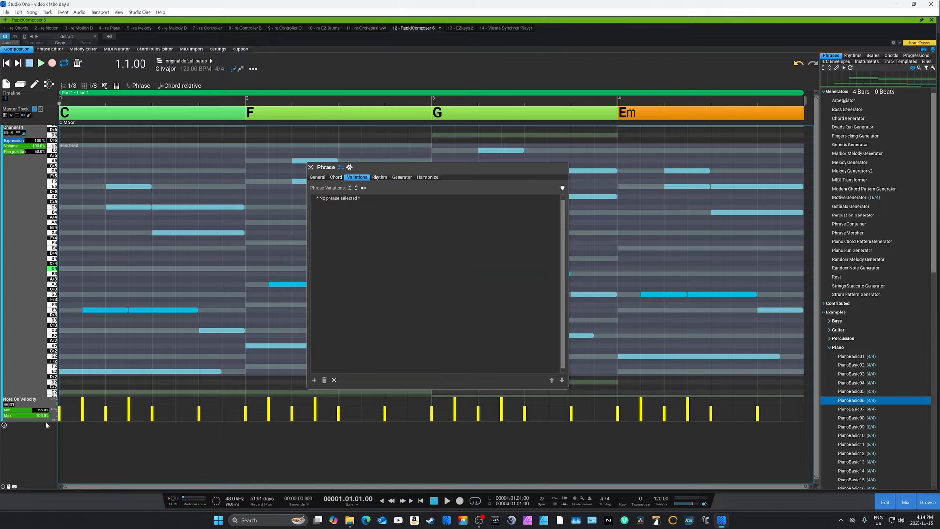
pyautogui.moveTo(44, 420); pyautogui.dragTo(44, 467)
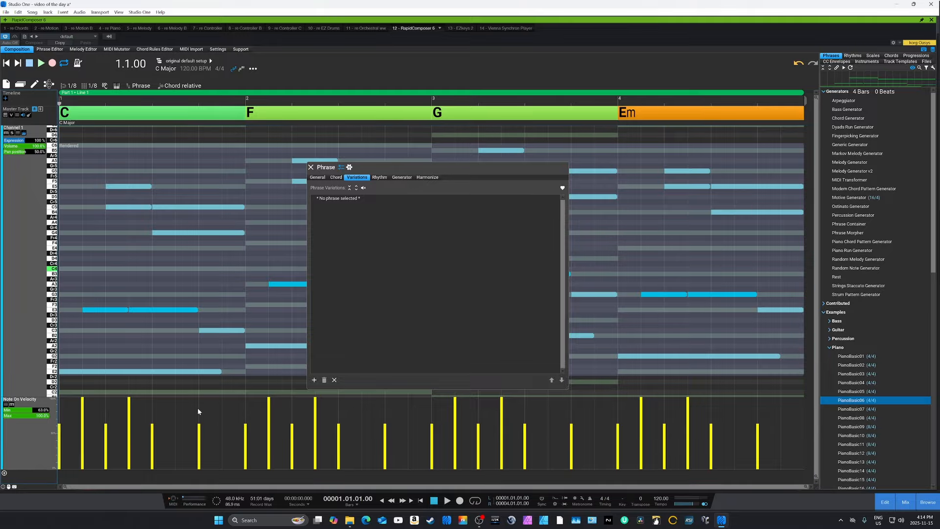
# Set the velocity of the C3 note at the end of bar 1 to 100 and close its note properties.
pyautogui.click(217, 332)
pyautogui.doubleClick(217, 333)
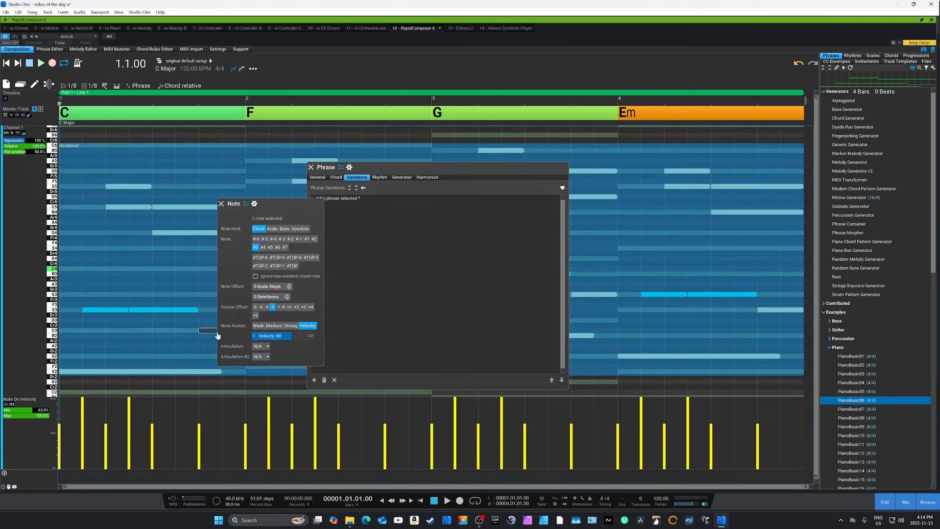
pyautogui.moveTo(298, 339); pyautogui.dragTo(301, 334)
pyautogui.rightClick(185, 418)
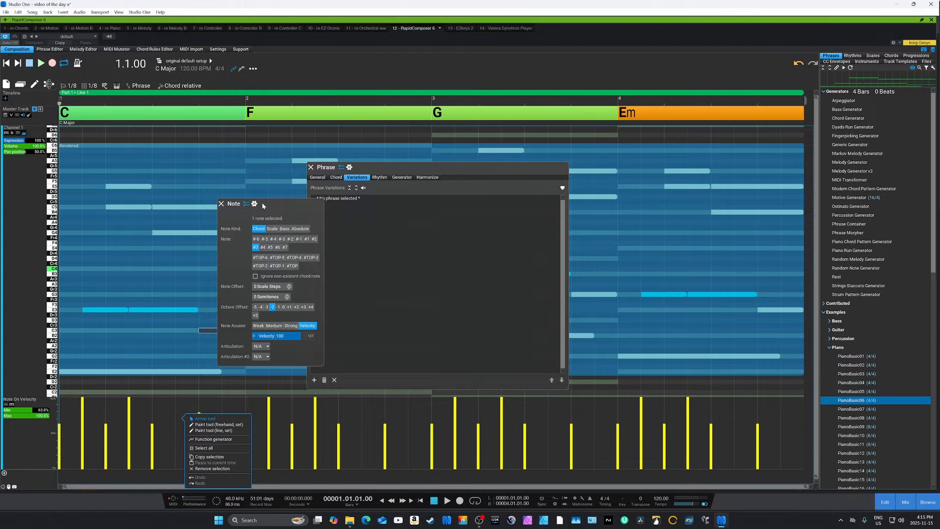
pyautogui.click(222, 205)
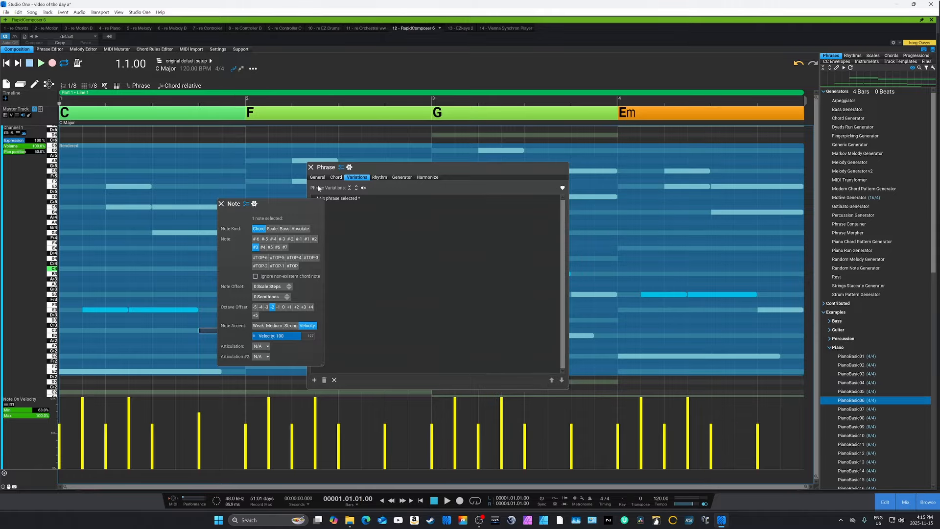
pyautogui.click(222, 204)
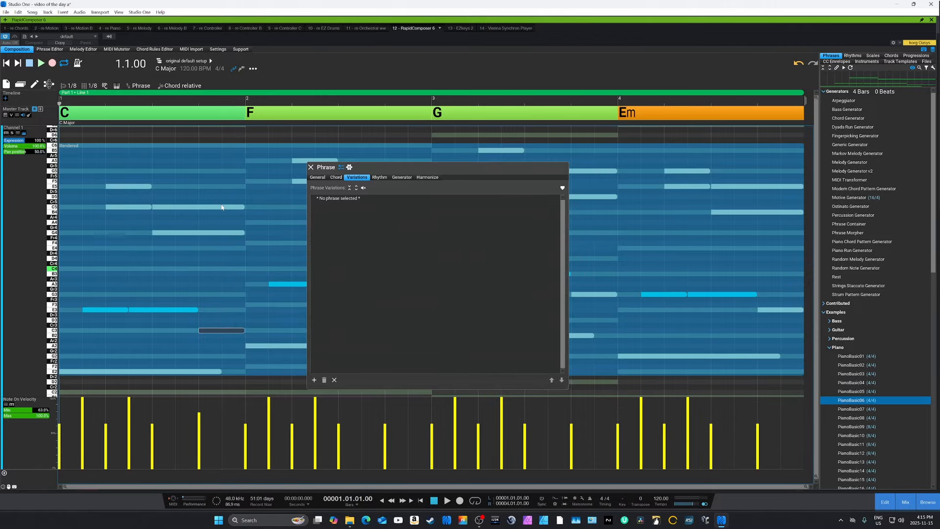
# Close the phrase properties, leave note editing, undo the phrase's rendering and select the restored PianoBasic06 phrase.
pyautogui.click(310, 167)
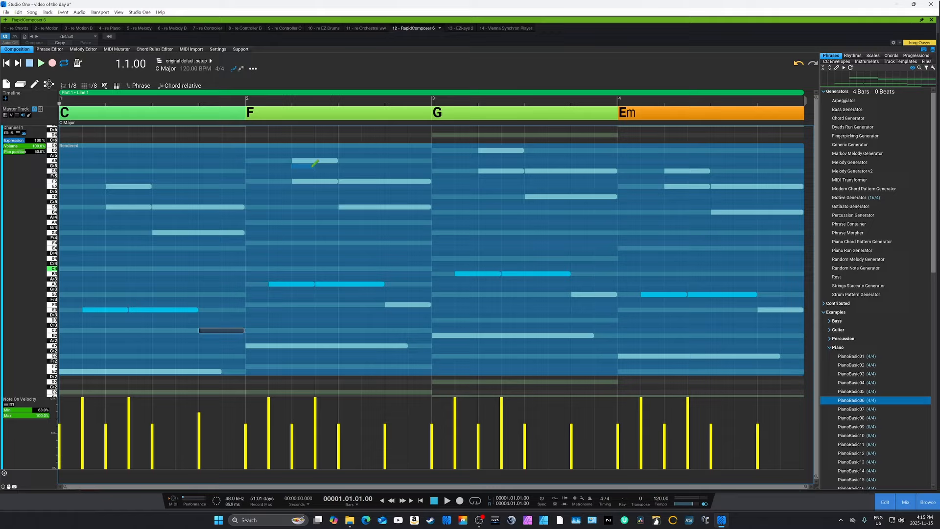
pyautogui.click(40, 231)
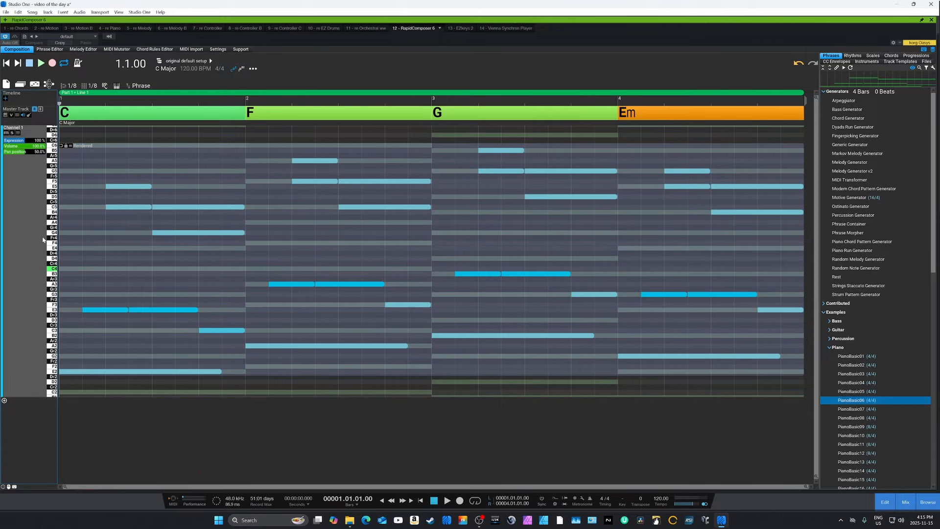
pyautogui.click(293, 209)
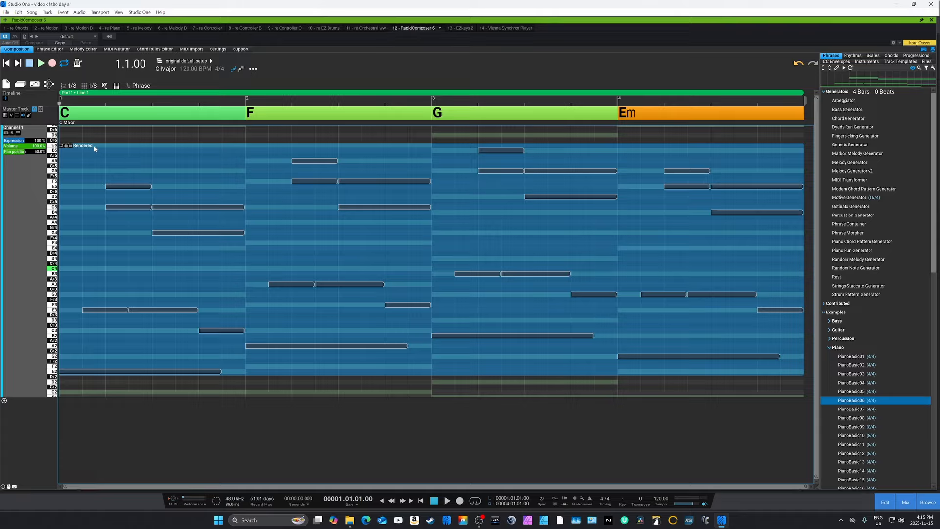
pyautogui.click(801, 65)
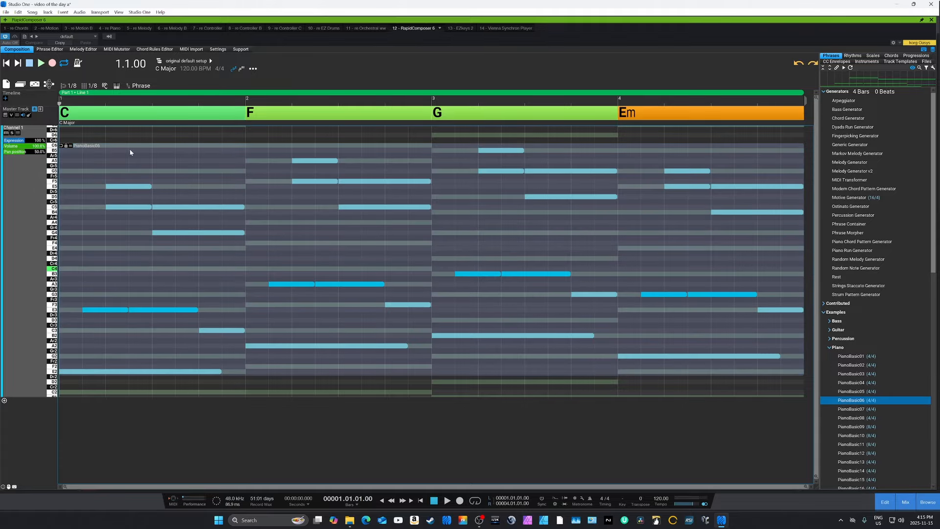
pyautogui.click(190, 193)
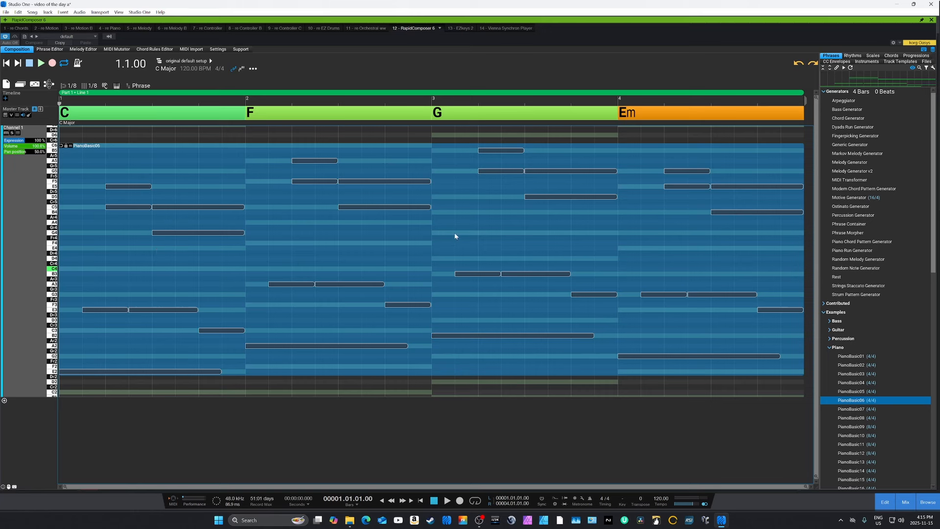
# Open the phrase's variations and add an Add Chord Notes variation below the accents.
pyautogui.doubleClick(278, 235)
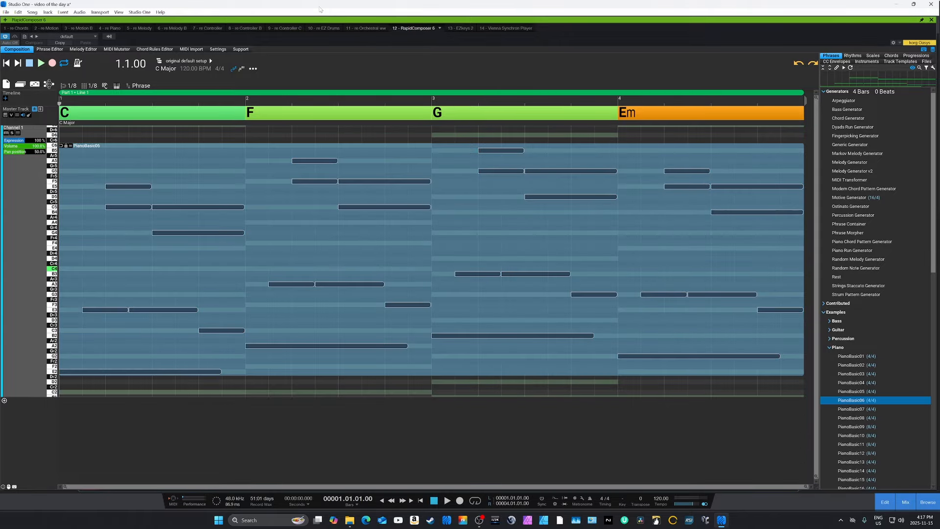
pyautogui.click(281, 213)
pyautogui.doubleClick(280, 204)
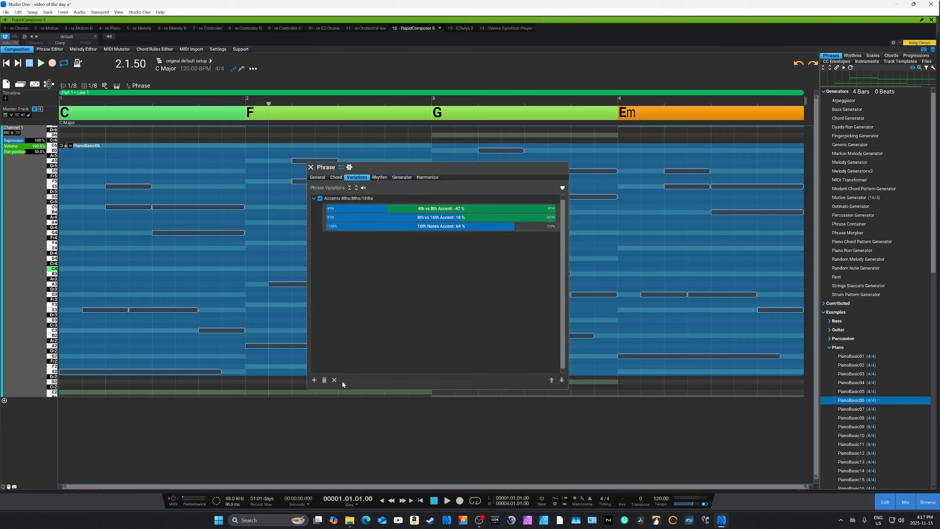
pyautogui.click(315, 381)
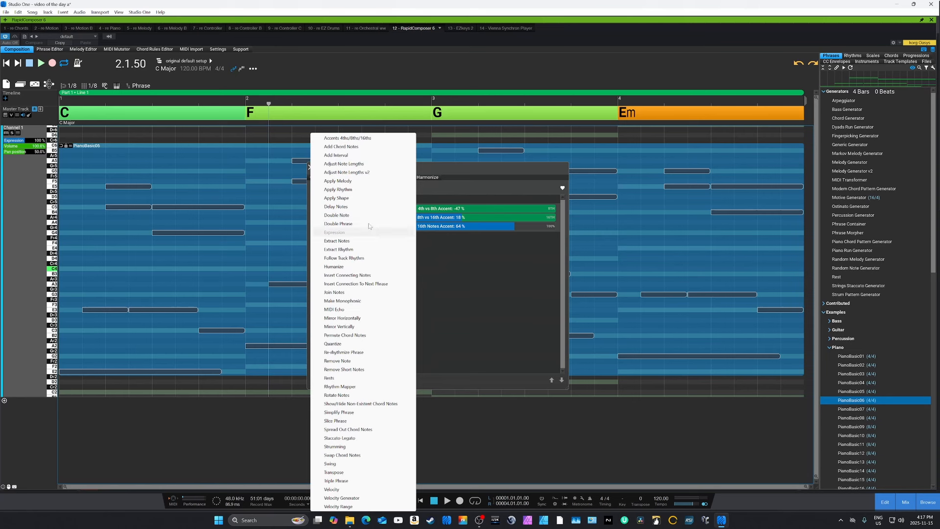
pyautogui.click(339, 147)
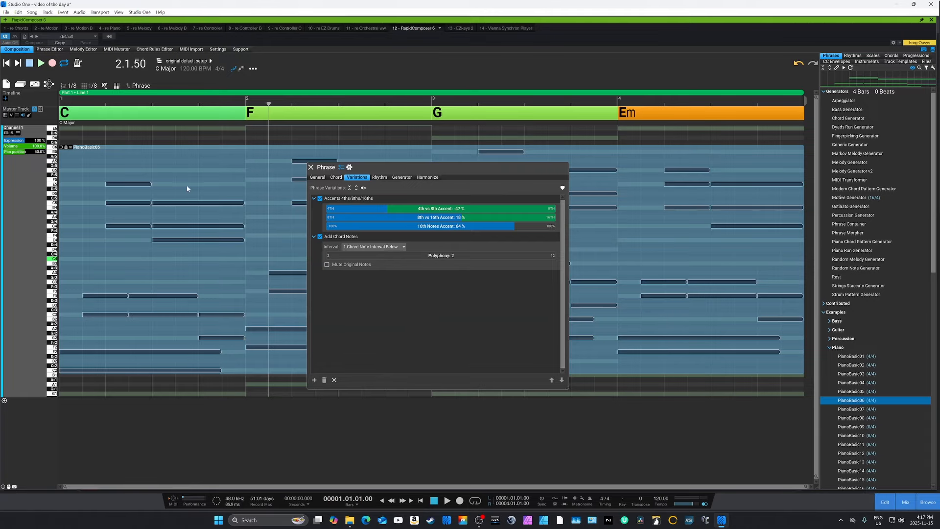
pyautogui.click(213, 200)
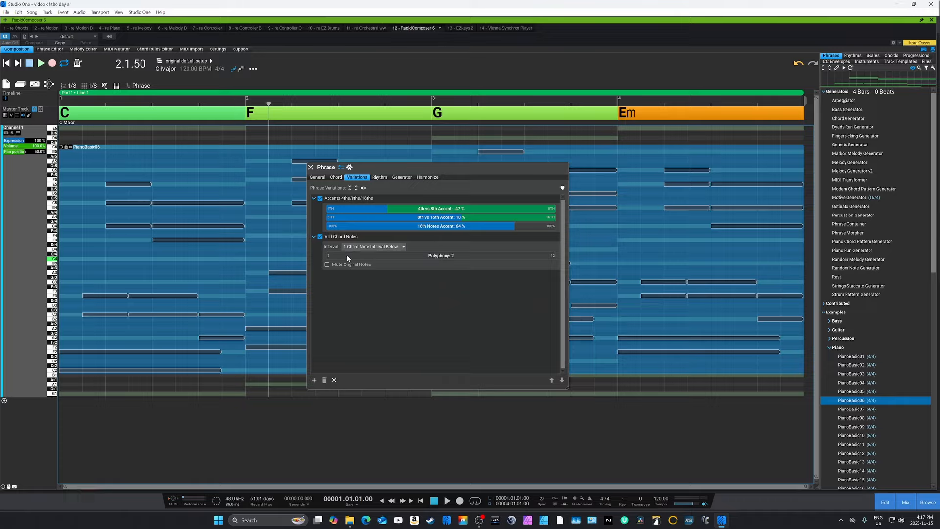
# Disable the Accents 4ths/8ths/16ths variation and compare the phrase with Add Chord Notes off and on again.
pyautogui.click(320, 236)
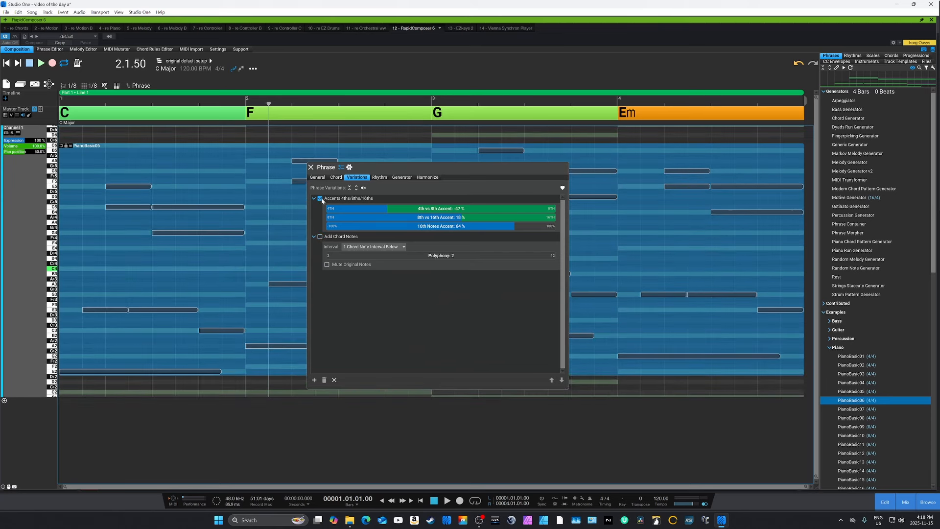
pyautogui.click(320, 199)
pyautogui.click(320, 237)
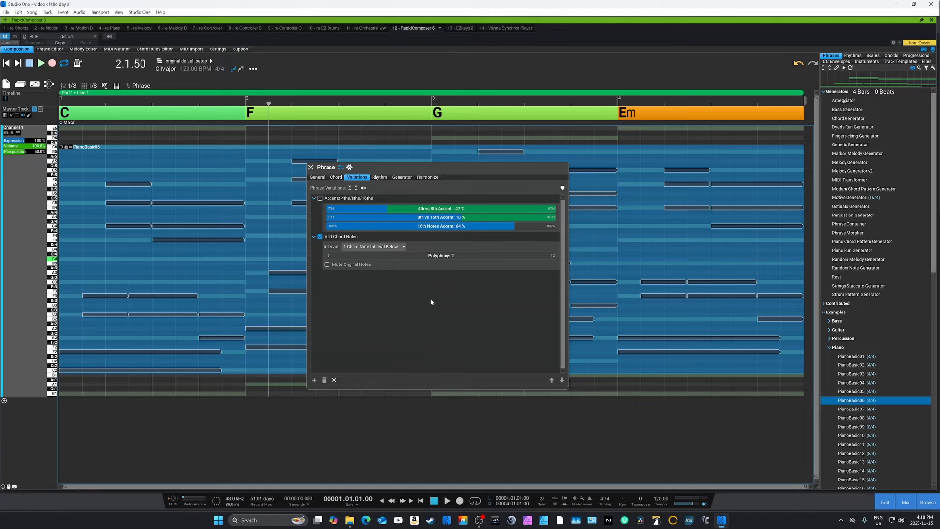
# Set the Add Chord Notes interval to 1 Chord Note Interval Above and play the phrase.
pyautogui.click(402, 248)
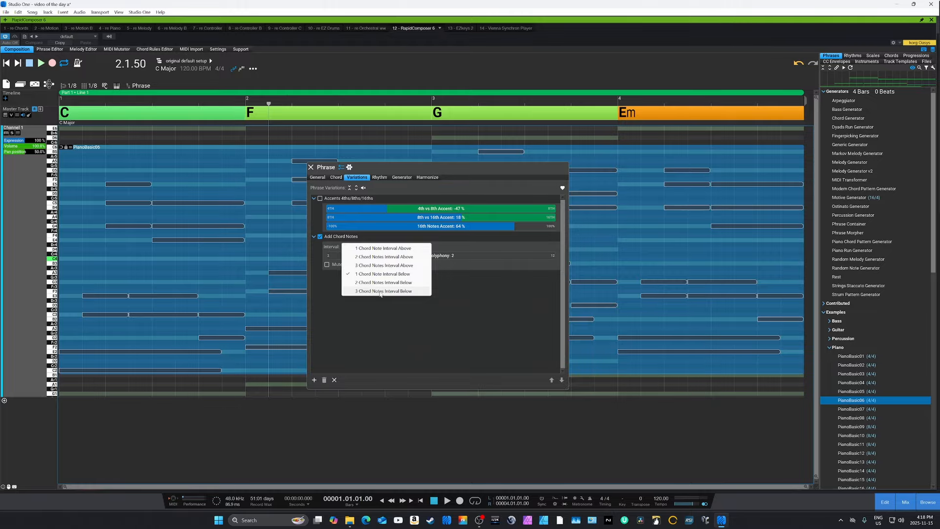
pyautogui.click(364, 249)
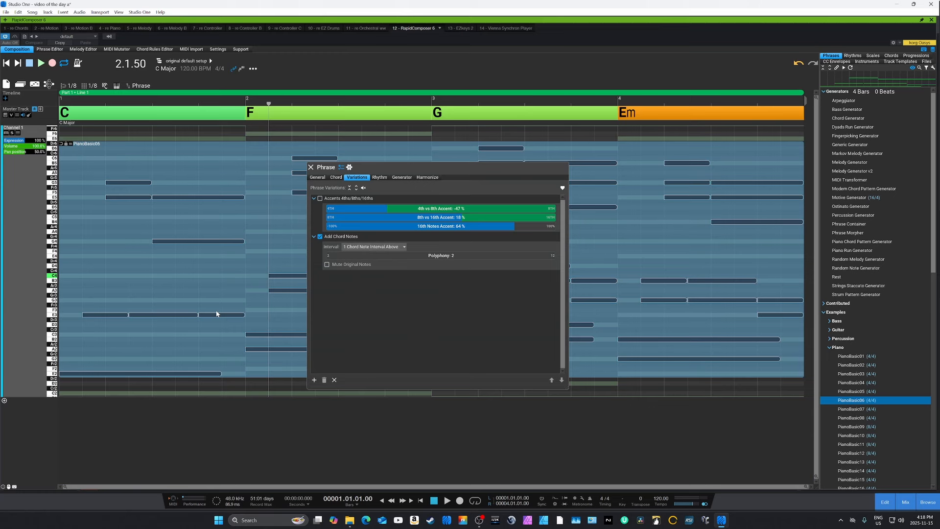
pyautogui.press('space')
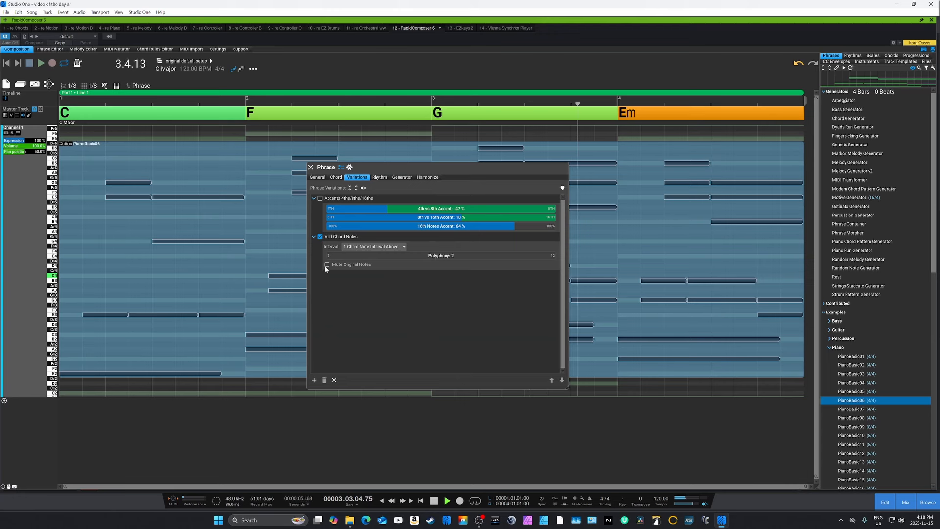
pyautogui.press('space')
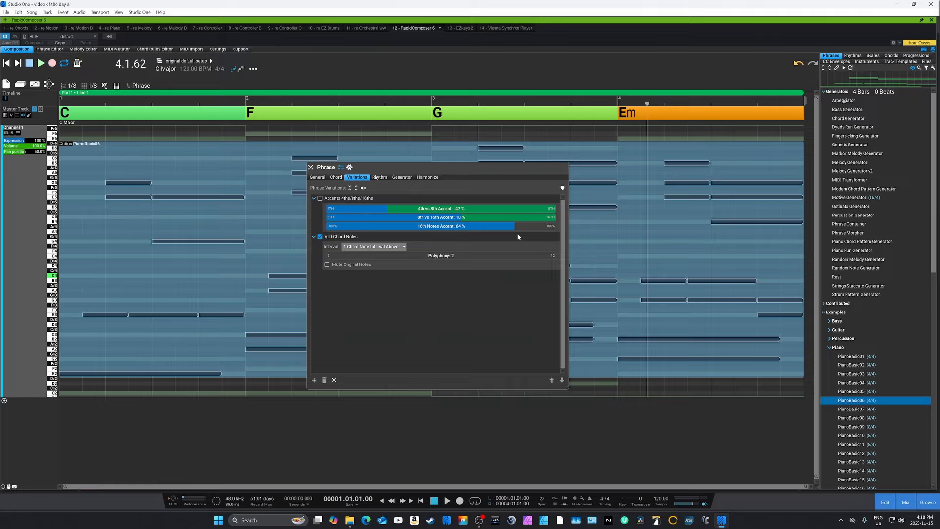
# Mute the original notes and set the polyphony to 3 in Add Chord Notes, comparing the phrase with the variation off and on.
pyautogui.click(326, 264)
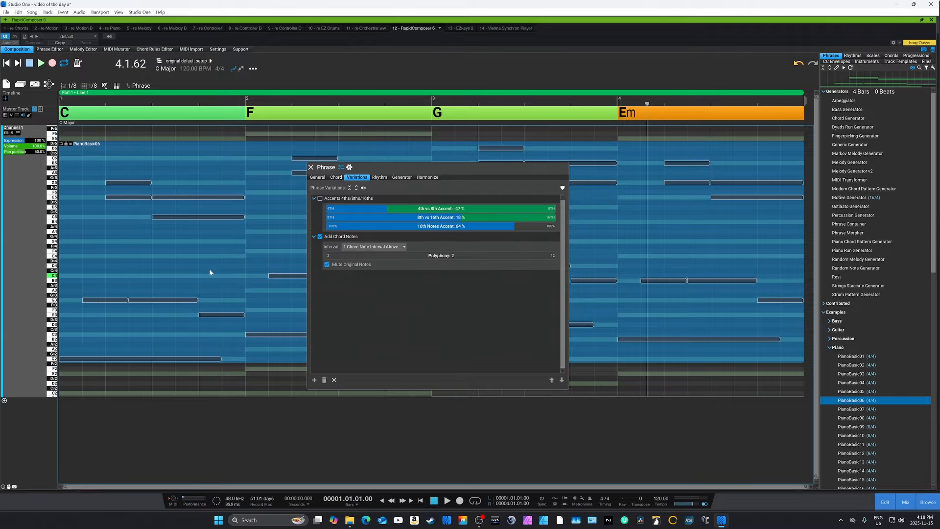
pyautogui.click(341, 255)
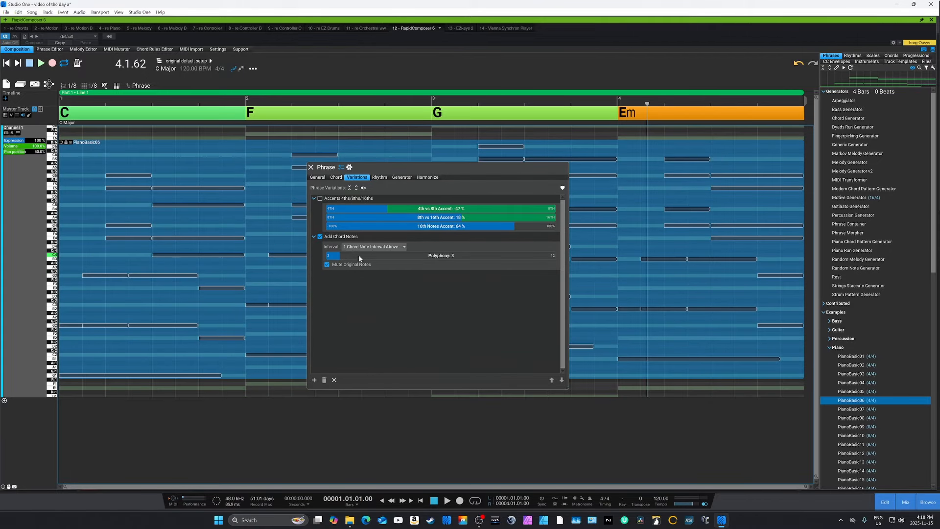
pyautogui.click(361, 256)
pyautogui.click(320, 237)
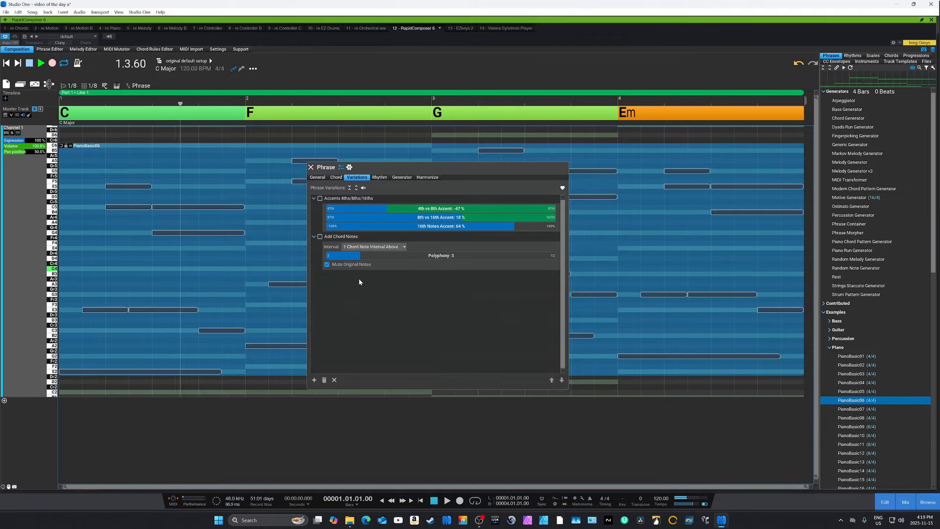
pyautogui.click(320, 236)
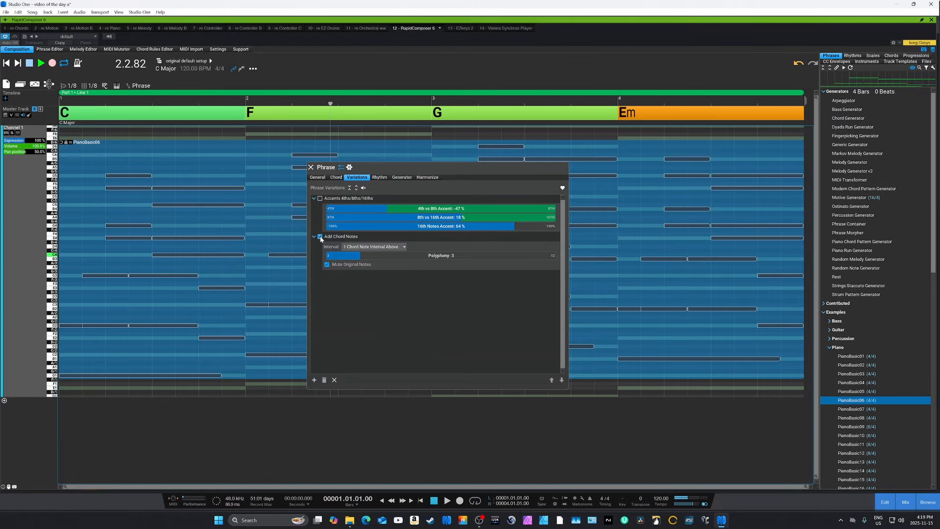
# Audition the Add Chord Notes interval at 2 Chord Notes Interval Above, and set and play it at 3 Chord Notes Interval Above.
pyautogui.click(374, 248)
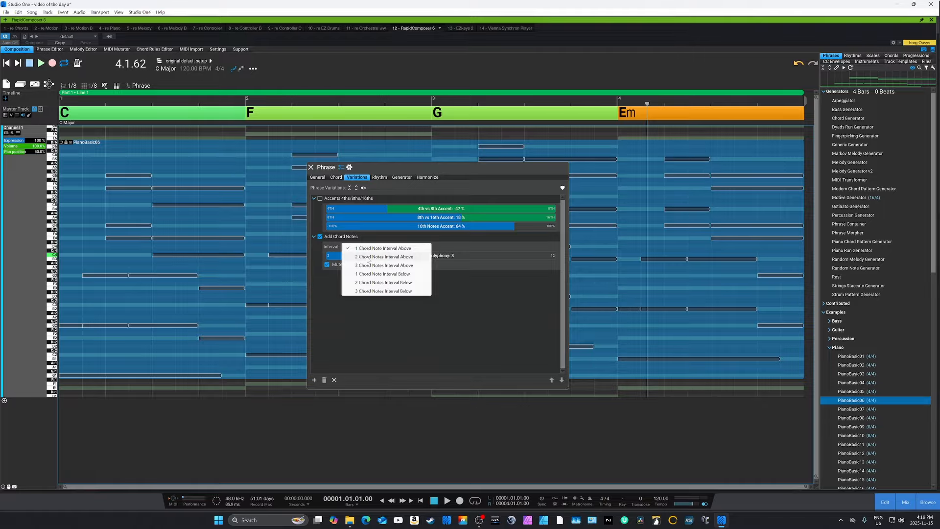
pyautogui.click(367, 257)
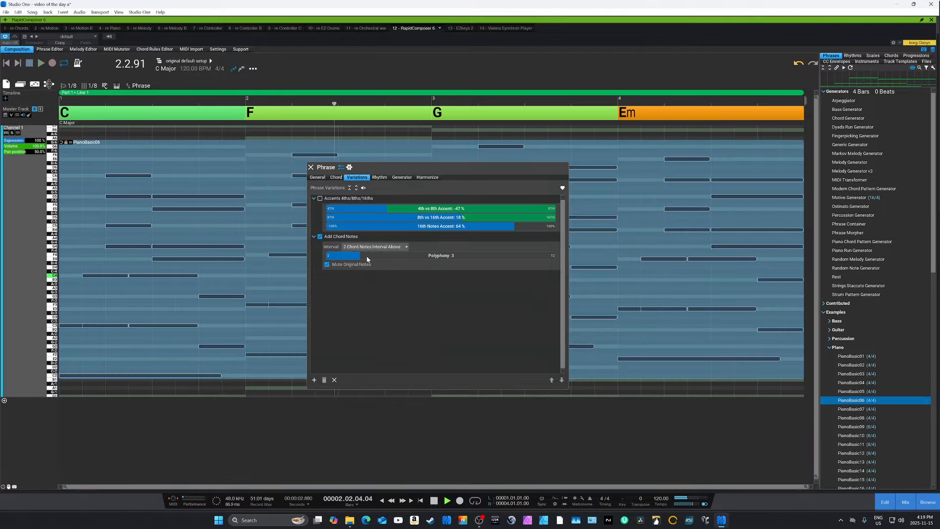
pyautogui.press('space')
pyautogui.click(367, 247)
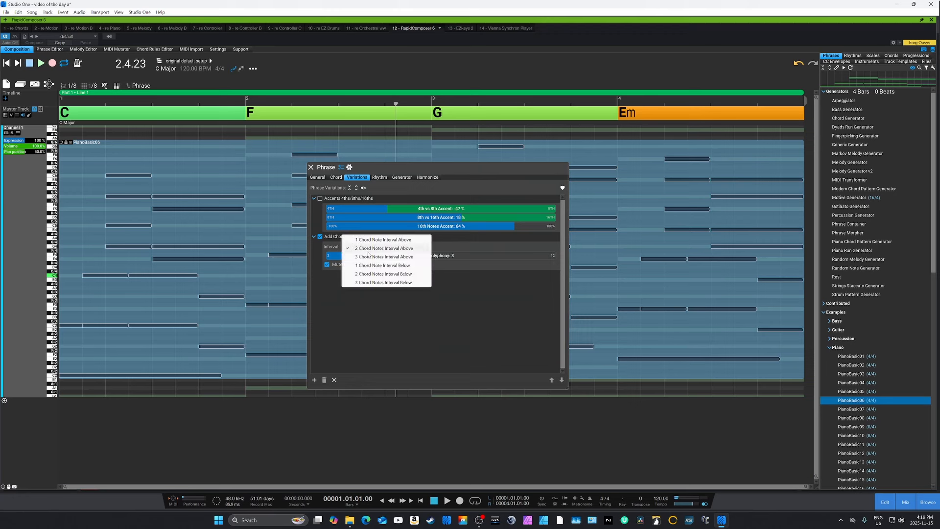
pyautogui.click(366, 256)
pyautogui.press('space')
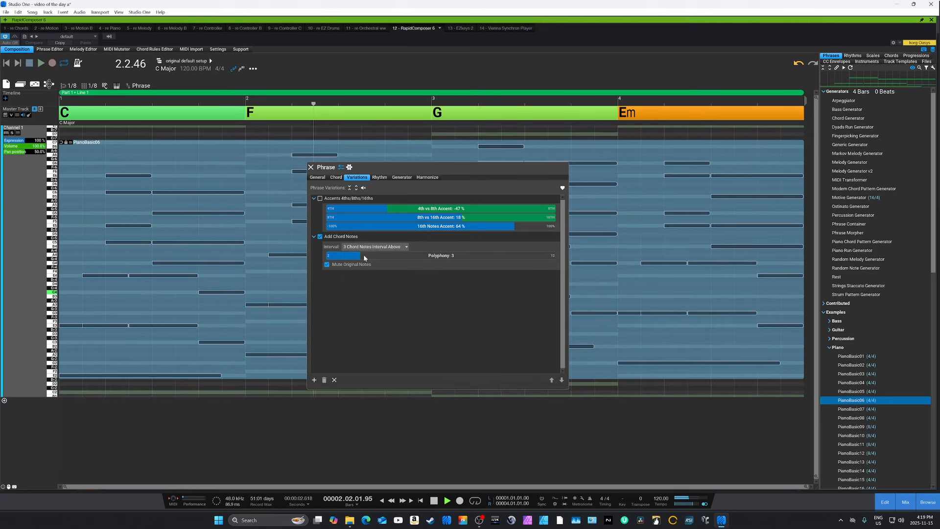
pyautogui.press('space')
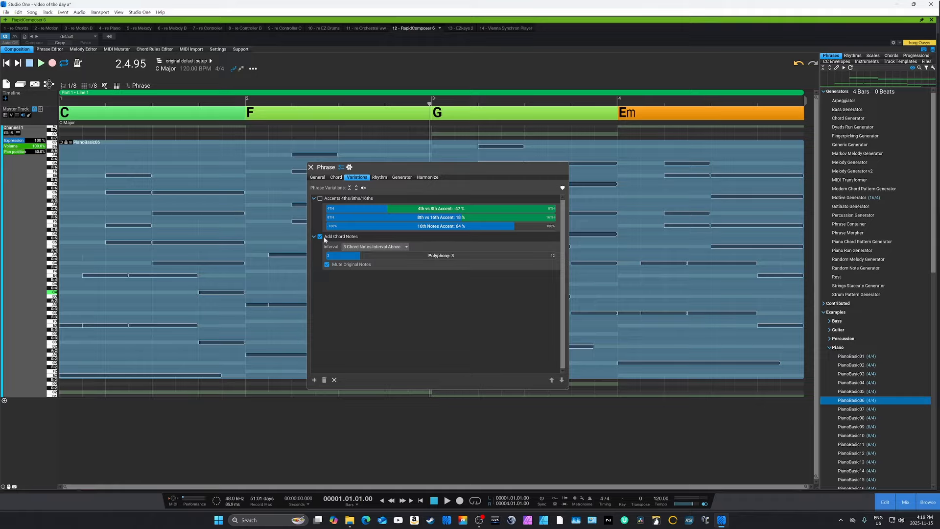
# Re-enable the accents variation, set 4th vs 8th accent to -16% and 16th notes accent to 11%, and play the phrase.
pyautogui.click(320, 198)
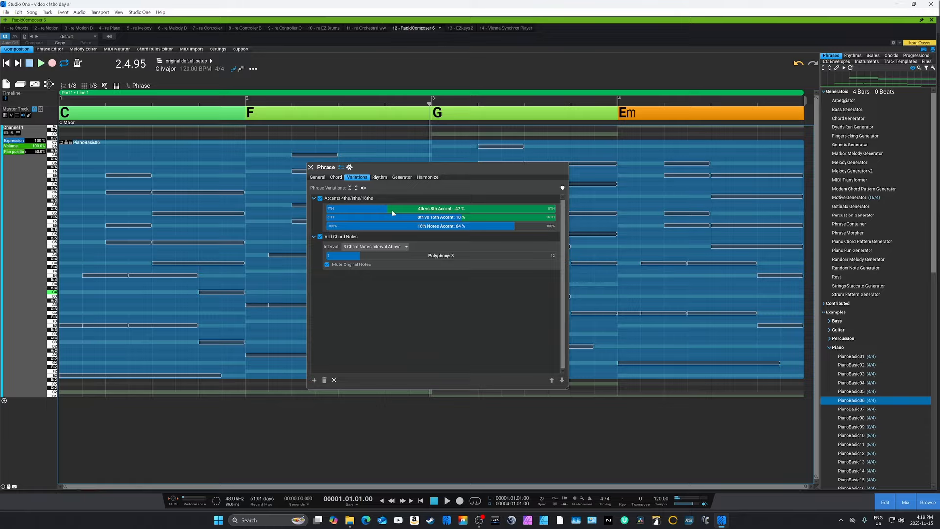
pyautogui.click(447, 229)
pyautogui.click(431, 211)
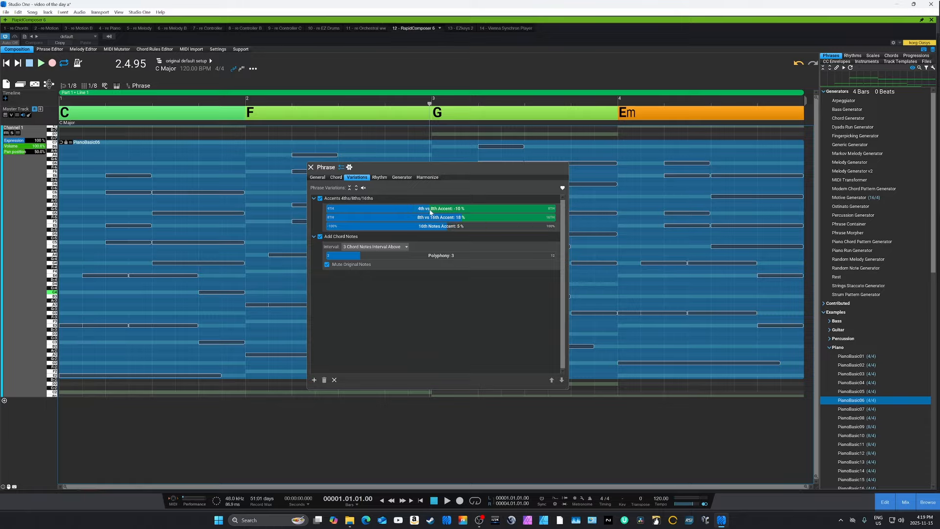
pyautogui.click(453, 227)
pyautogui.press('space')
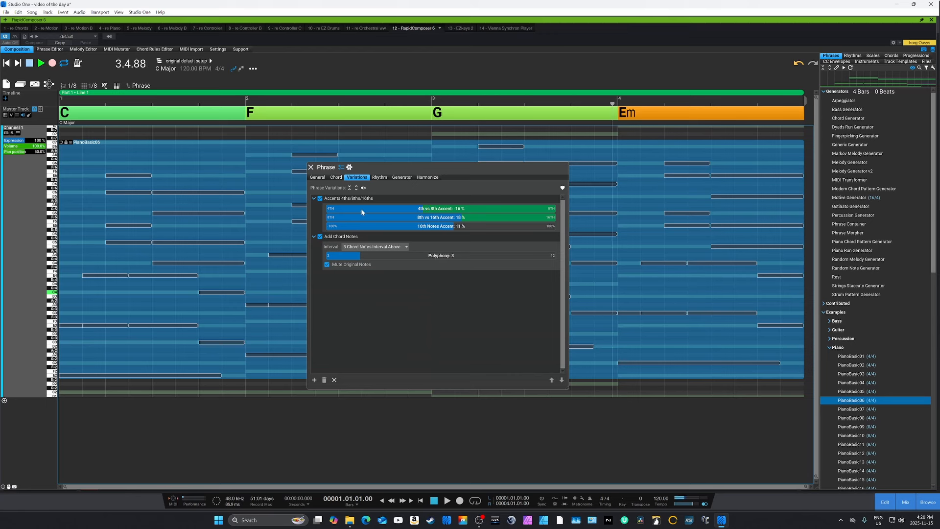
pyautogui.press('space')
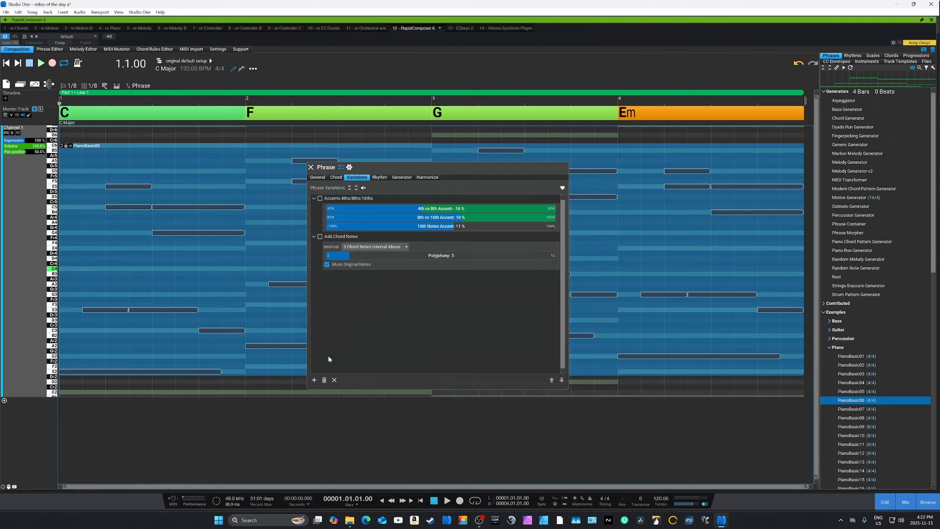
# Add an Add Interval variation to the phrase, disable it and play the original phrase for comparison.
pyautogui.click(315, 381)
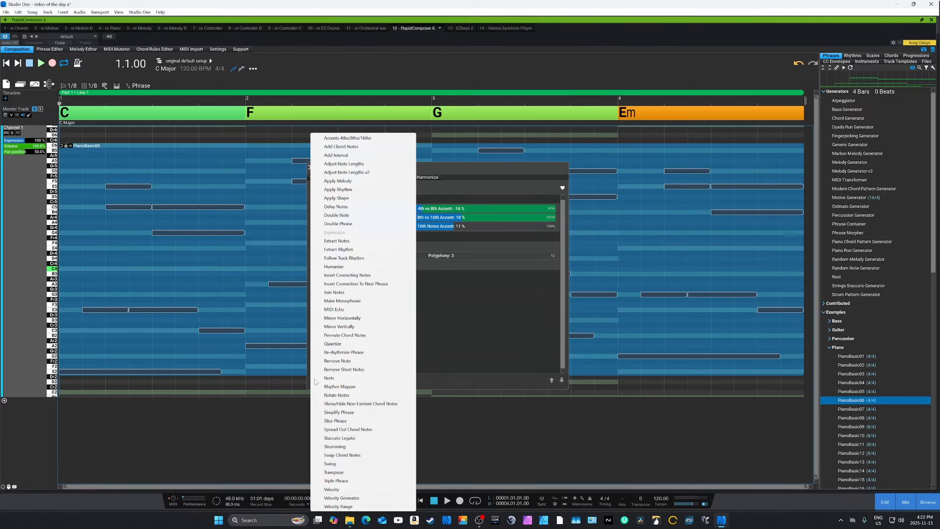
pyautogui.click(336, 155)
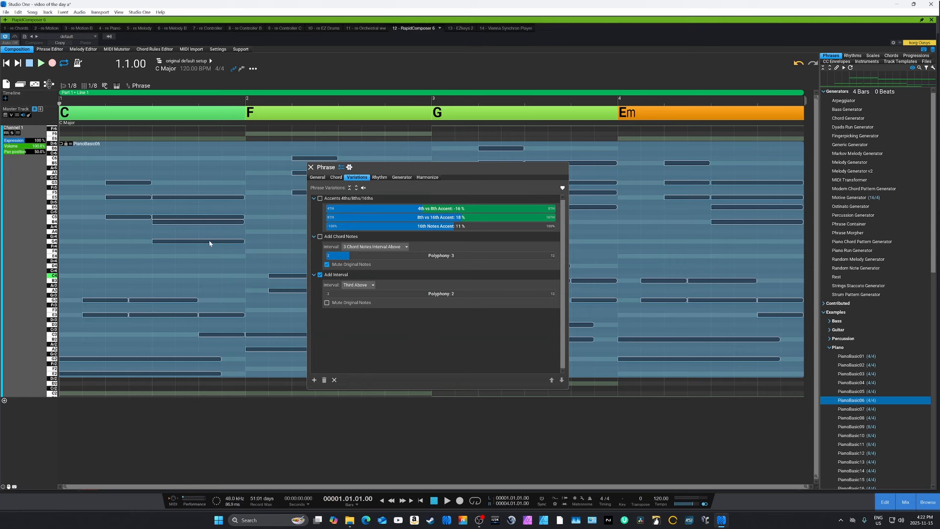
pyautogui.click(321, 275)
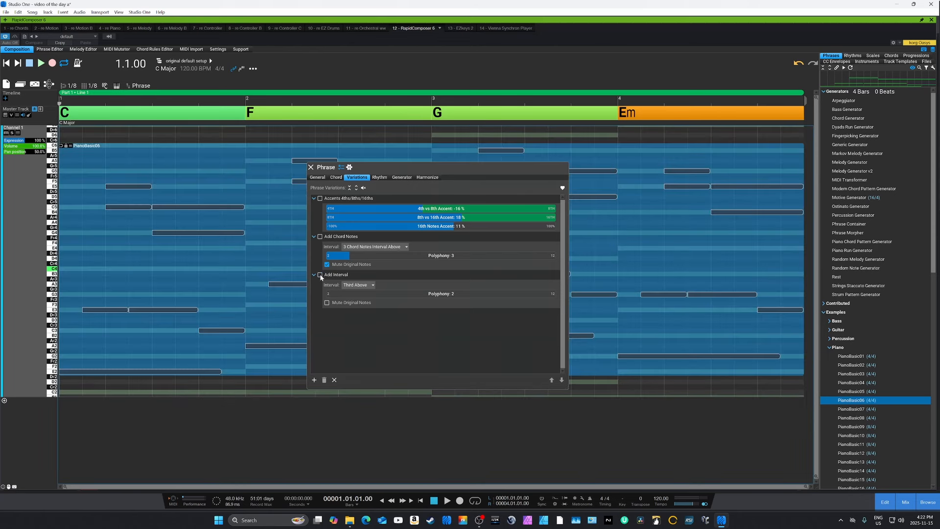
pyautogui.press('space')
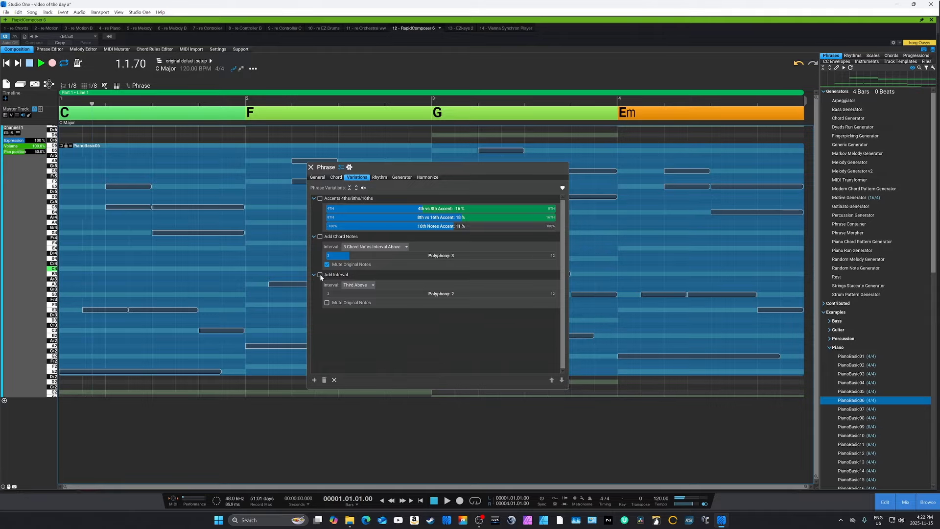
pyautogui.press('space')
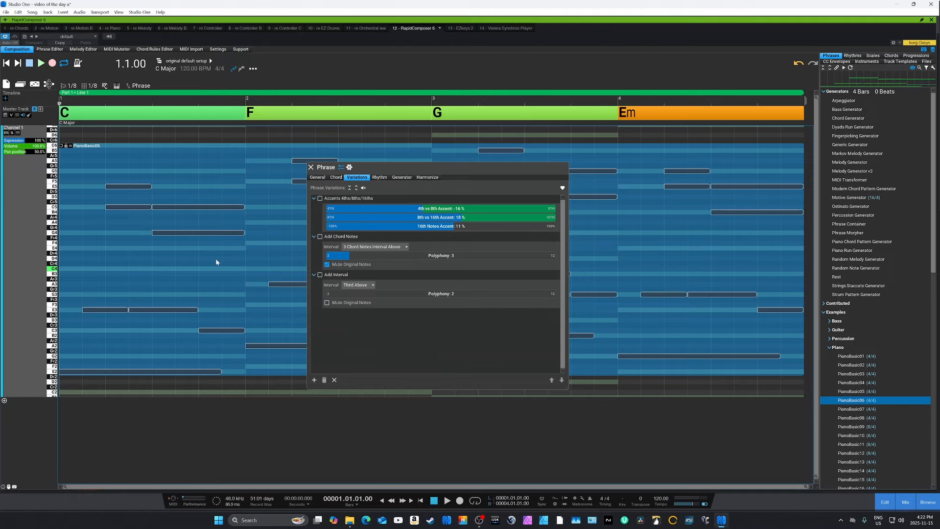
pyautogui.press('space')
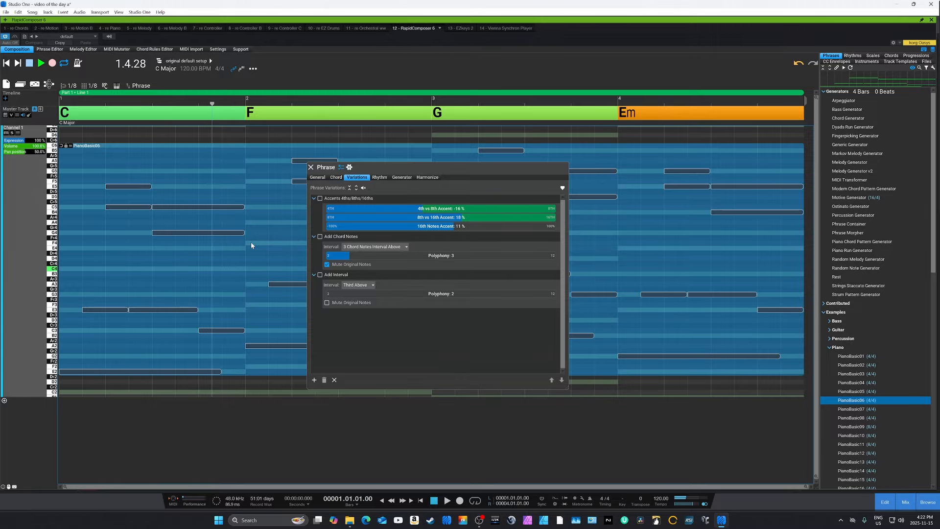
# Stop playback, re-enable the Add Interval variation at Third Above and play the phrase with it.
pyautogui.press('space')
pyautogui.click(320, 275)
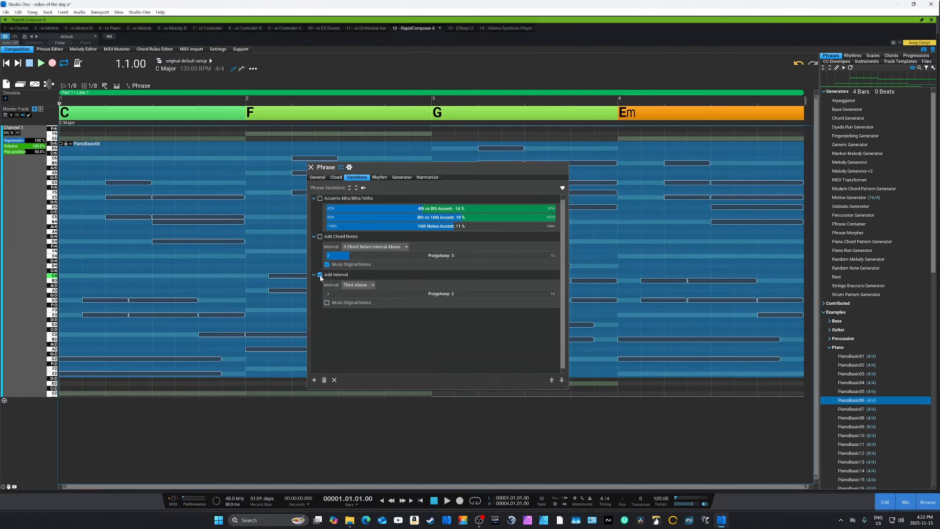
pyautogui.press('space')
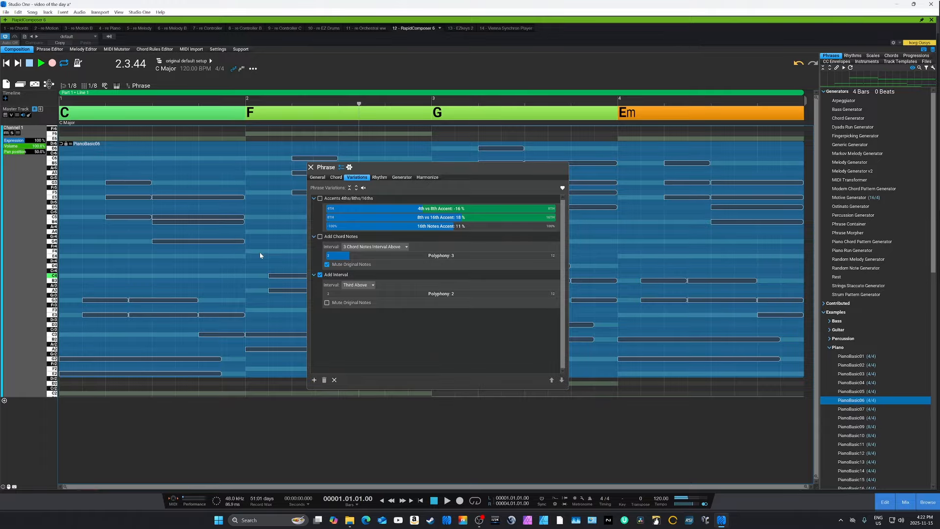
pyautogui.press('space')
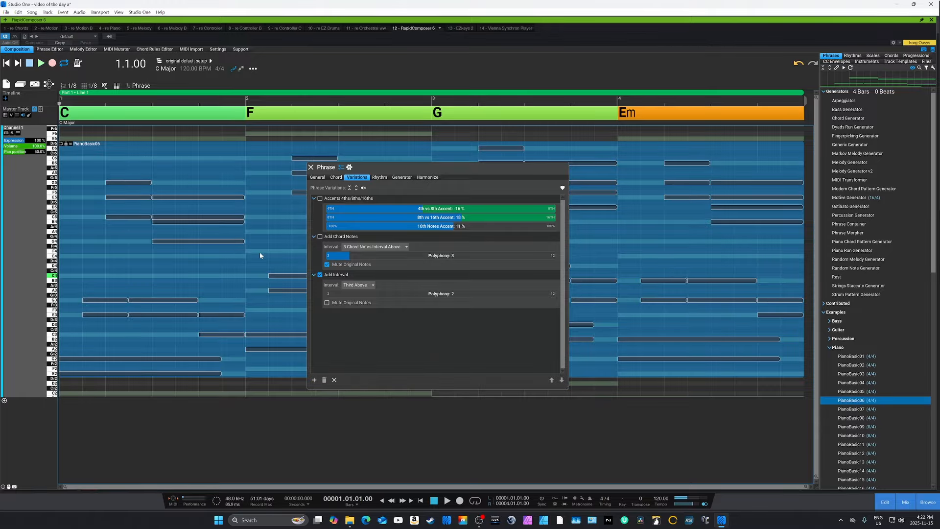
# Mute the original notes in the Add Interval variation and play the phrase.
pyautogui.click(327, 303)
pyautogui.press('space')
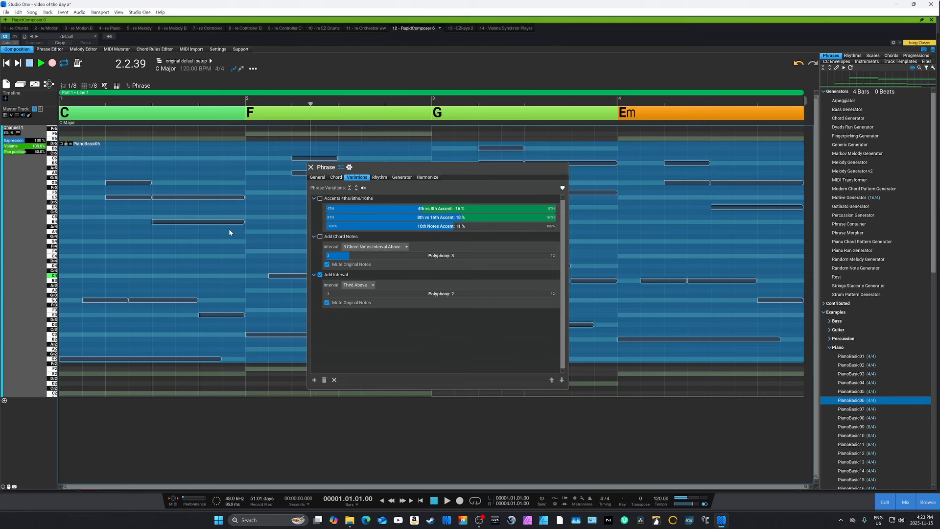
pyautogui.press('space')
# Set the Add Interval polyphony to 3, leaving the interval at Third Above.
pyautogui.click(361, 286)
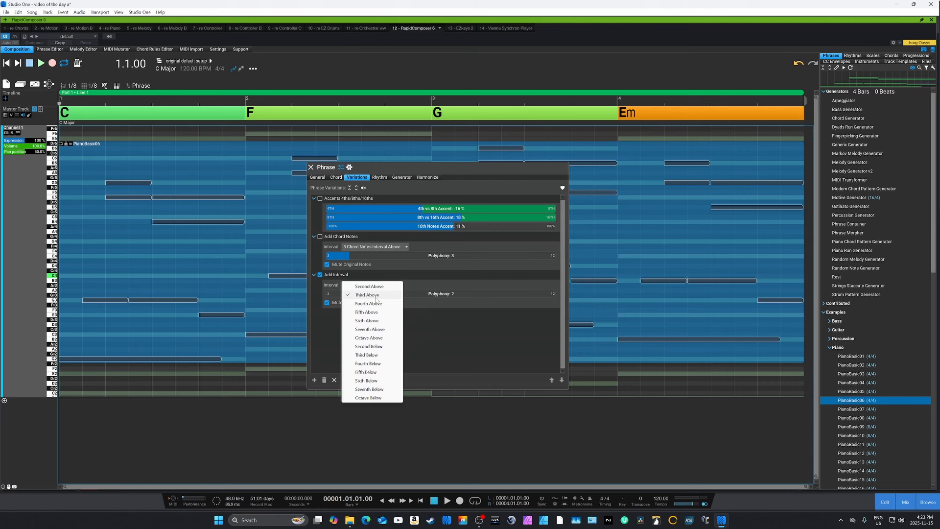
pyautogui.click(336, 296)
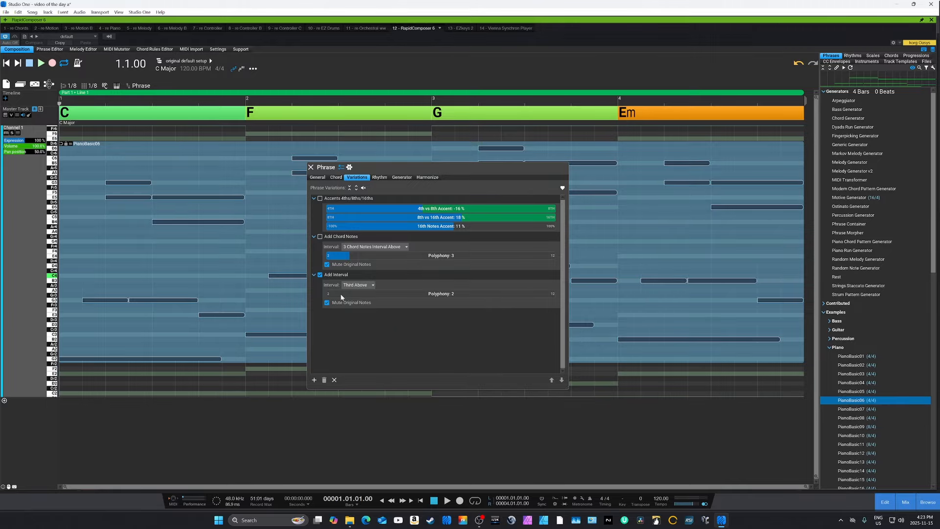
pyautogui.click(342, 295)
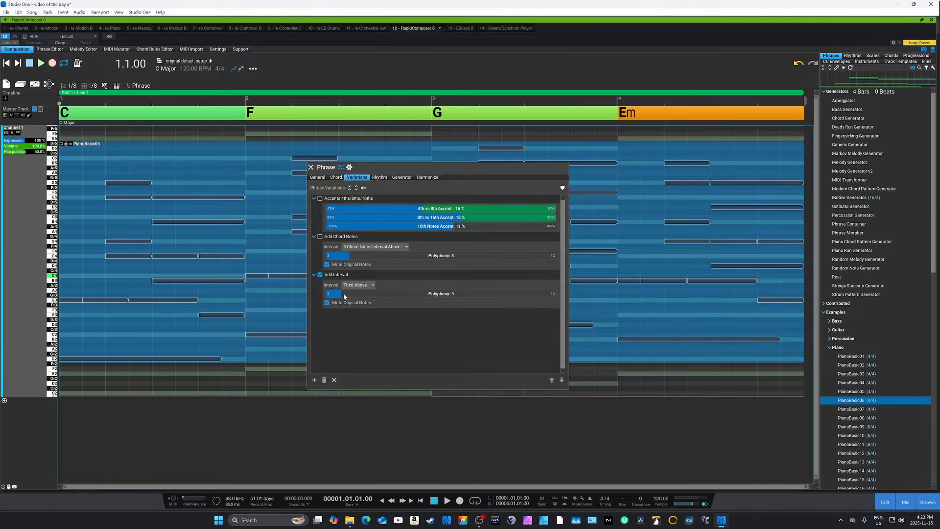
# Compare the phrase by playing it with the Add Interval variation disabled and re-enabled.
pyautogui.click(321, 274)
pyautogui.press('space')
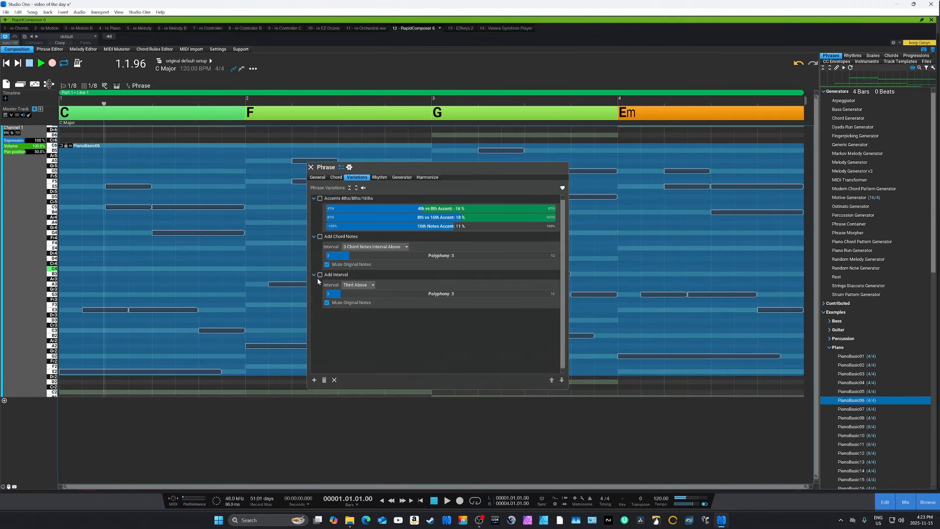
pyautogui.press('space')
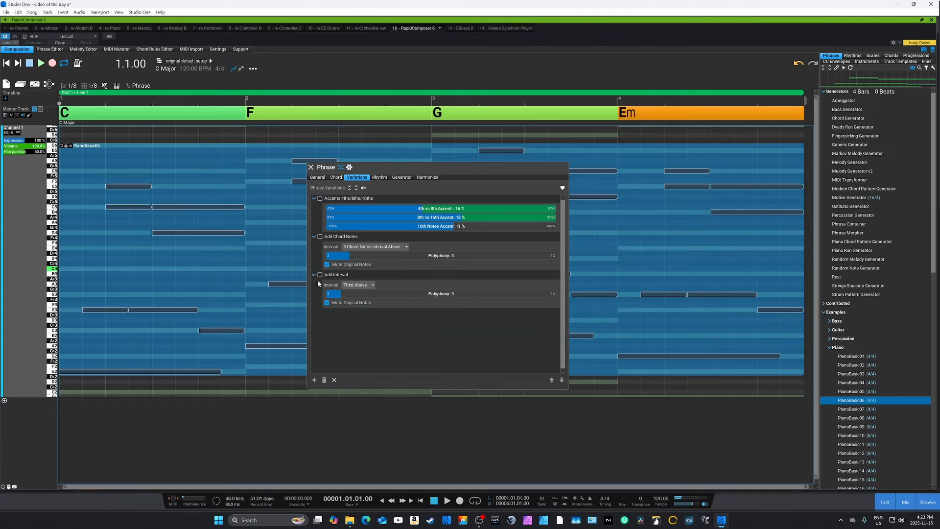
pyautogui.click(320, 276)
pyautogui.press('space')
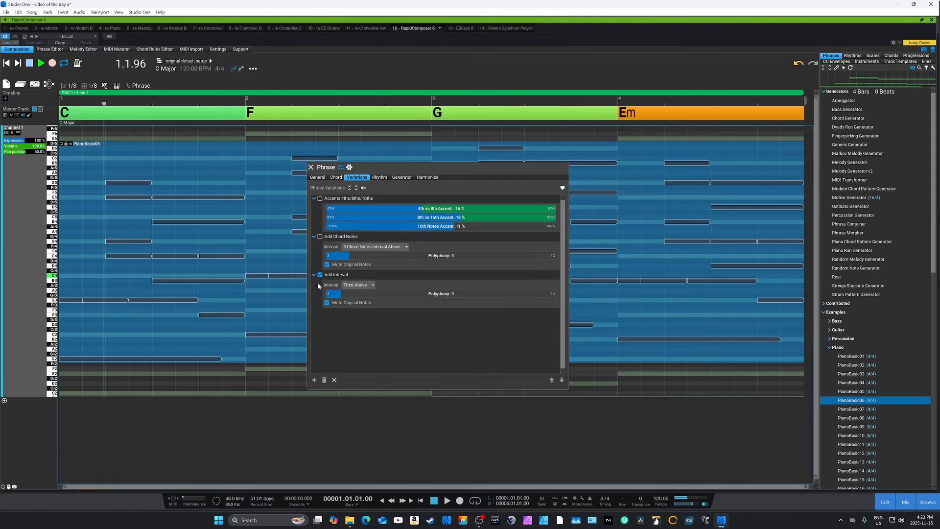
pyautogui.press('space')
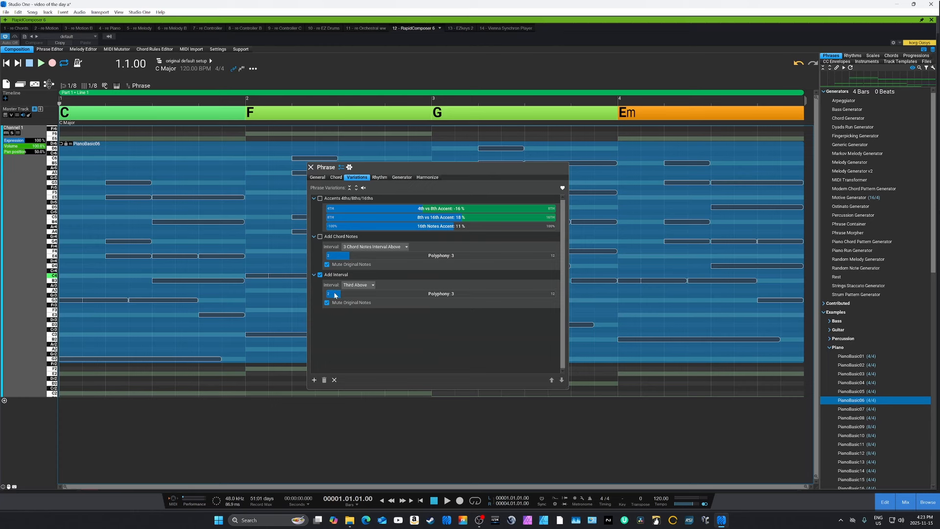
# Audition the phrase with the Add Interval polyphony at 4, and return it to 3 and play it again.
pyautogui.click(362, 294)
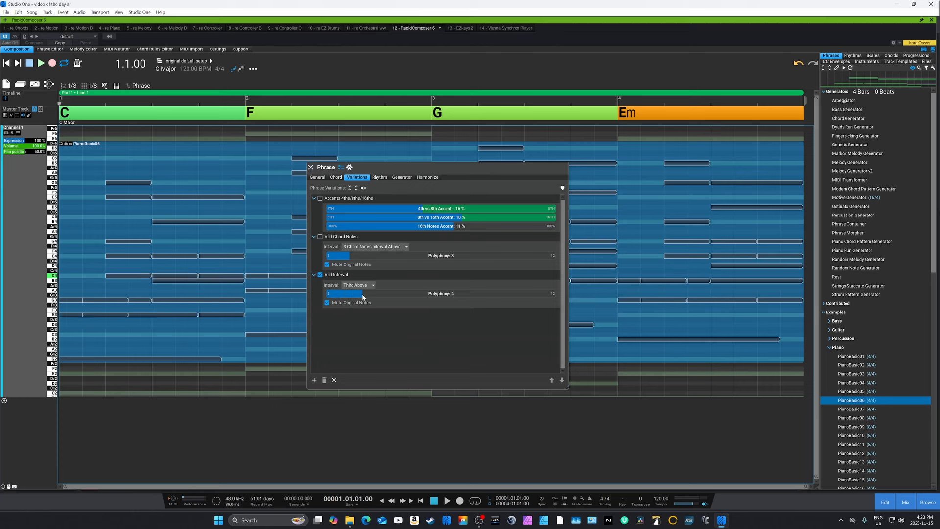
pyautogui.press('space')
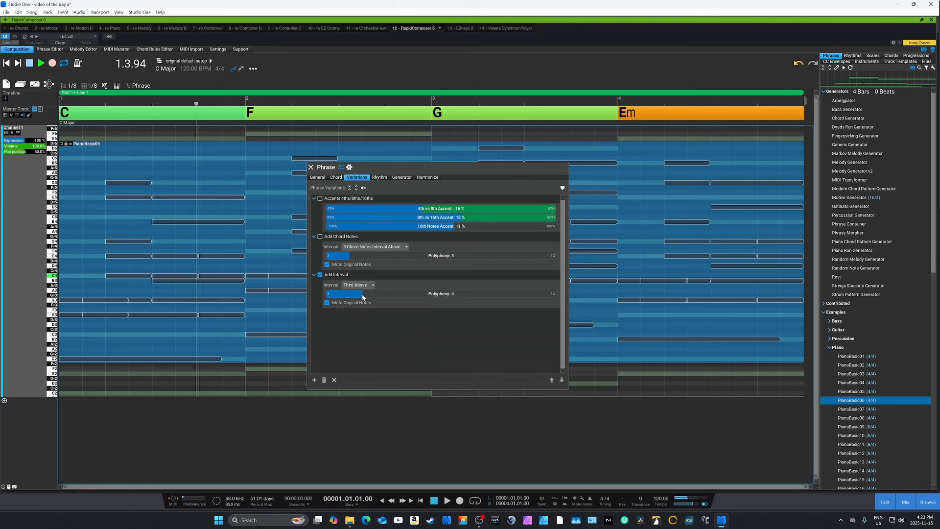
pyautogui.press('space')
pyautogui.click(352, 296)
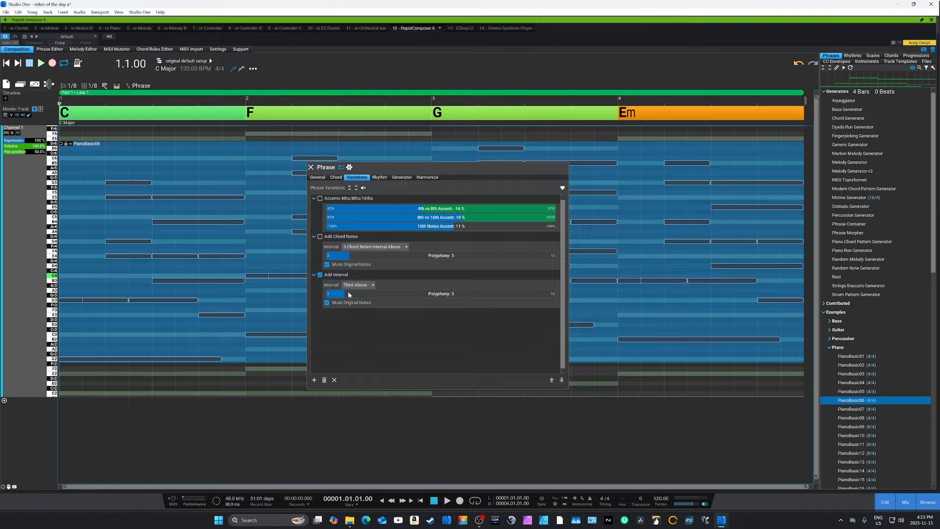
pyautogui.press('space')
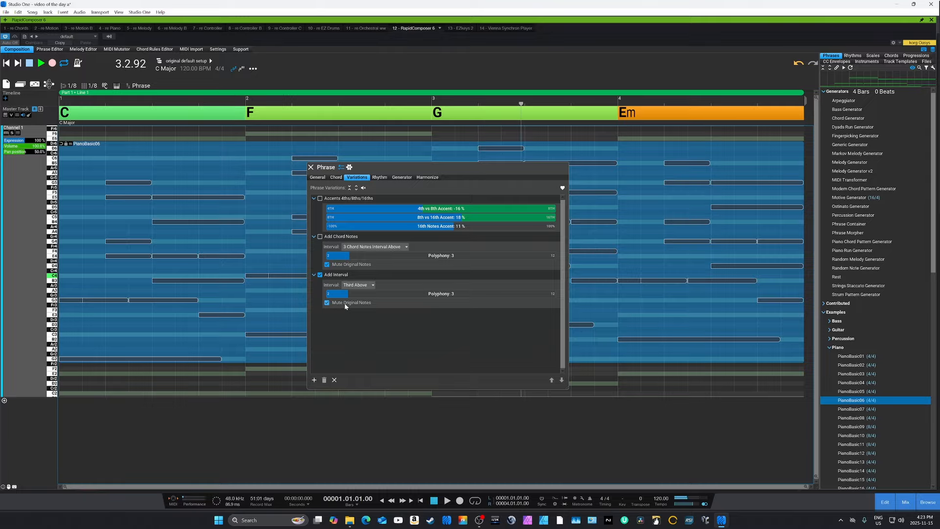
pyautogui.press('space')
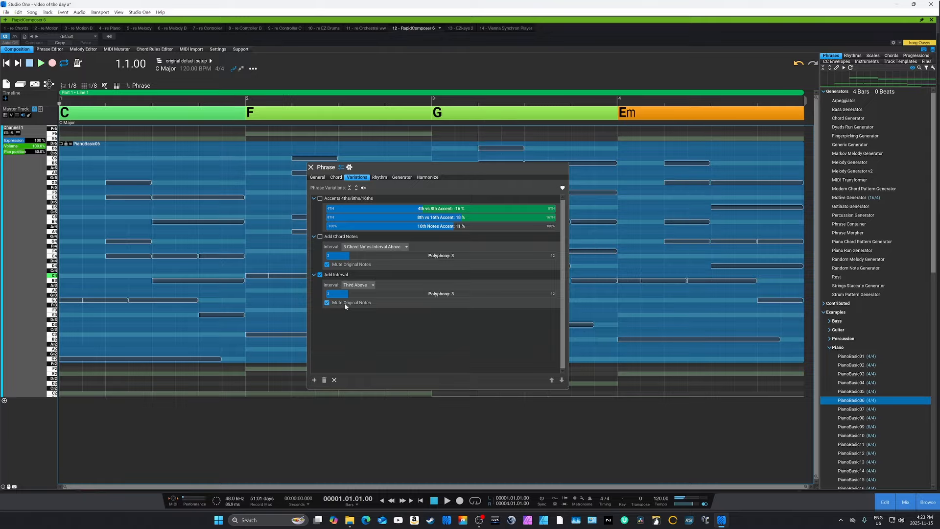
# Change the Add Interval interval to Fifth Above and play the phrase.
pyautogui.click(366, 286)
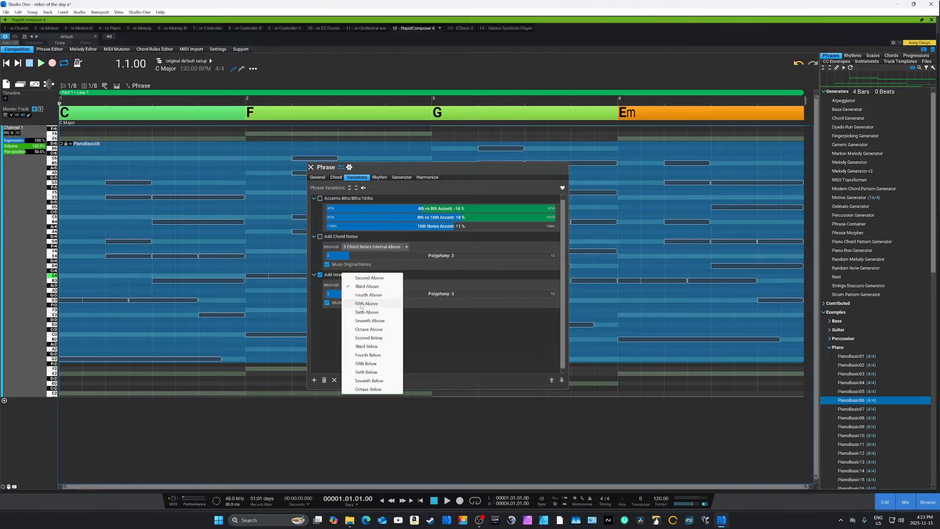
pyautogui.click(361, 303)
pyautogui.press('space')
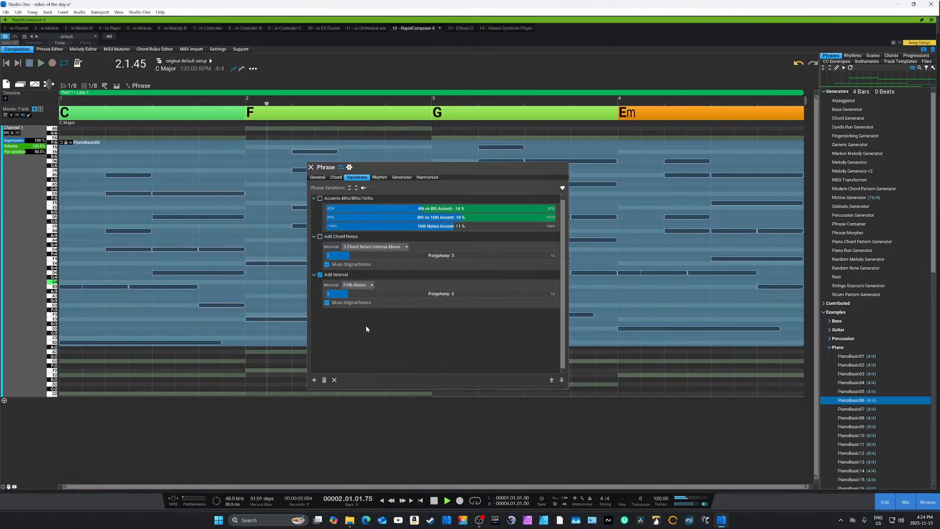
pyautogui.press('space')
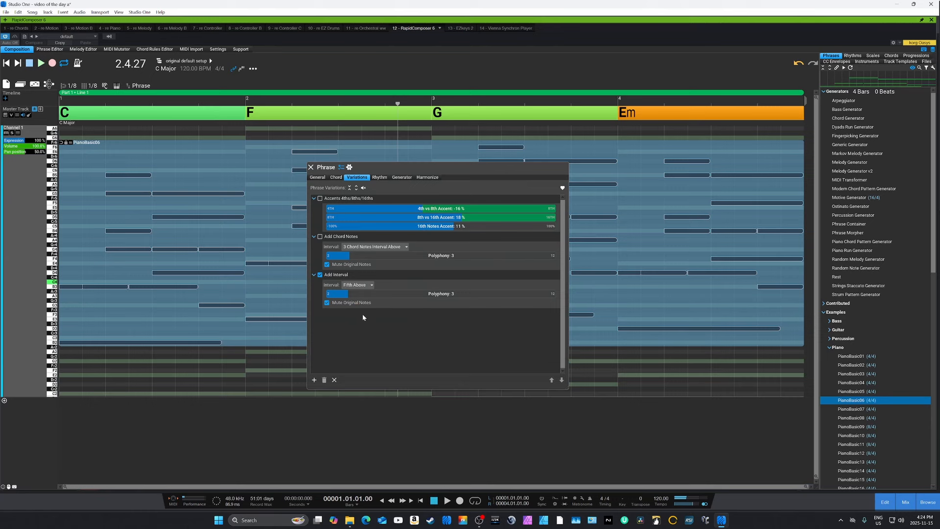
# Set the Add Interval interval to Seventh Above and play the phrase.
pyautogui.click(361, 286)
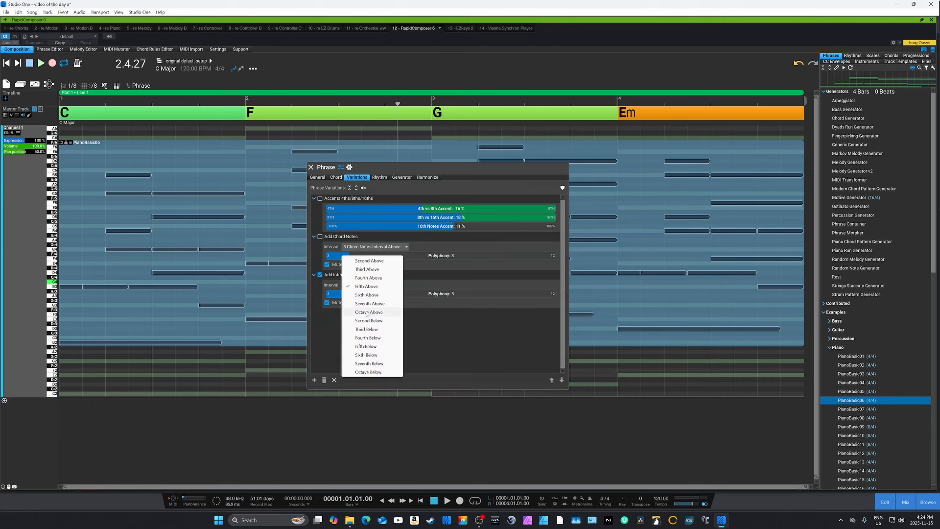
pyautogui.click(365, 304)
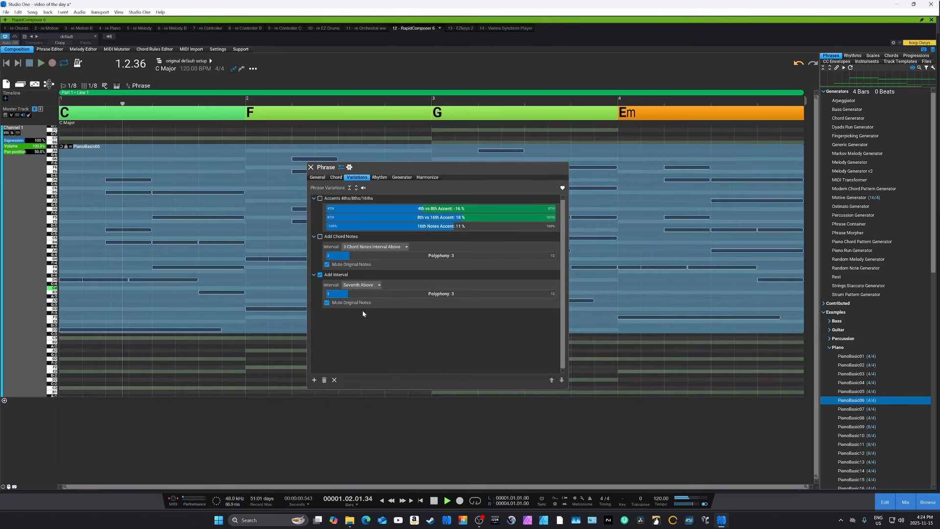
pyautogui.press('space')
# Reduce the Add Interval polyphony to 2 and toggle the variation off and on to compare the notes.
pyautogui.moveTo(348, 296); pyautogui.dragTo(334, 296)
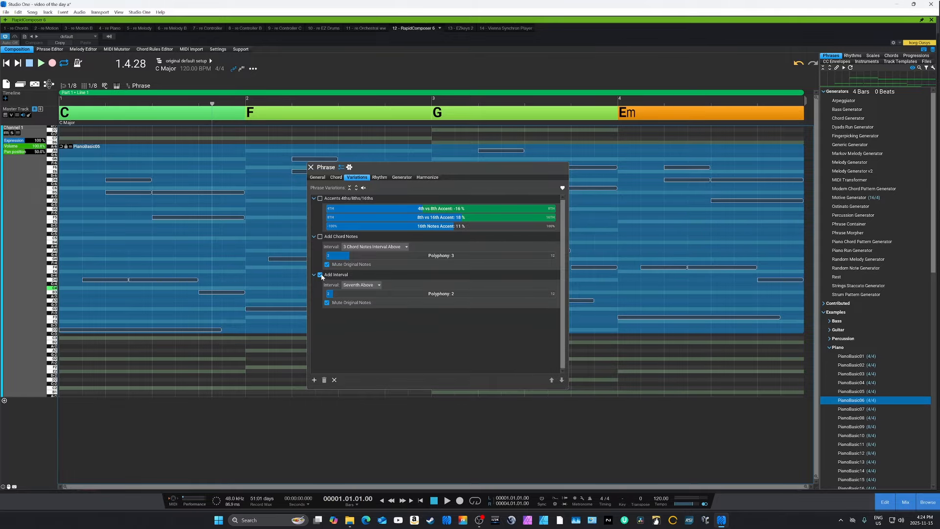
pyautogui.click(320, 276)
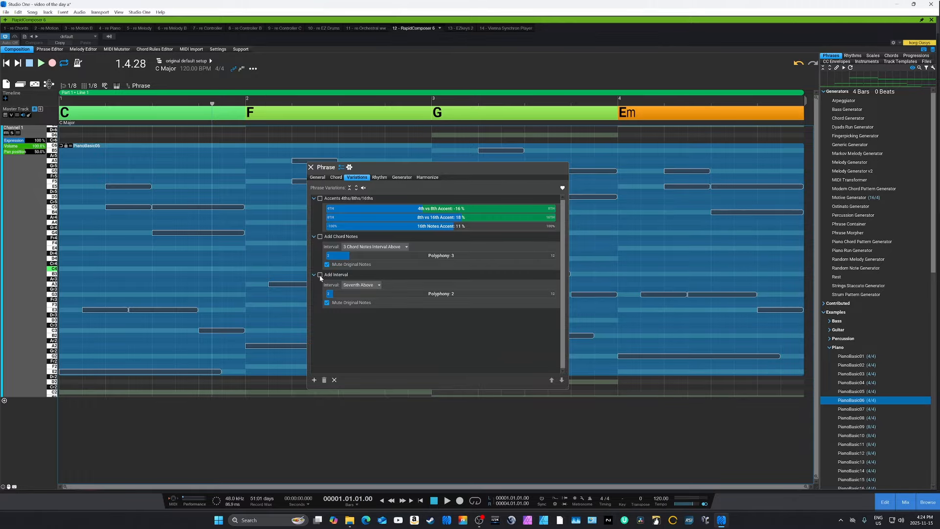
pyautogui.click(321, 275)
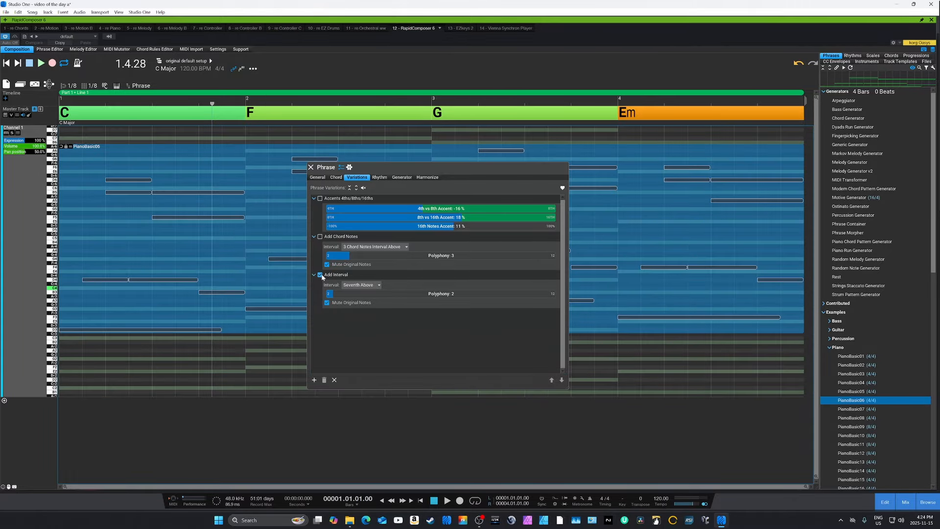
# Unmute the original notes in Add Interval and play the phrase with the Seventh Above interval.
pyautogui.click(327, 303)
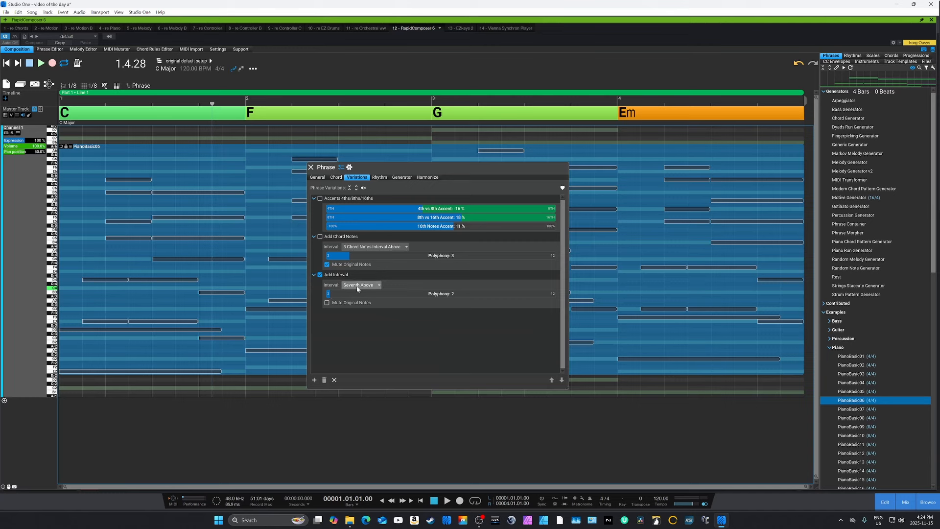
pyautogui.press('space')
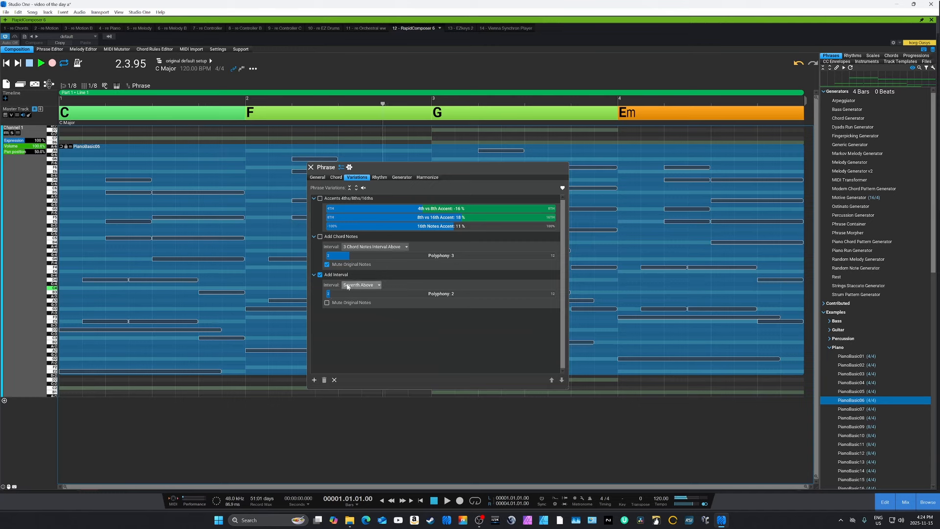
pyautogui.press('space')
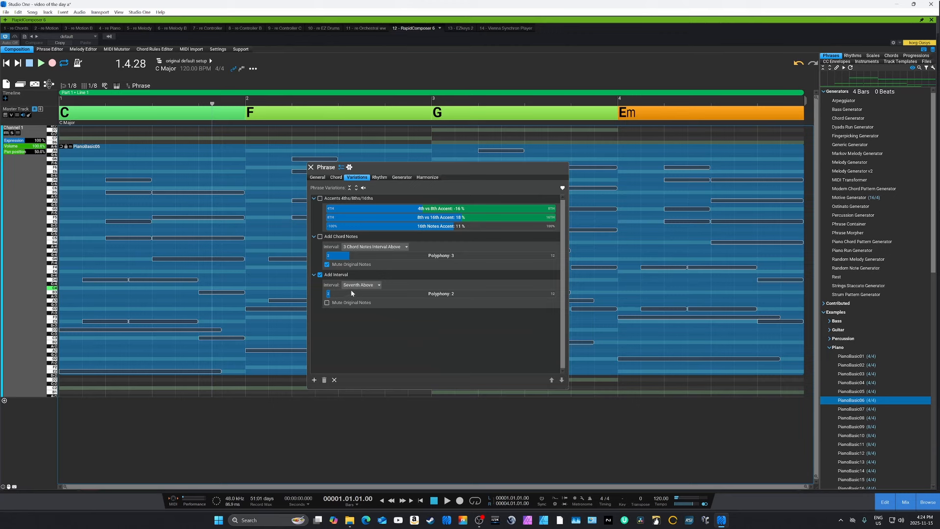
# Switch the Add Interval interval to Third Above and play the phrase with the original notes audible.
pyautogui.click(354, 286)
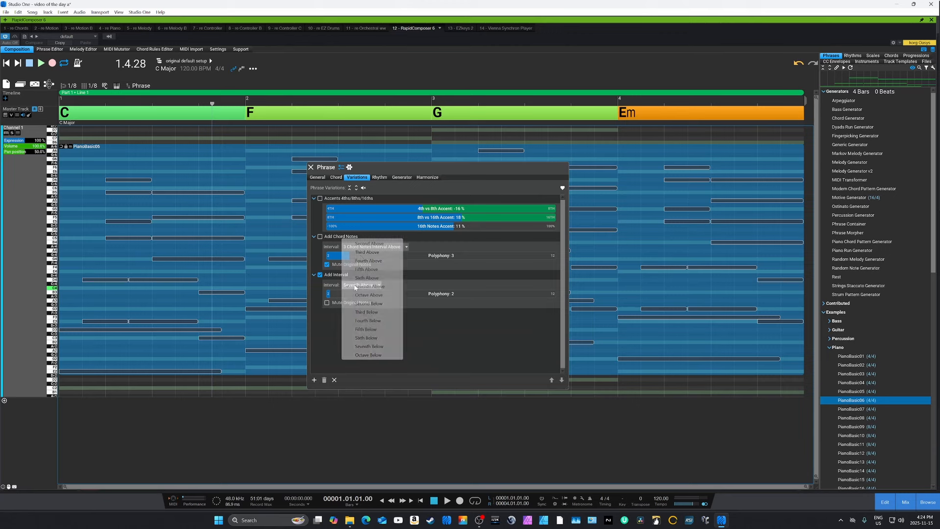
pyautogui.click(363, 252)
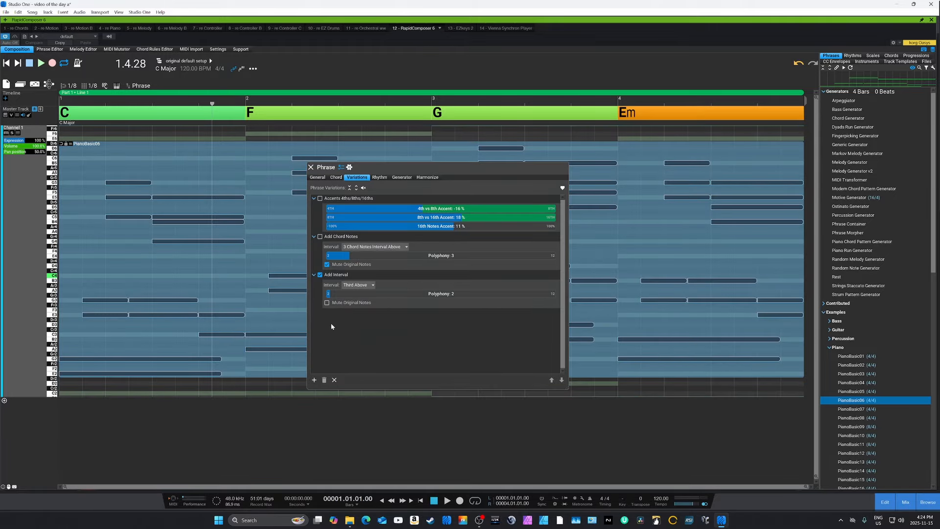
pyautogui.press('space')
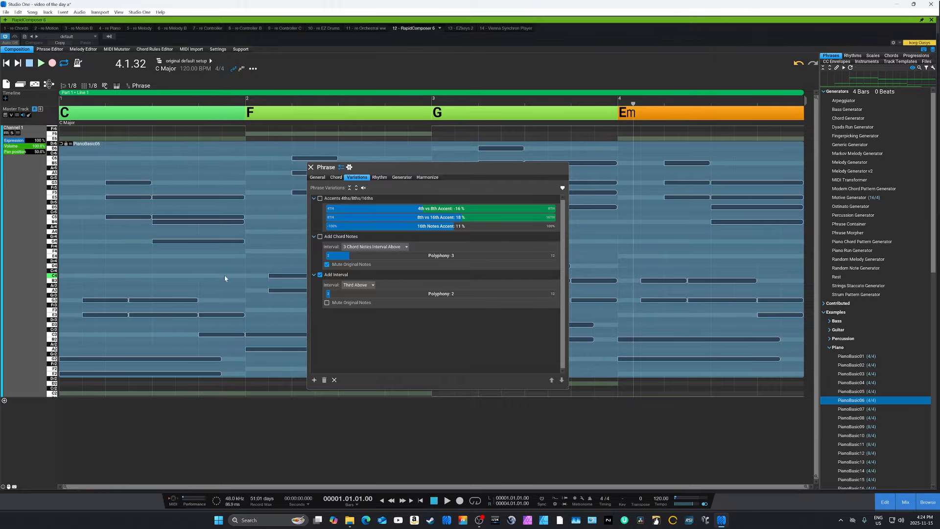
# Mute the original notes in Add Interval and play the phrase at Seventh Above, raising the polyphony to 3.
pyautogui.click(327, 303)
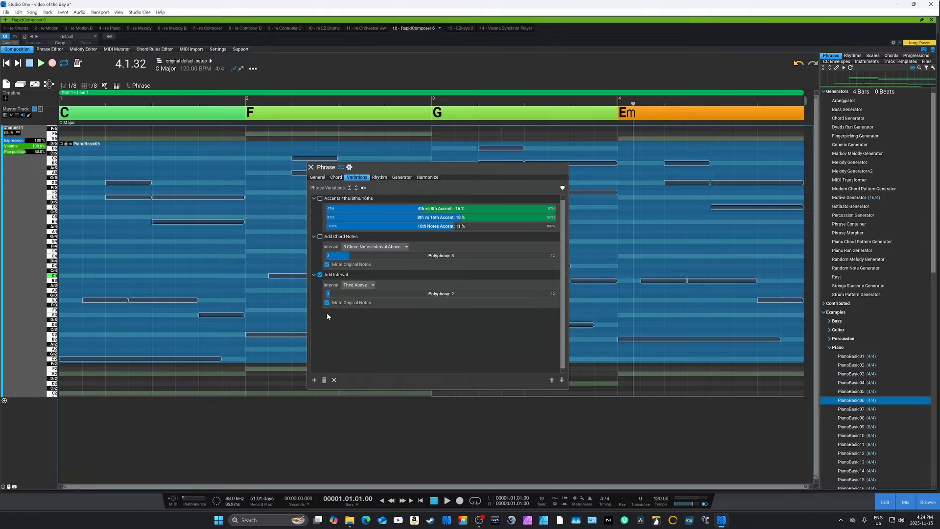
pyautogui.click(353, 285)
pyautogui.click(353, 286)
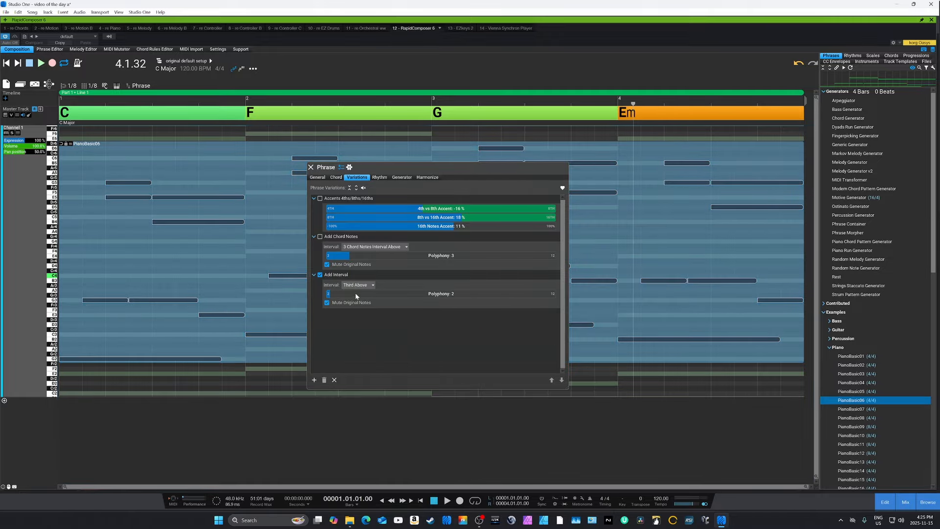
pyautogui.click(359, 285)
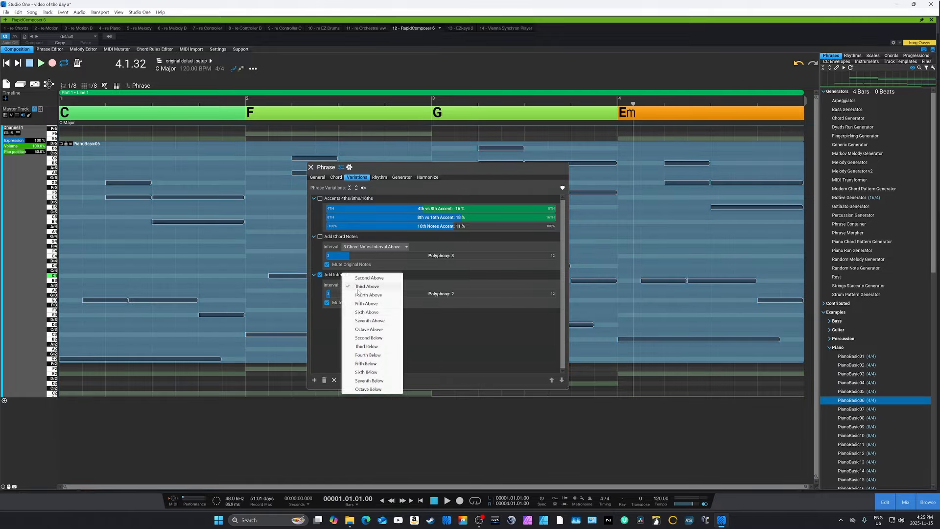
pyautogui.click(359, 324)
pyautogui.press('space')
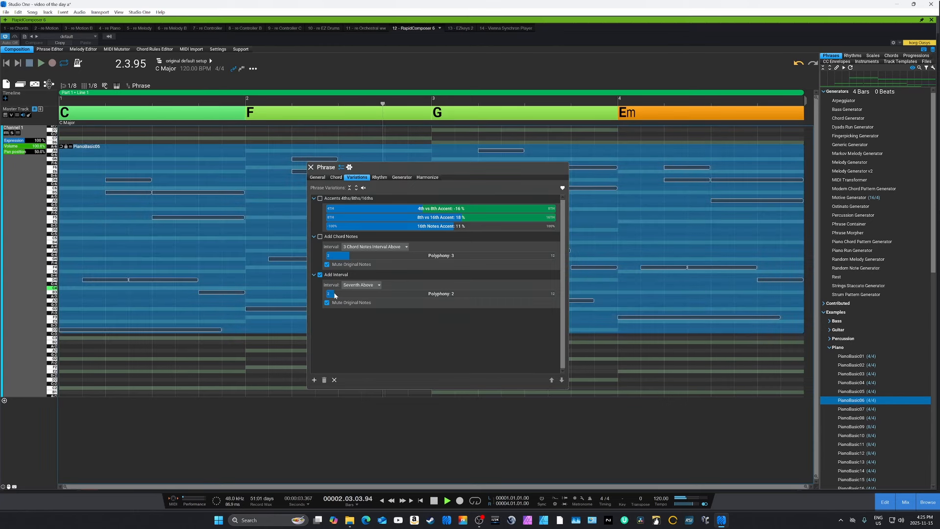
pyautogui.moveTo(340, 296); pyautogui.dragTo(345, 294)
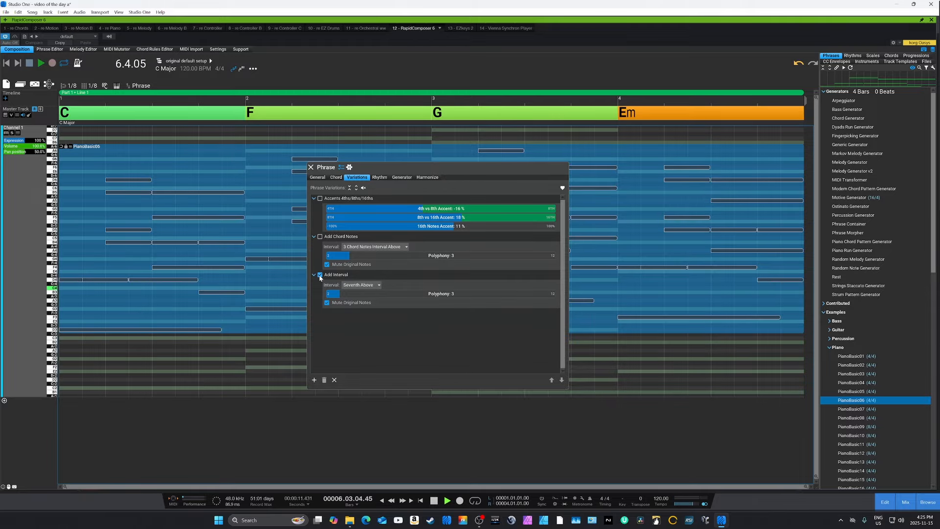
# Enable Add Chord Notes together with the Add Interval variation and play the phrase to hear both combined.
pyautogui.click(320, 237)
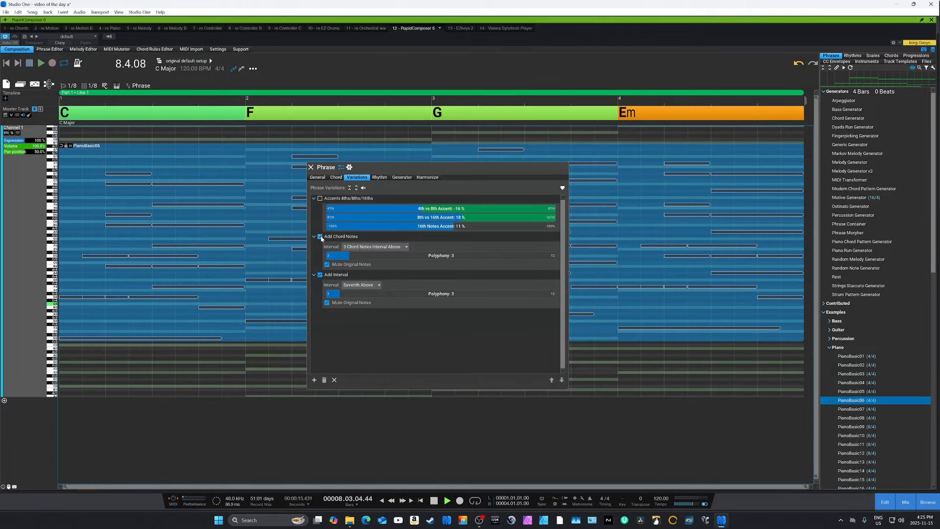
pyautogui.click(273, 131)
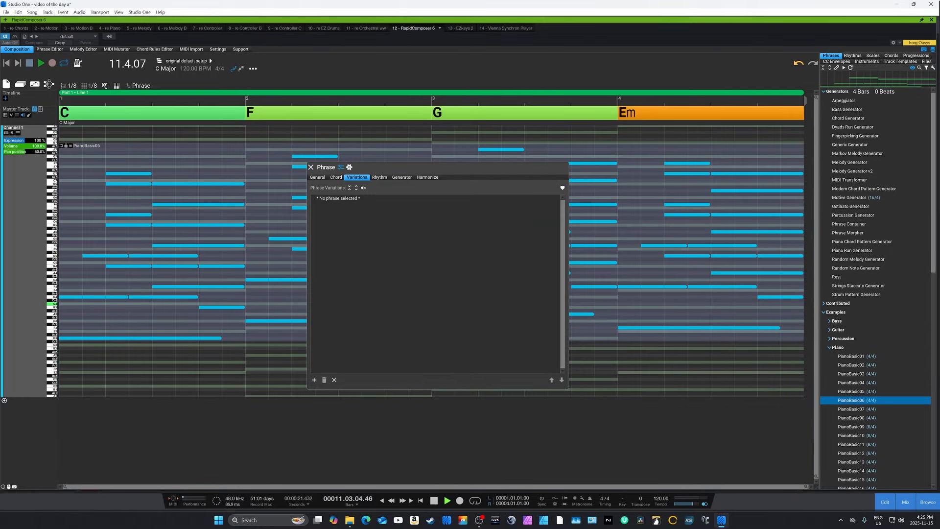
pyautogui.press('space')
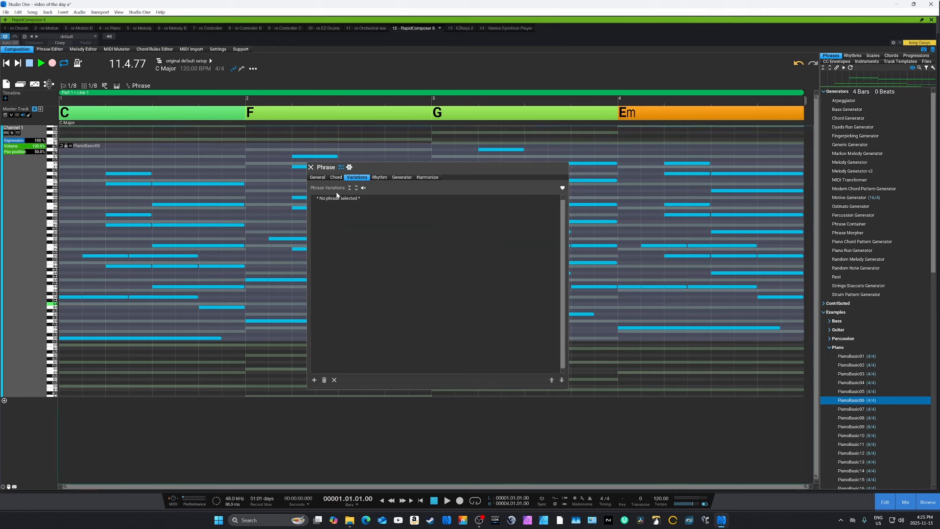
pyautogui.click(270, 181)
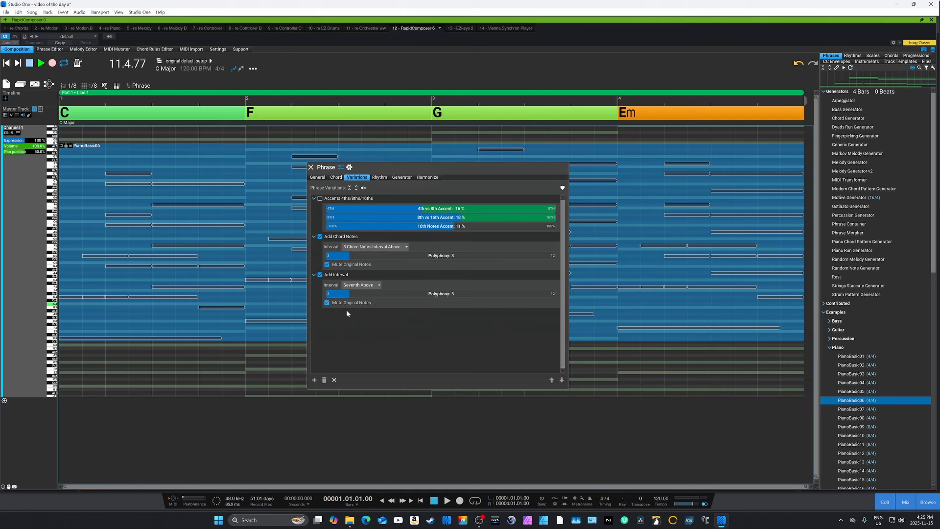
pyautogui.click(254, 133)
pyautogui.press('space')
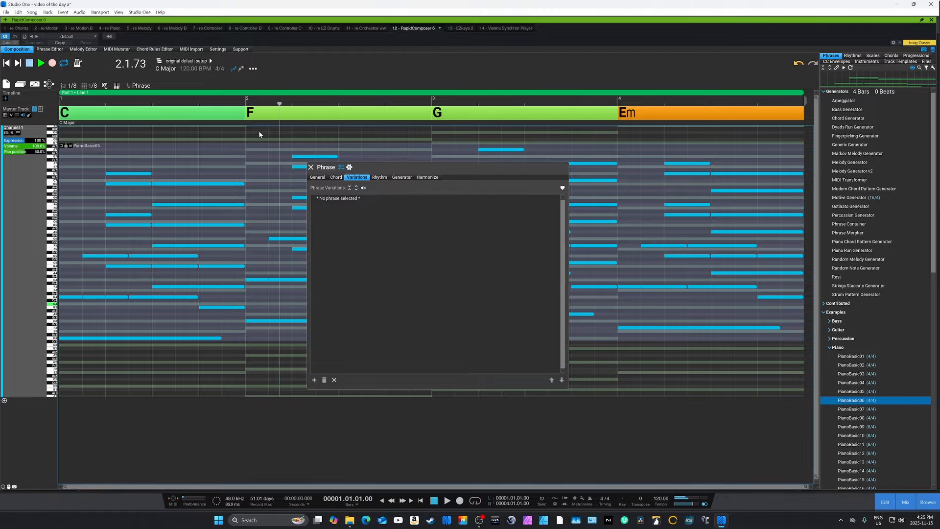
# Reselect the phrase, enable the Accents 4ths/8ths/16ths variation as well, and play it with all three variations active.
pyautogui.click(272, 185)
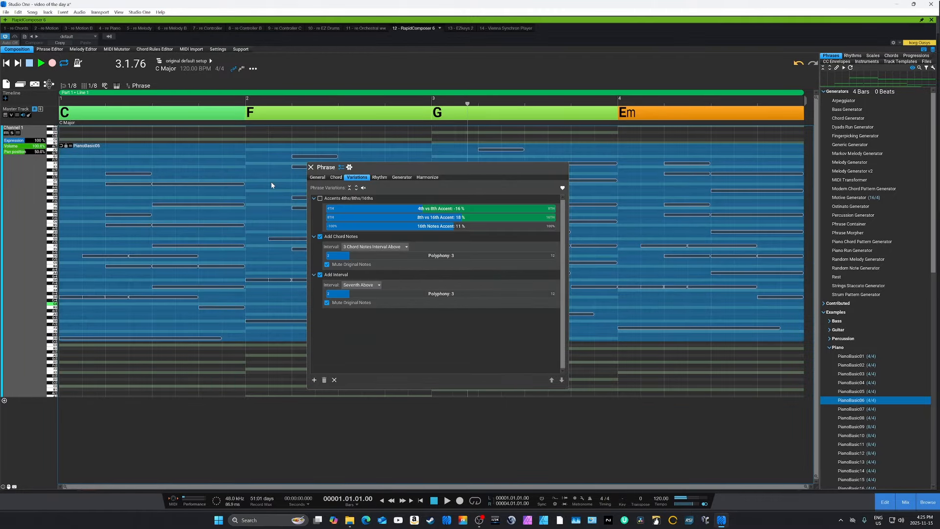
pyautogui.press('space')
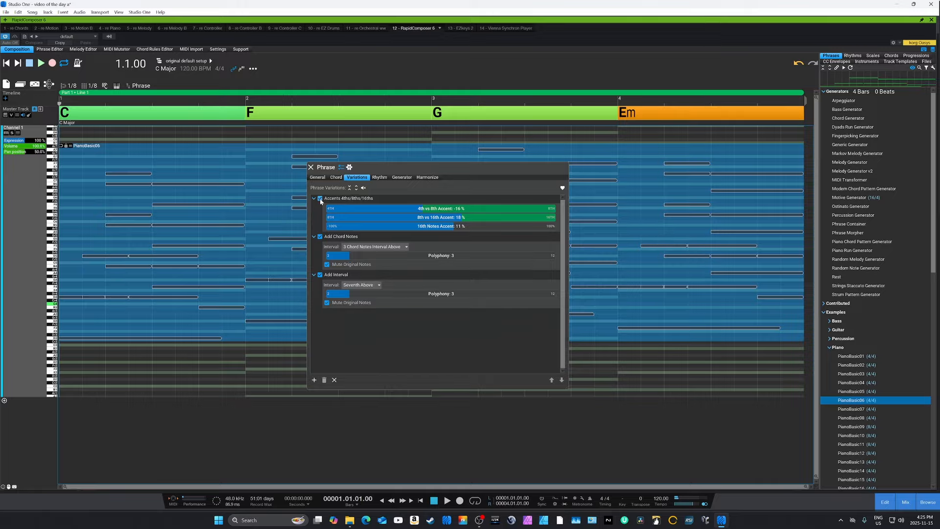
pyautogui.press('space')
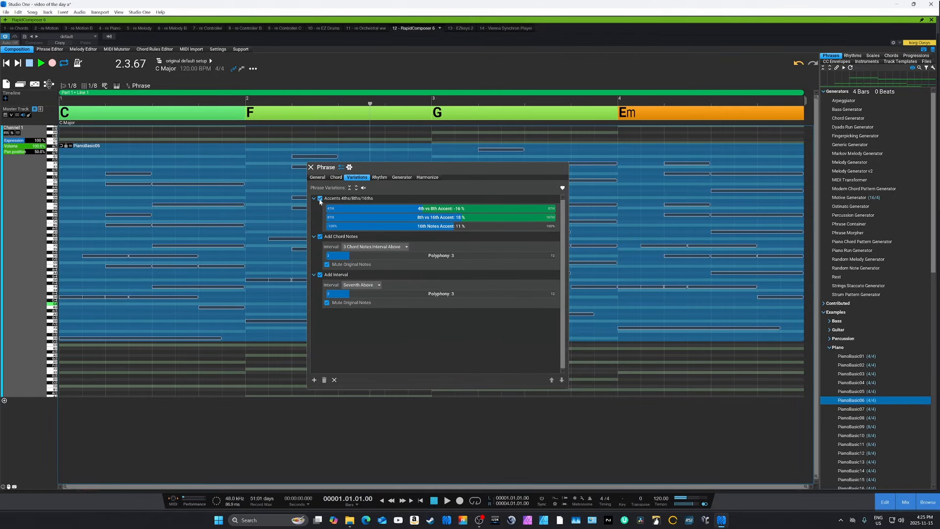
pyautogui.press('space')
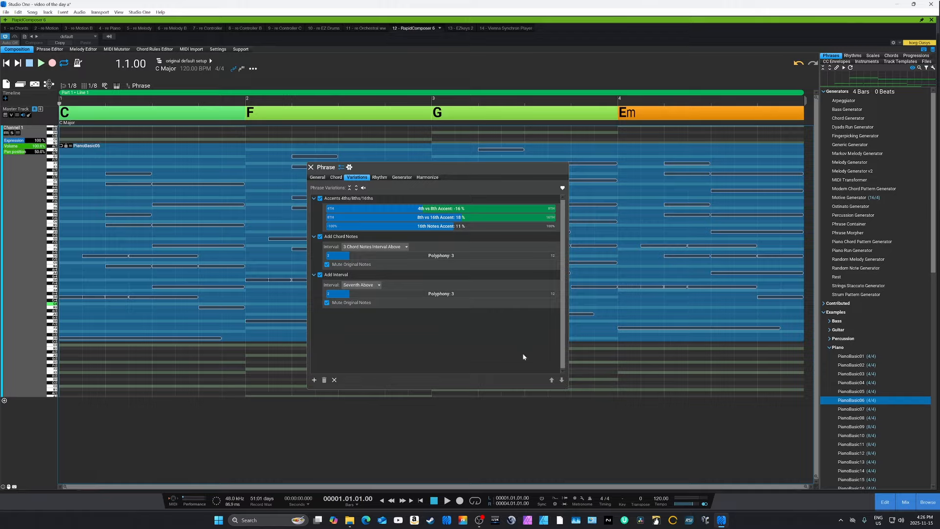
# Disable the Add Chord Notes variation and look through the interval options of Add Interval without changing them.
pyautogui.click(320, 237)
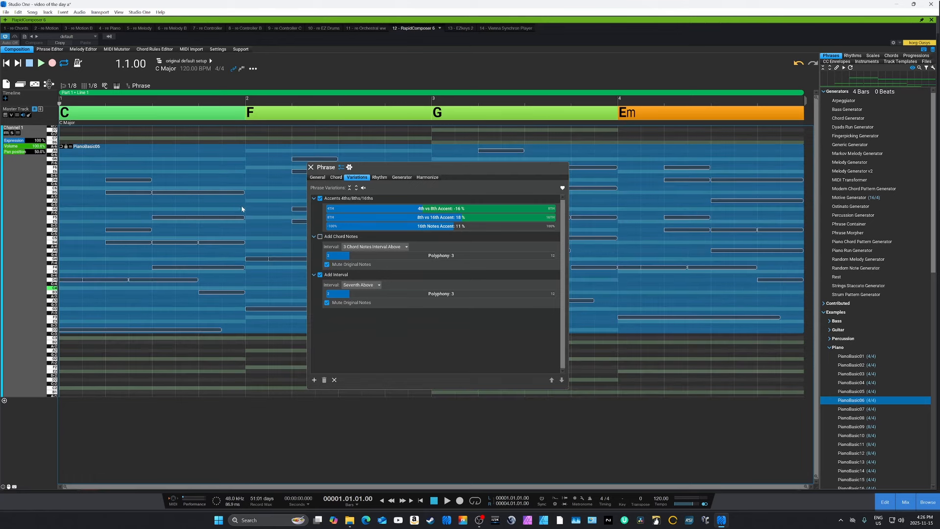
pyautogui.click(365, 287)
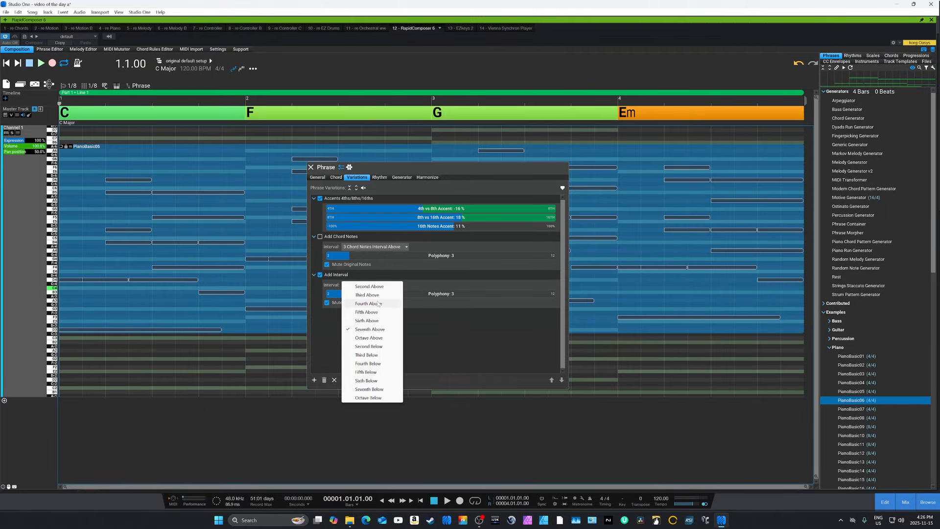
pyautogui.click(436, 346)
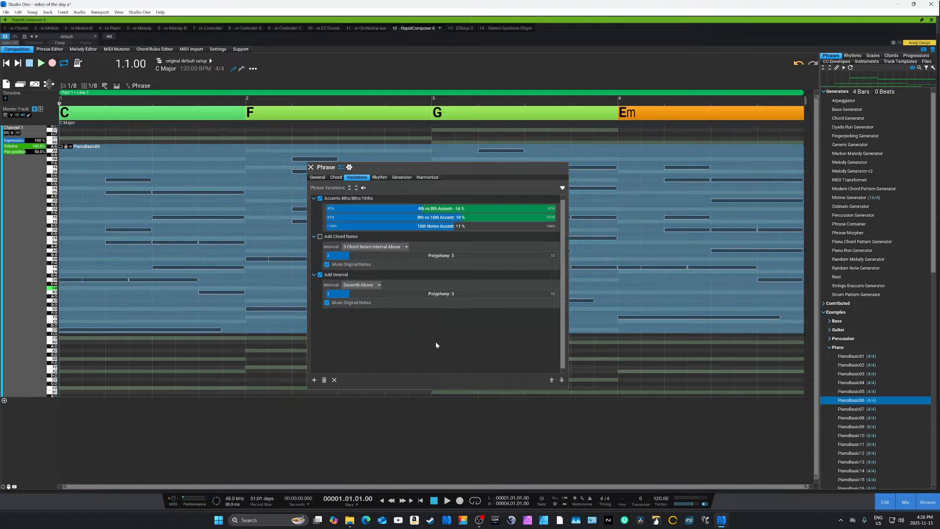
# Add the Adjust Note Lengths variation to the phrase and disable the Add Interval and Accents variations.
pyautogui.click(314, 380)
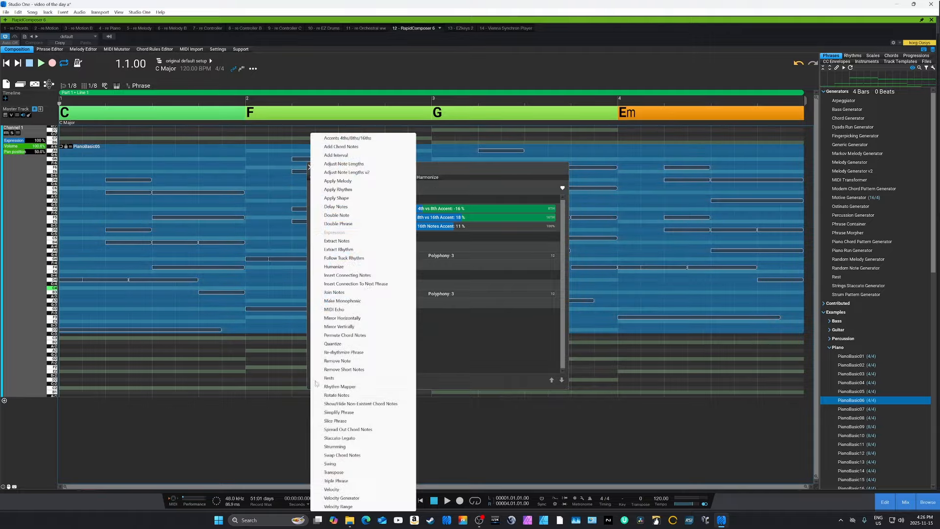
pyautogui.click(352, 166)
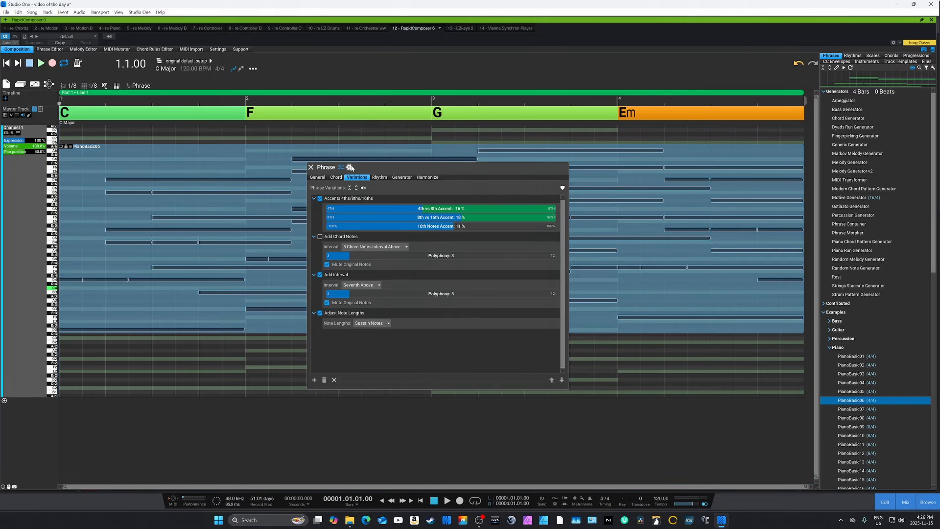
pyautogui.click(321, 276)
pyautogui.click(321, 199)
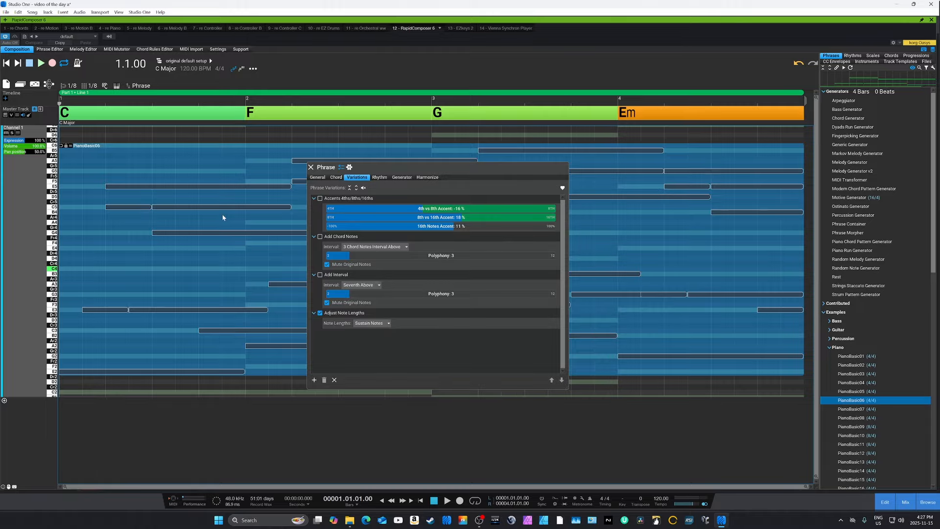
# Bypass Adjust Note Lengths to play the phrase with its original note lengths, and turn the variation back on.
pyautogui.click(320, 313)
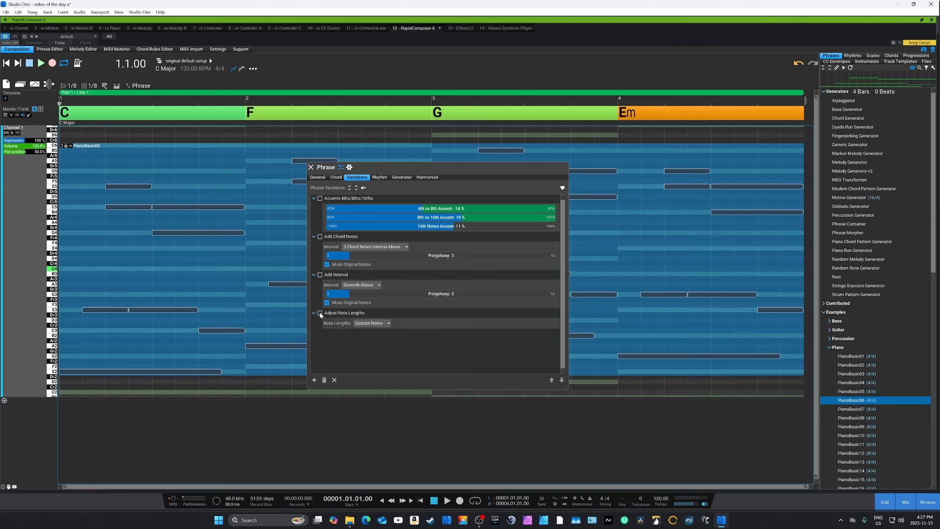
pyautogui.press('space')
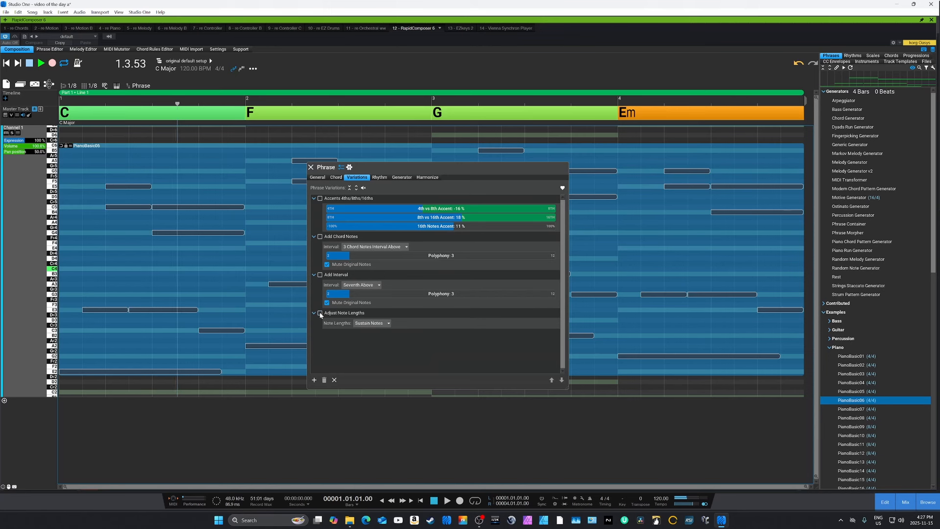
pyautogui.click(320, 313)
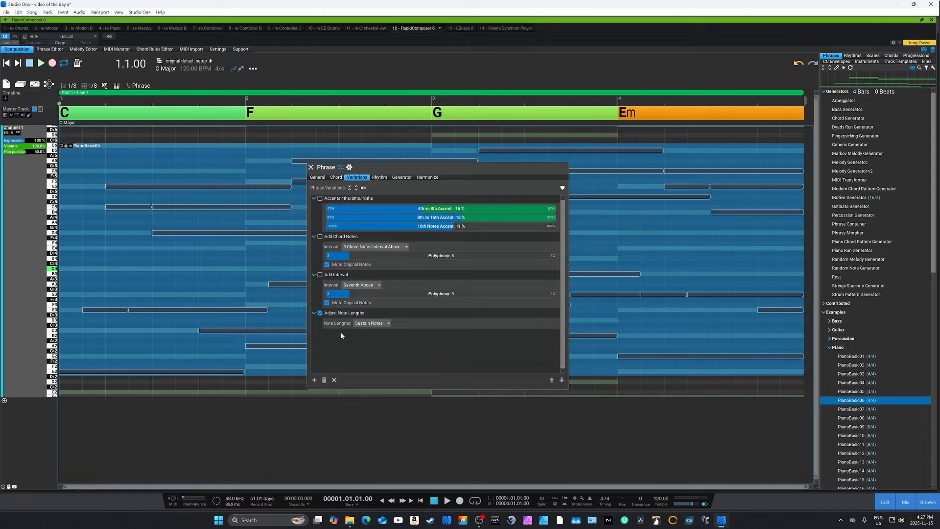
# Set Adjust Note Lengths to Sustain Notes - Maximum 2/4 and toggle the variation off and on to compare.
pyautogui.click(379, 326)
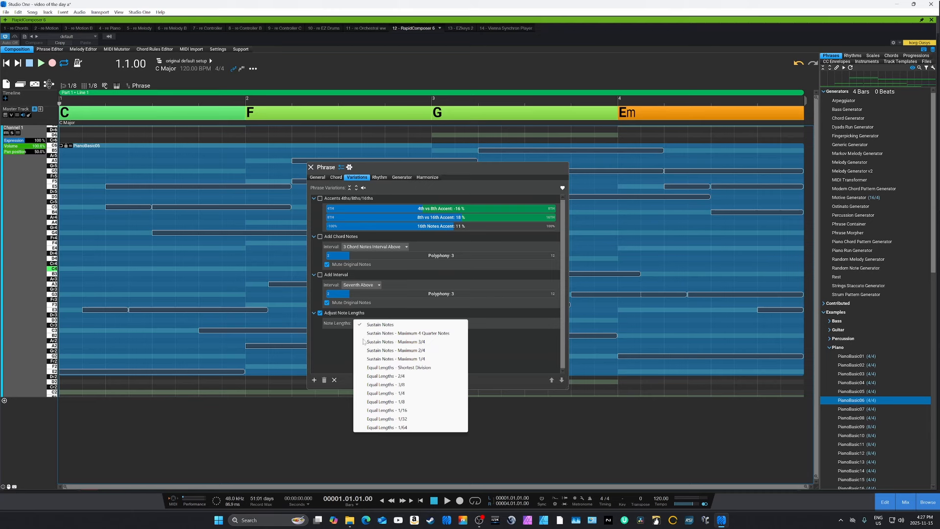
pyautogui.click(387, 350)
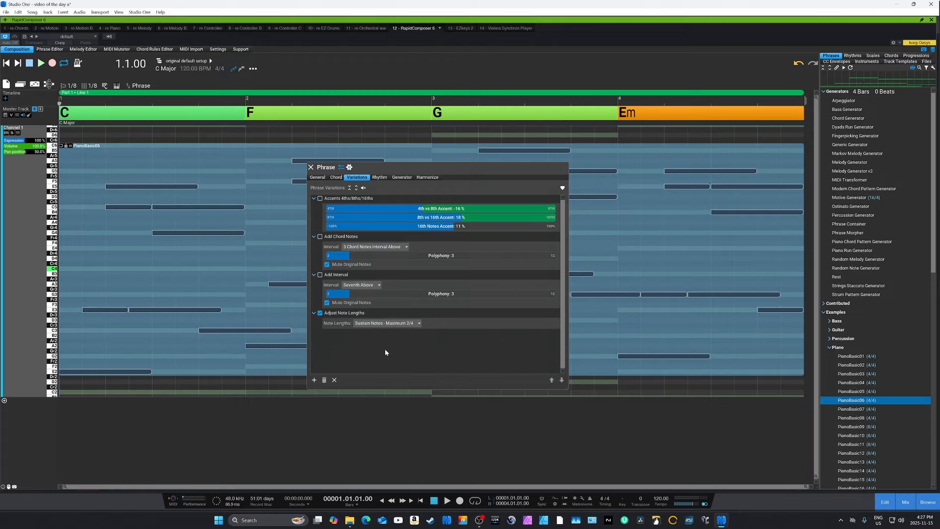
pyautogui.click(320, 314)
pyautogui.click(320, 313)
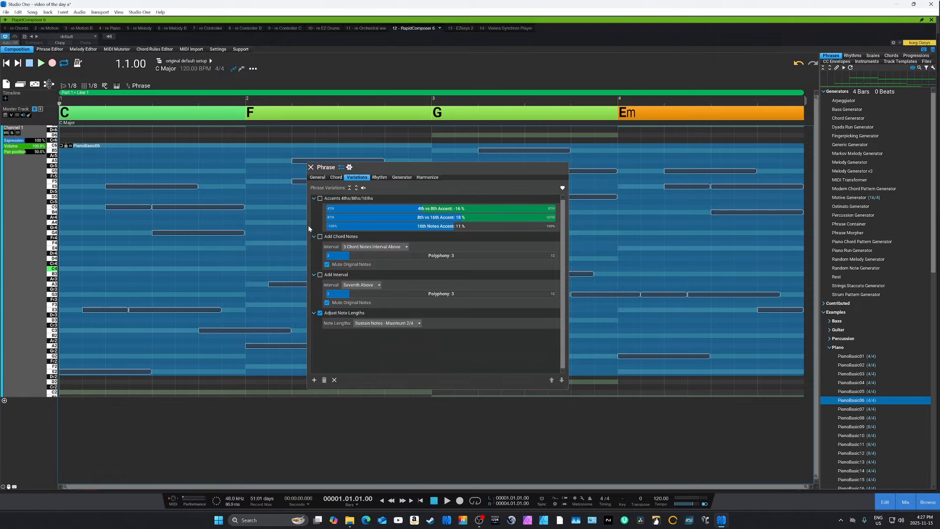
# Re-enable Add Interval with polyphony 2 and Third Above, and play the phrase combined with the adjusted note lengths.
pyautogui.click(320, 275)
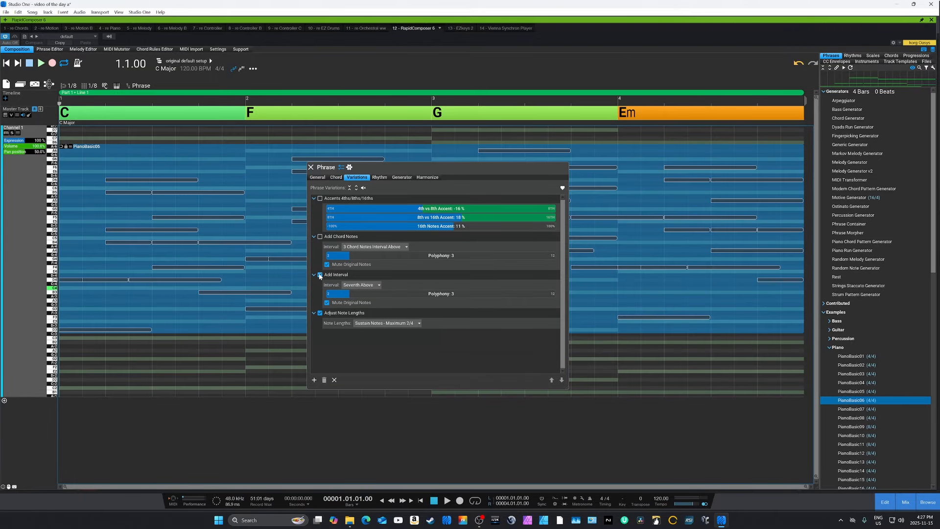
pyautogui.click(335, 295)
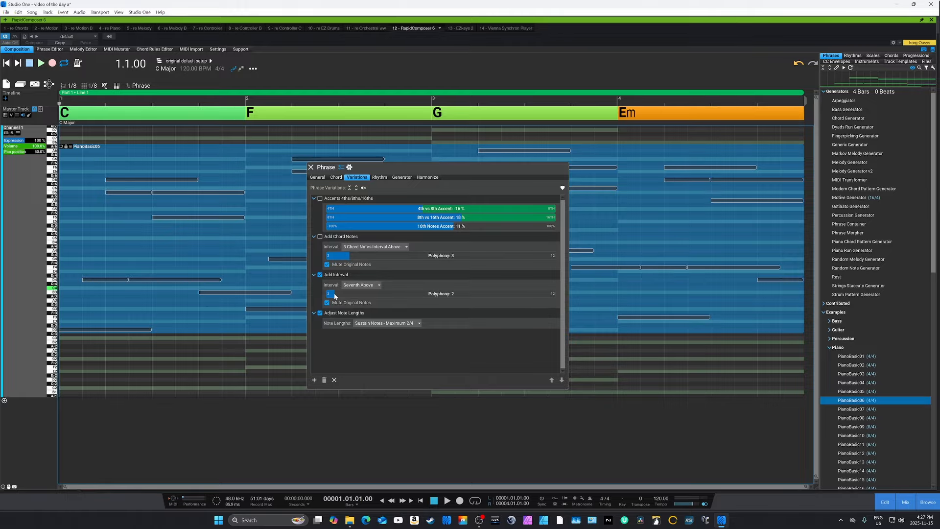
pyautogui.click(357, 286)
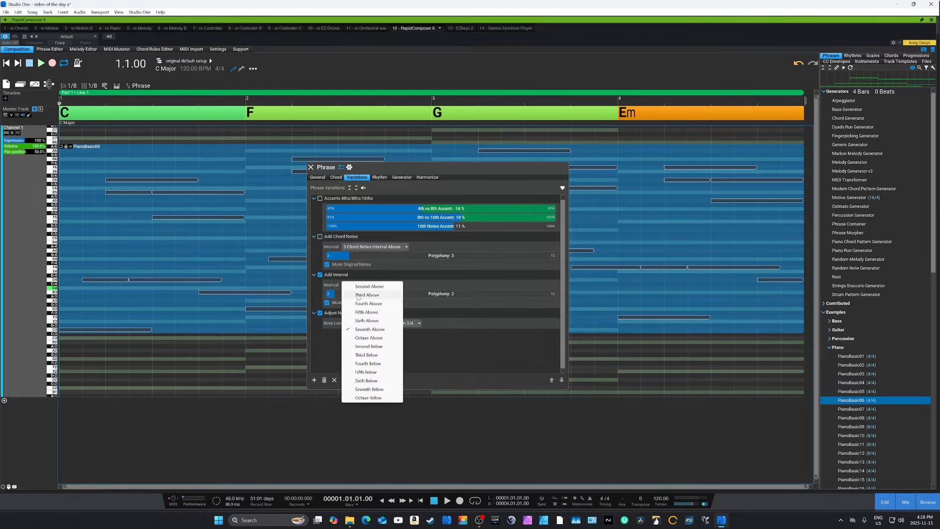
pyautogui.click(356, 295)
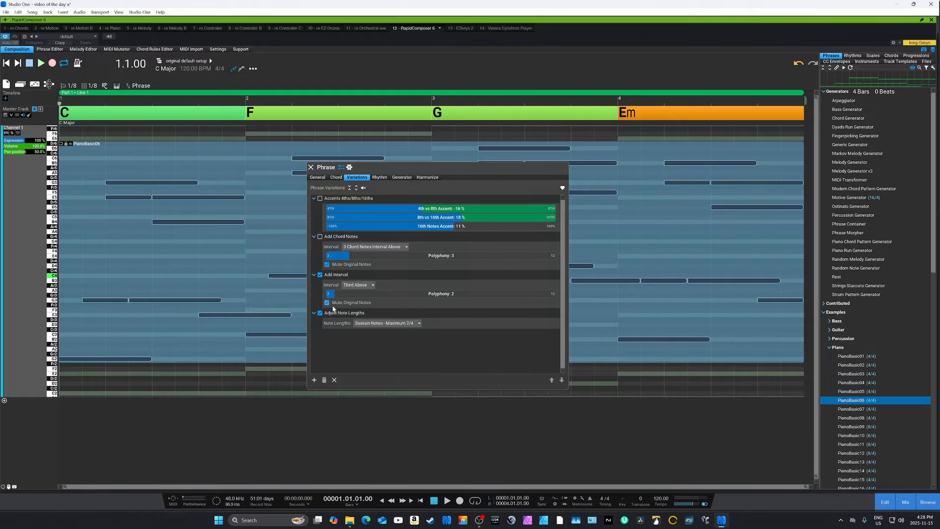
pyautogui.press('space')
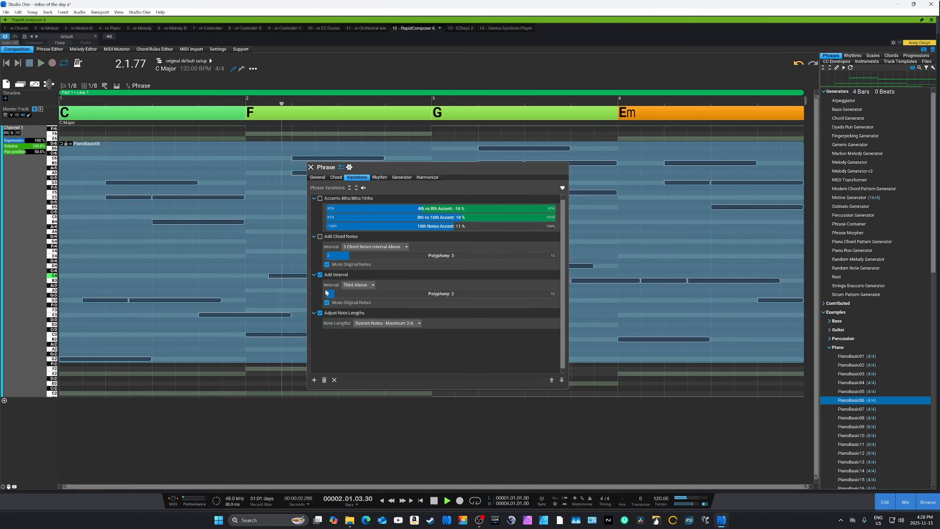
pyautogui.press('space')
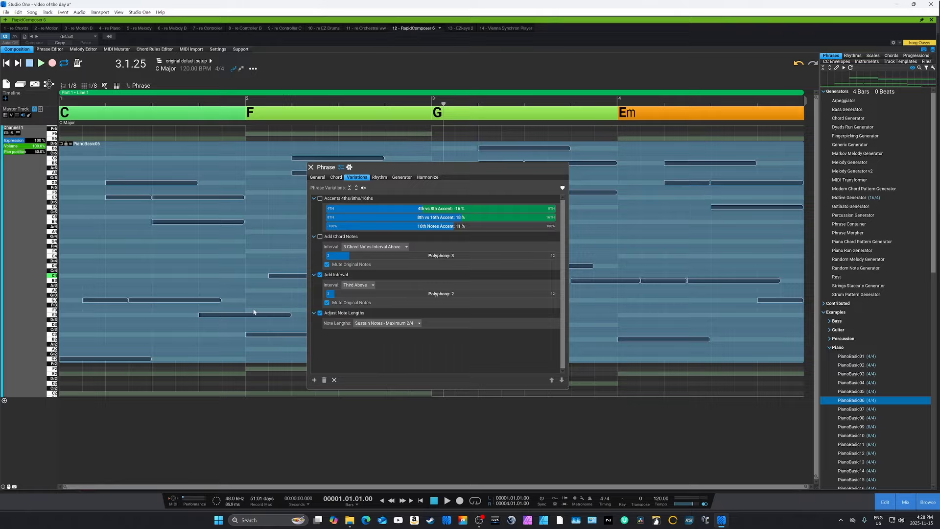
pyautogui.click(396, 324)
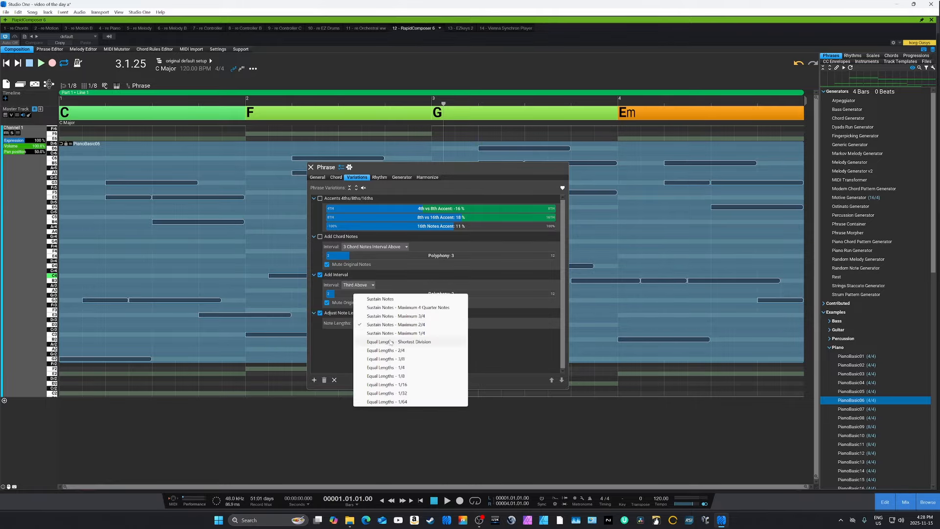
pyautogui.click(331, 344)
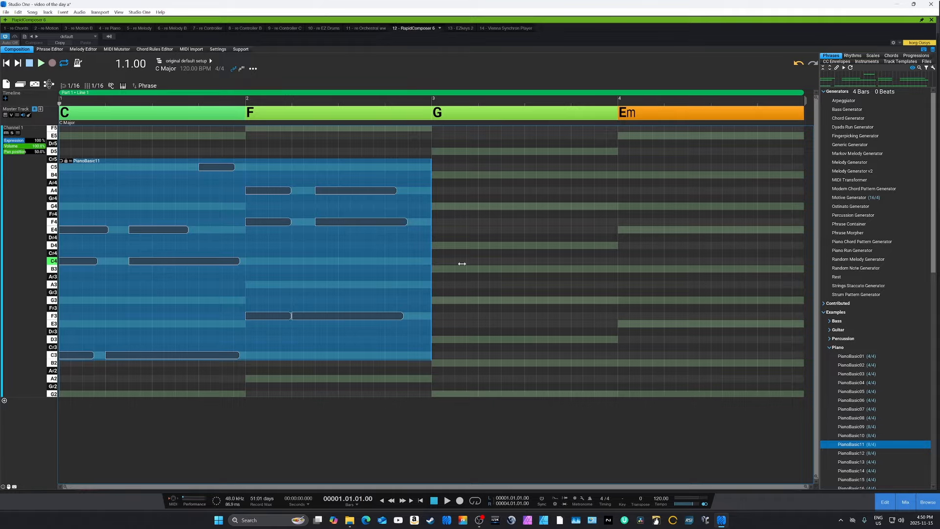
# Extend the PianoBasic11 phrase across all four bars and split it at the starts of bars 3 and 2.
pyautogui.moveTo(462, 263); pyautogui.dragTo(801, 280)
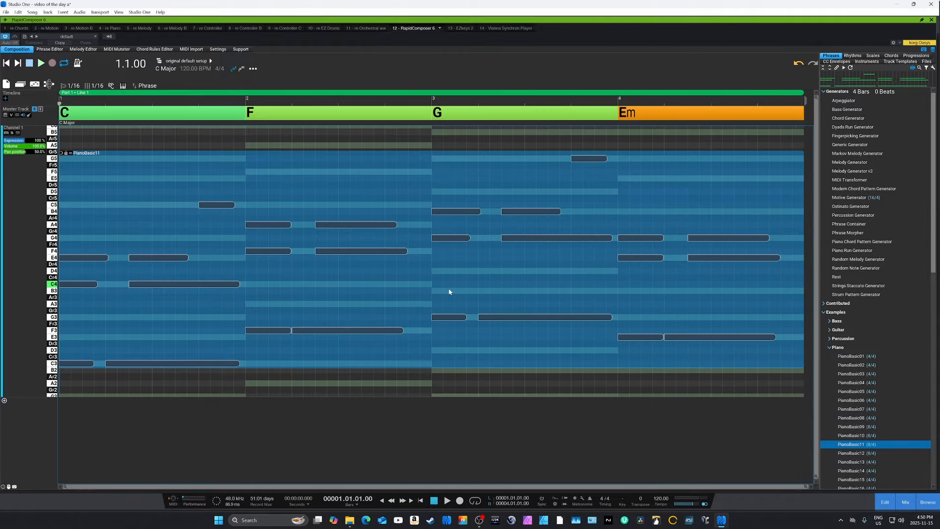
pyautogui.press('s')
pyautogui.click(431, 266)
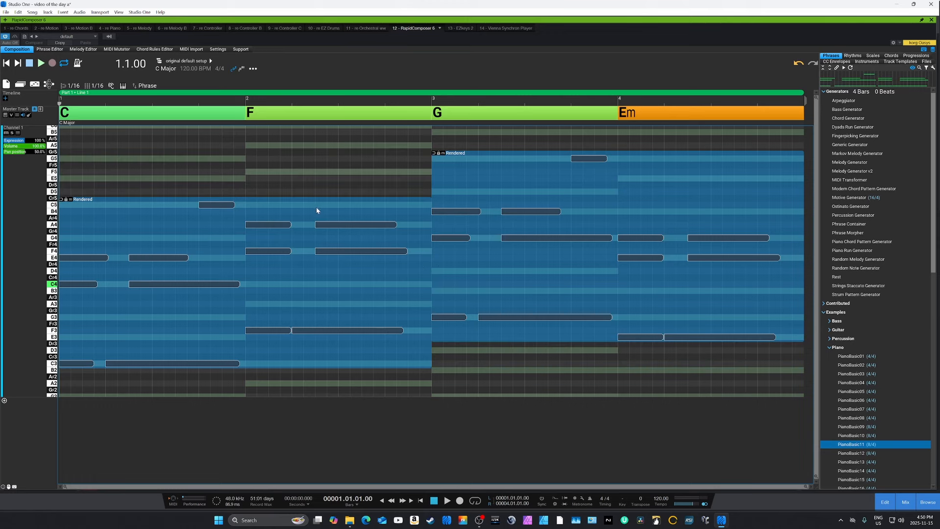
pyautogui.click(245, 268)
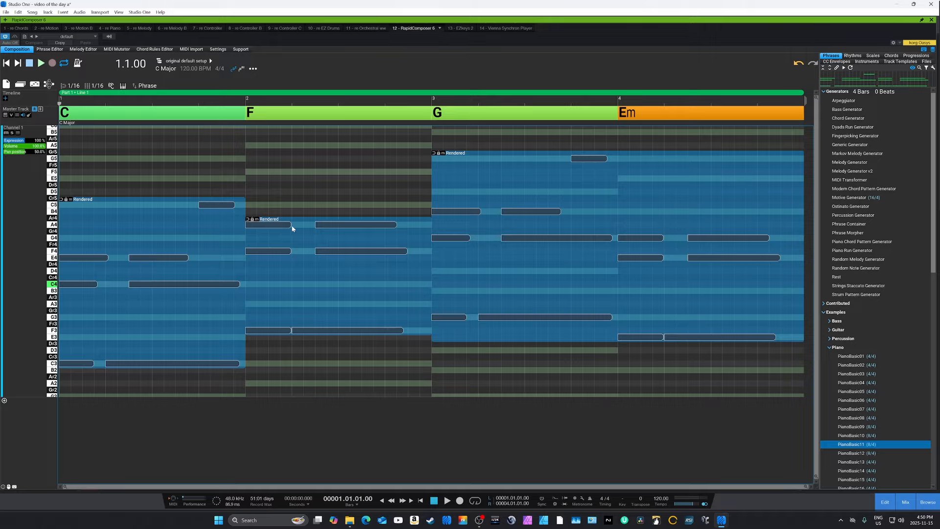
# Play the split phrases over the C, F, G and Em chords and clear the phrase selection.
pyautogui.press('space')
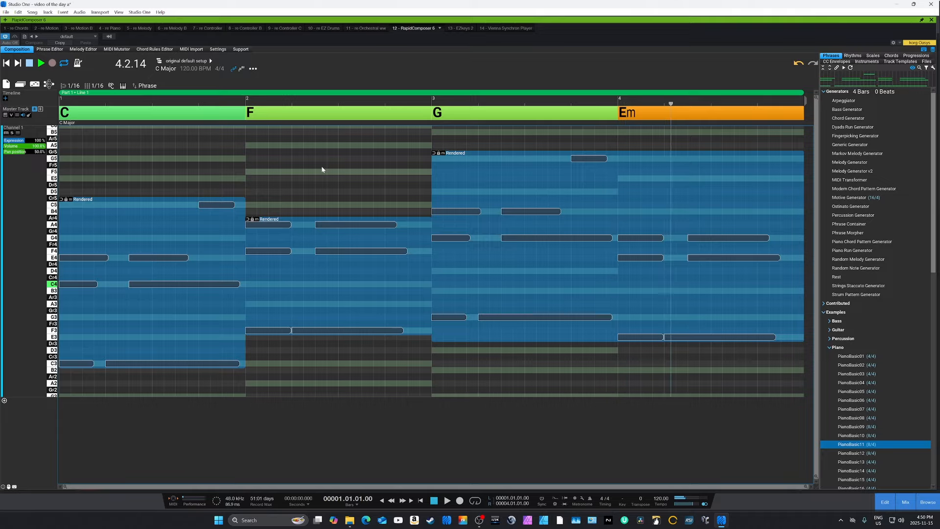
pyautogui.press('space')
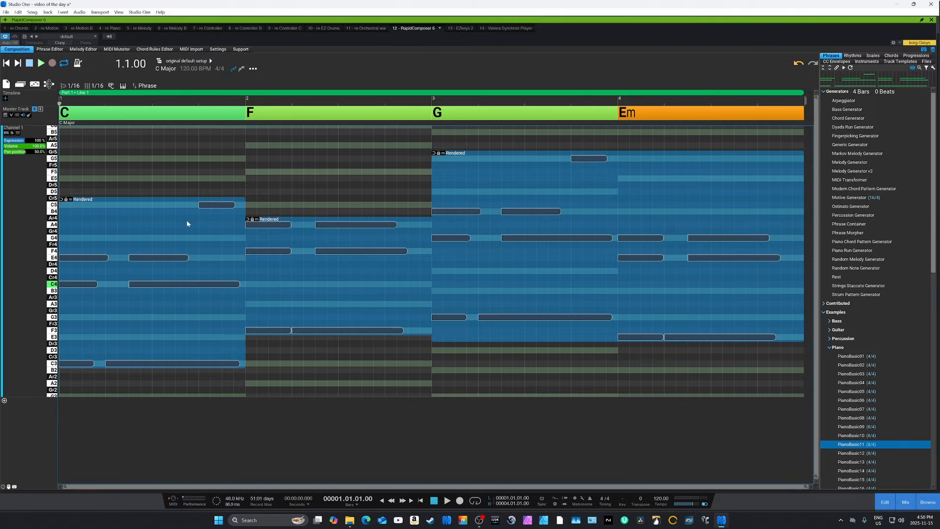
pyautogui.click(184, 187)
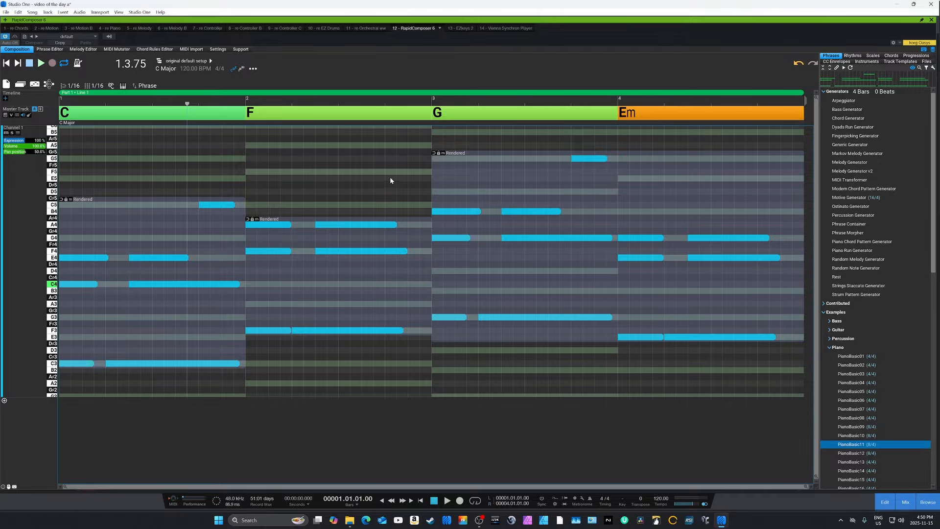
# Open the phrase variations of the C-bar phrase and add an Apply Melody variation.
pyautogui.click(187, 205)
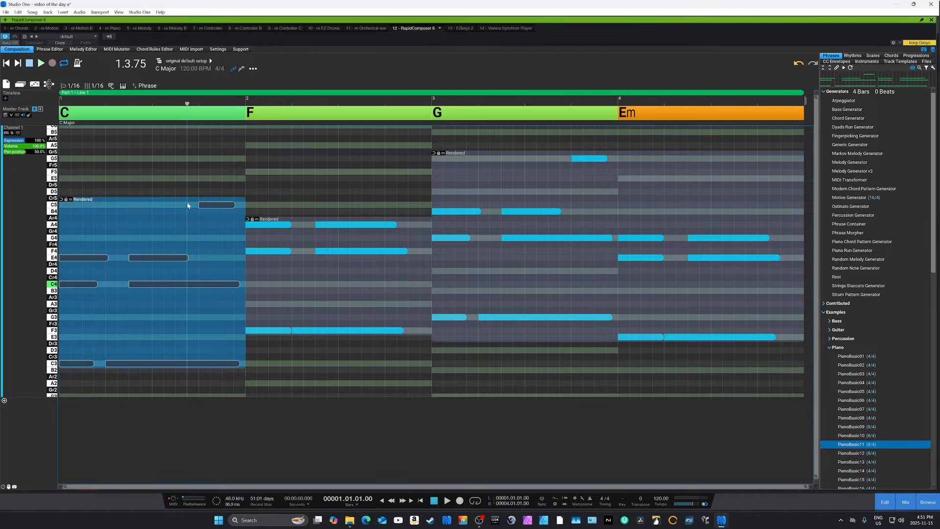
pyautogui.doubleClick(151, 224)
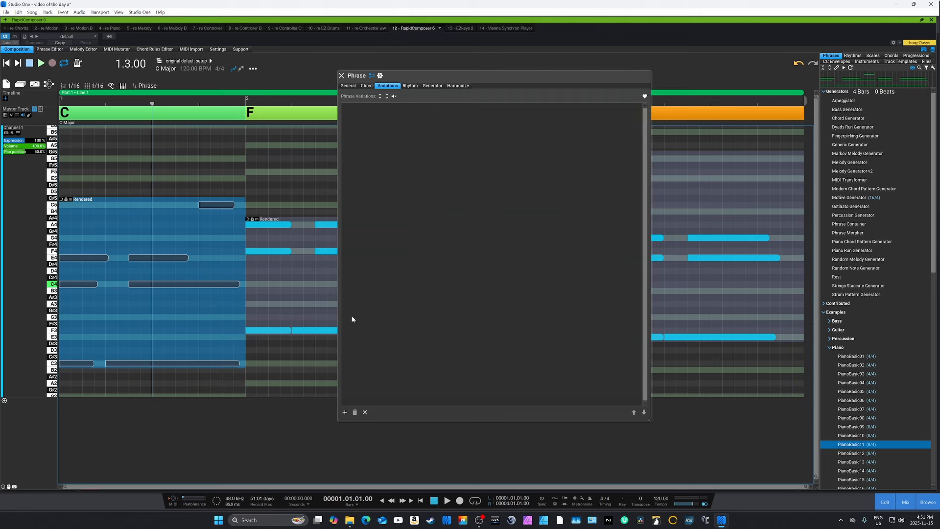
pyautogui.click(345, 412)
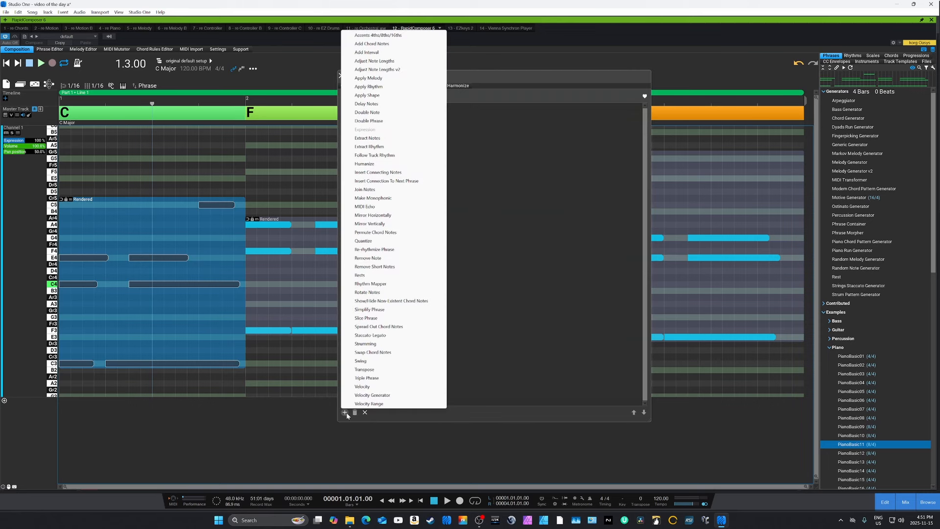
pyautogui.click(364, 79)
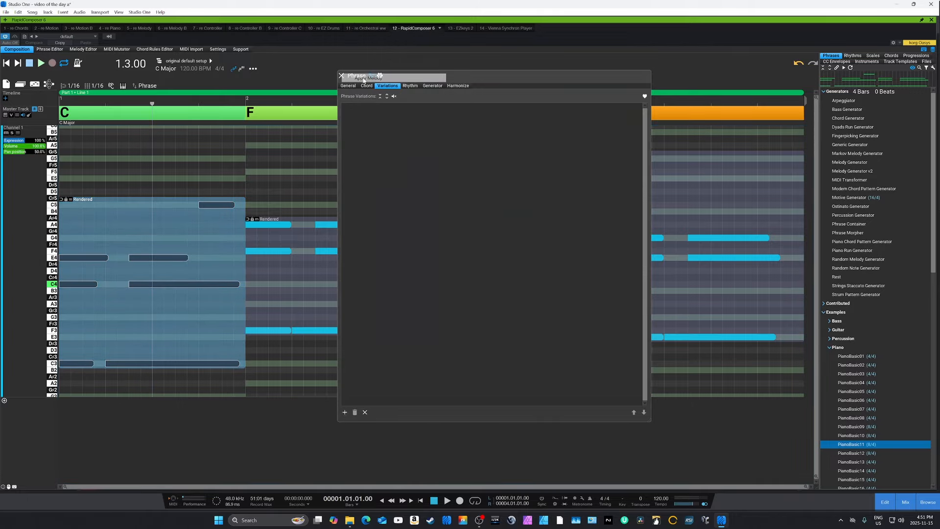
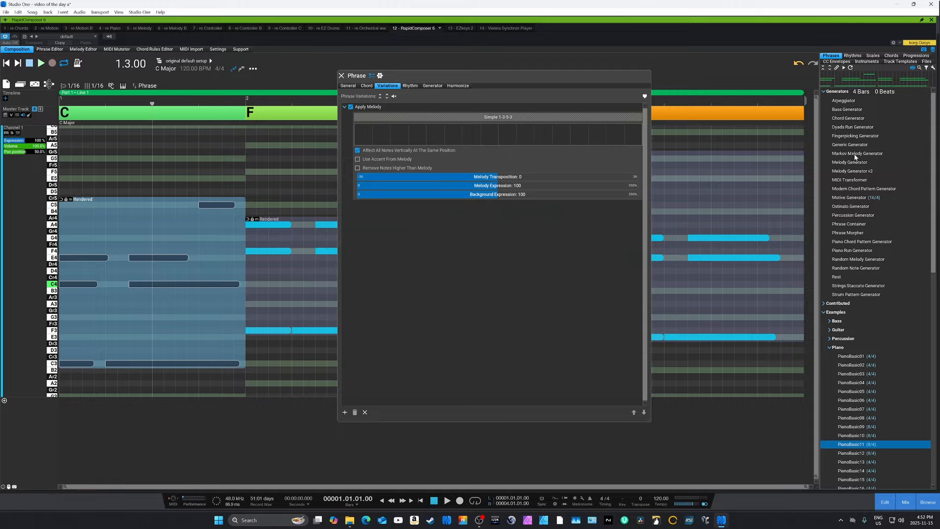
# Assign the Melody Generator phrase as the source melody of the Apply Melody variation.
pyautogui.click(846, 164)
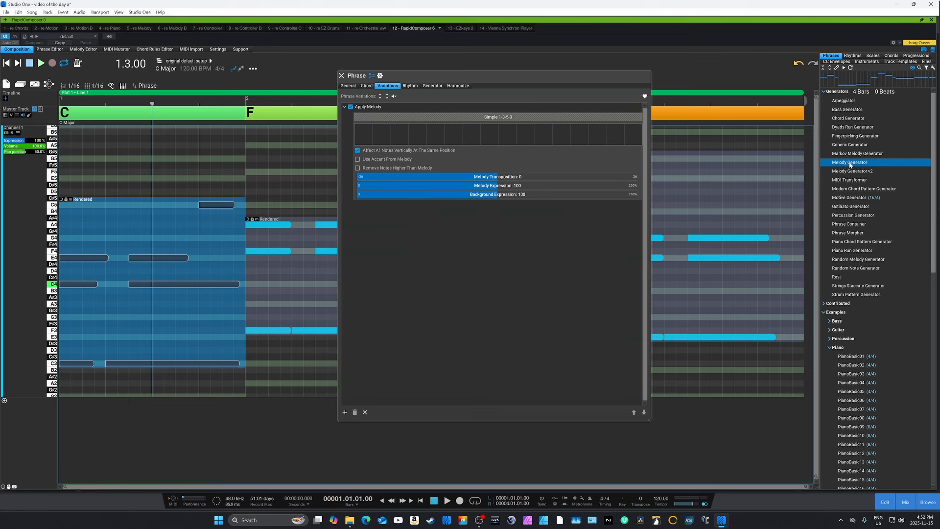
pyautogui.click(849, 164)
pyautogui.moveTo(845, 162); pyautogui.dragTo(546, 118)
pyautogui.moveTo(546, 117); pyautogui.dragTo(545, 119)
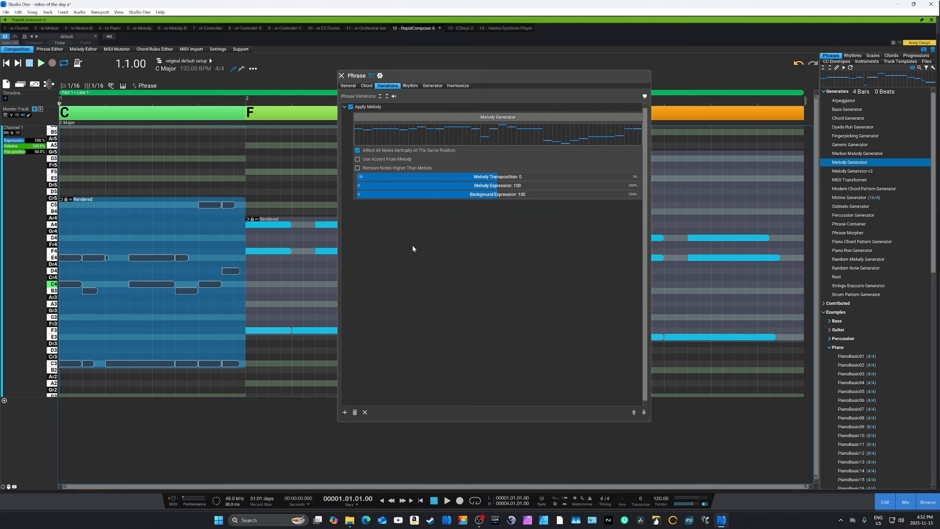
# Disable Affect All Notes Vertically At The Same Position and set Melody Transposition to 4.
pyautogui.click(358, 151)
pyautogui.moveTo(504, 179)
pyautogui.mouseDown()
pyautogui.moveTo(585, 179)
pyautogui.moveTo(519, 182)
pyautogui.mouseUp()
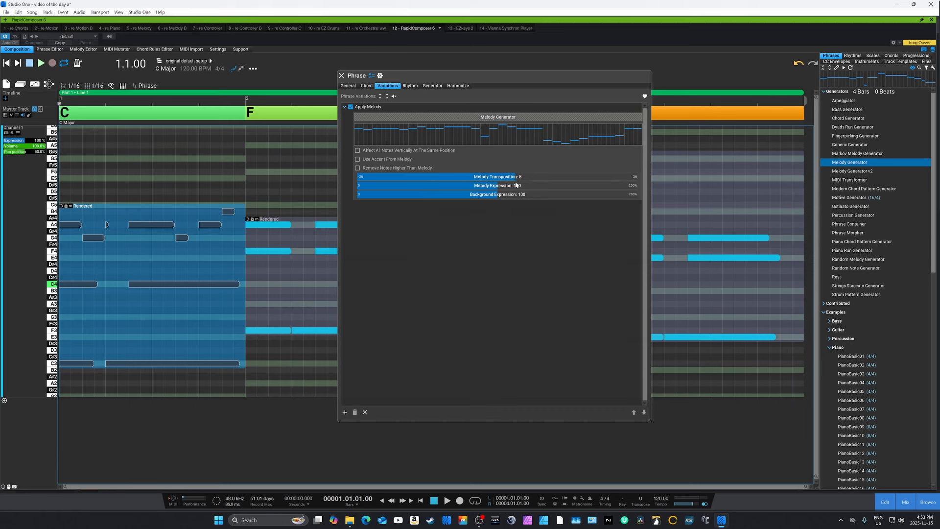
pyautogui.moveTo(515, 185); pyautogui.dragTo(515, 185)
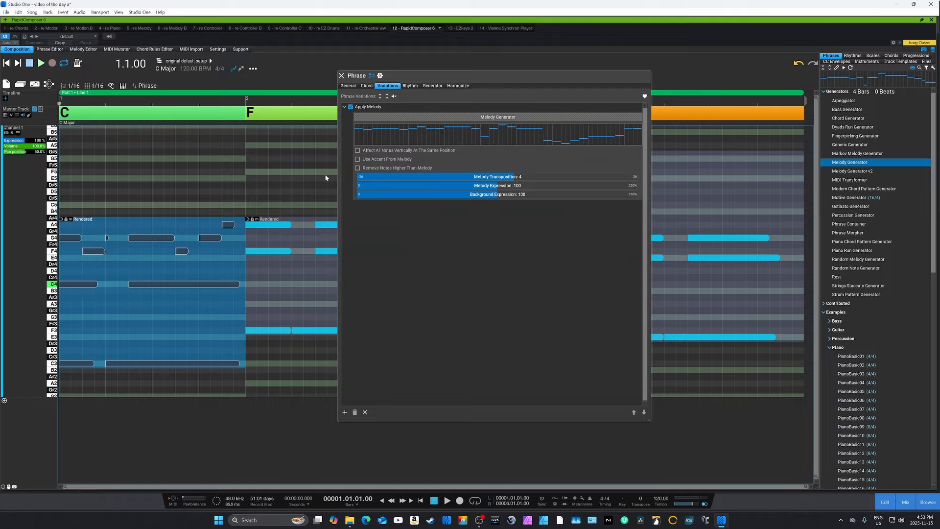
# Toggle Remove Notes Higher Than Melody on and off, and enable Use Accent From Melody.
pyautogui.click(358, 169)
pyautogui.click(358, 169)
pyautogui.click(358, 160)
pyautogui.moveTo(443, 76); pyautogui.dragTo(547, 84)
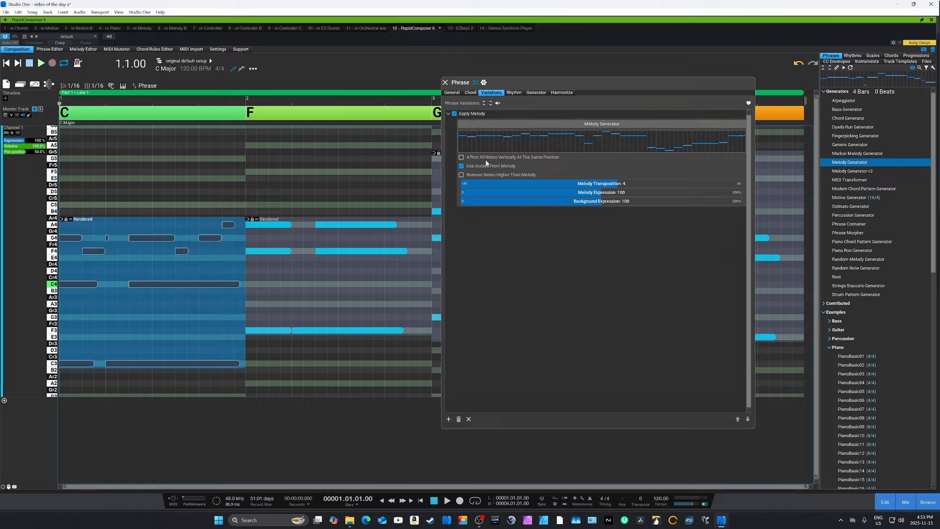
# Replace the Apply Melody source twice with freshly generated Melody Generator melodies and listen to the results.
pyautogui.press('space')
pyautogui.moveTo(844, 164); pyautogui.dragTo(690, 128)
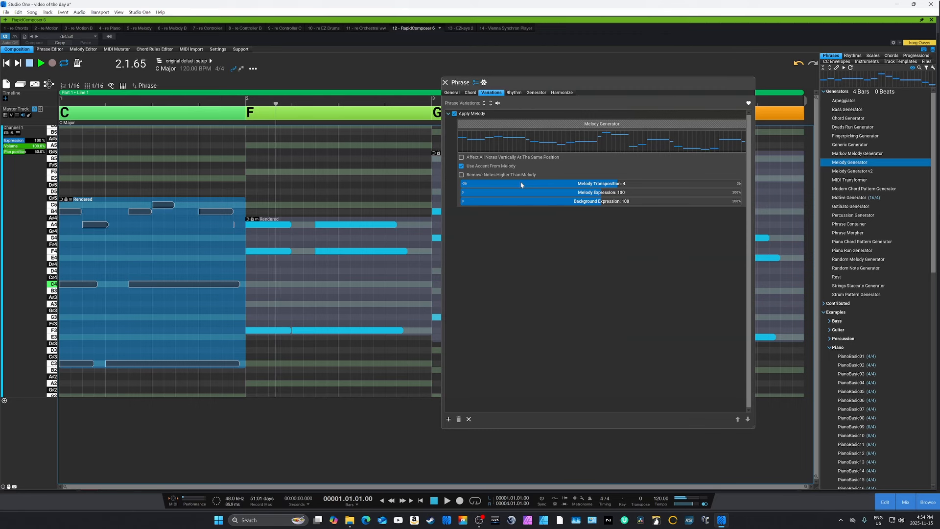
pyautogui.press('space')
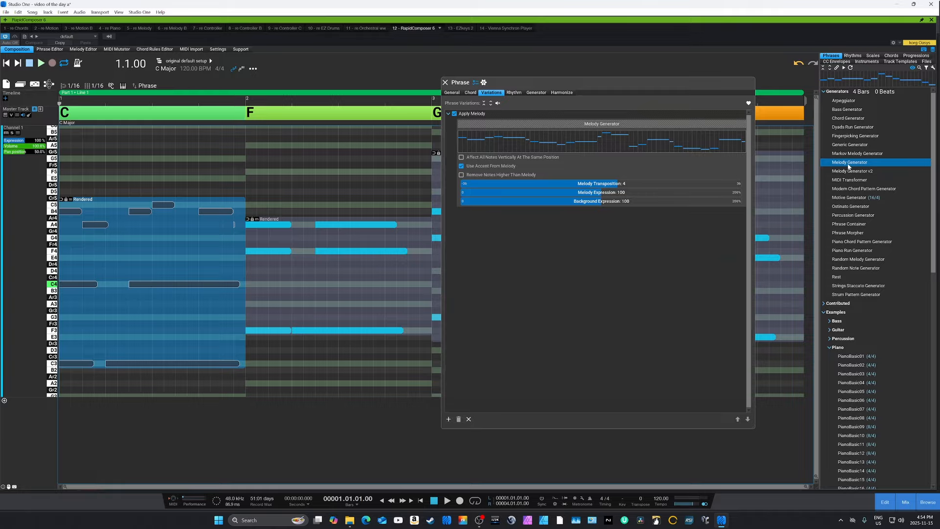
pyautogui.moveTo(851, 166)
pyautogui.mouseDown()
pyautogui.moveTo(703, 161)
pyautogui.moveTo(640, 126)
pyautogui.mouseUp()
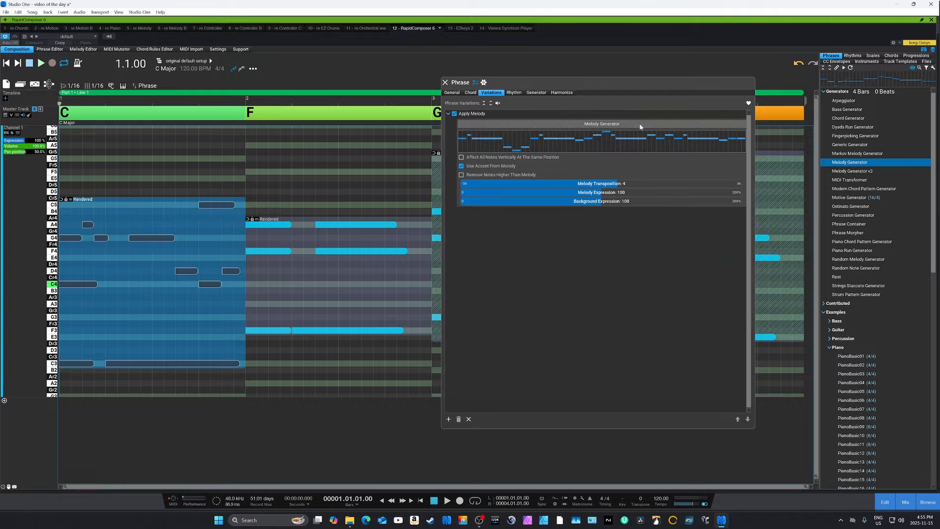
pyautogui.press('space')
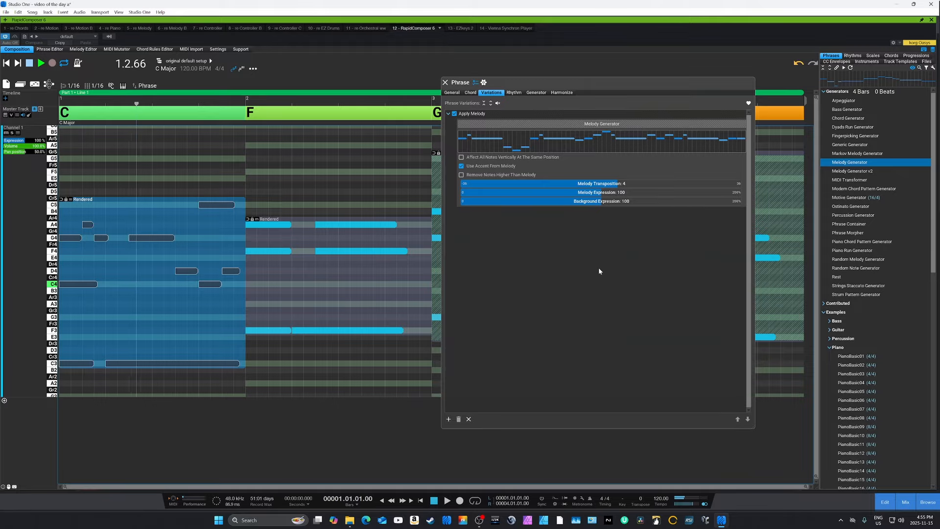
pyautogui.press('space')
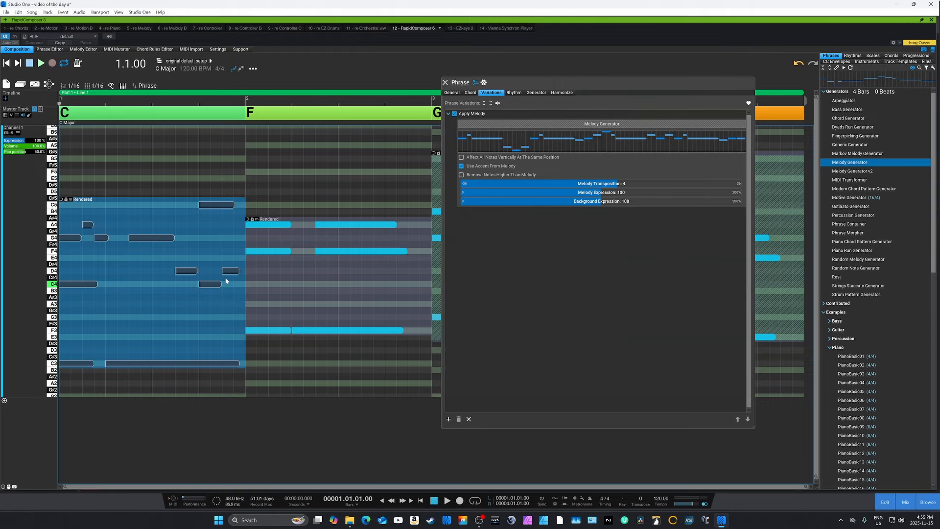
# Edit the C-bar notes: lengthen the short G4, raise A4 to C5, and move the two D4 notes to E4 and G3.
pyautogui.doubleClick(143, 294)
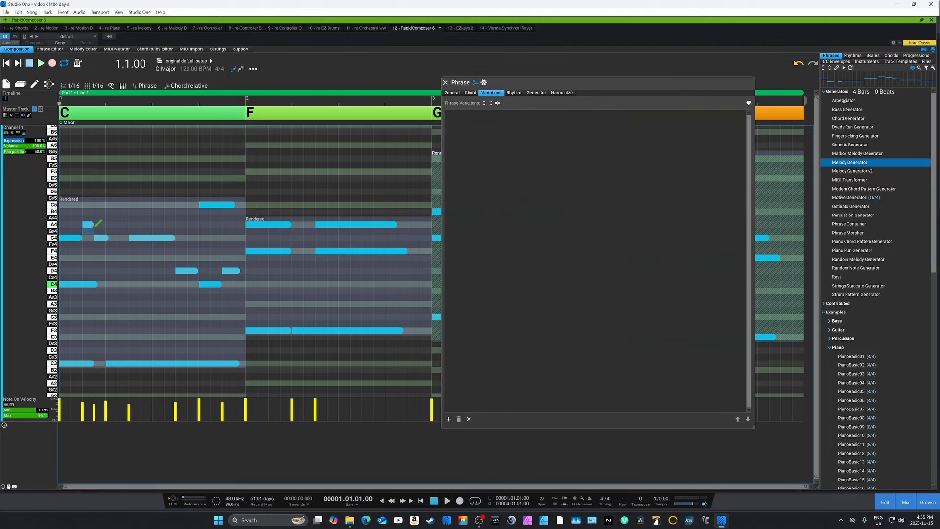
pyautogui.moveTo(106, 239); pyautogui.dragTo(123, 240)
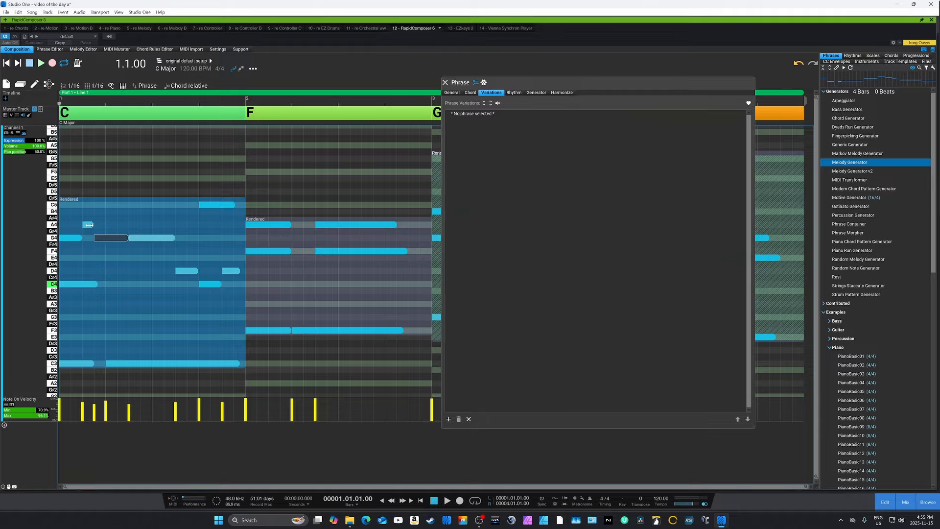
pyautogui.moveTo(88, 227); pyautogui.dragTo(88, 207)
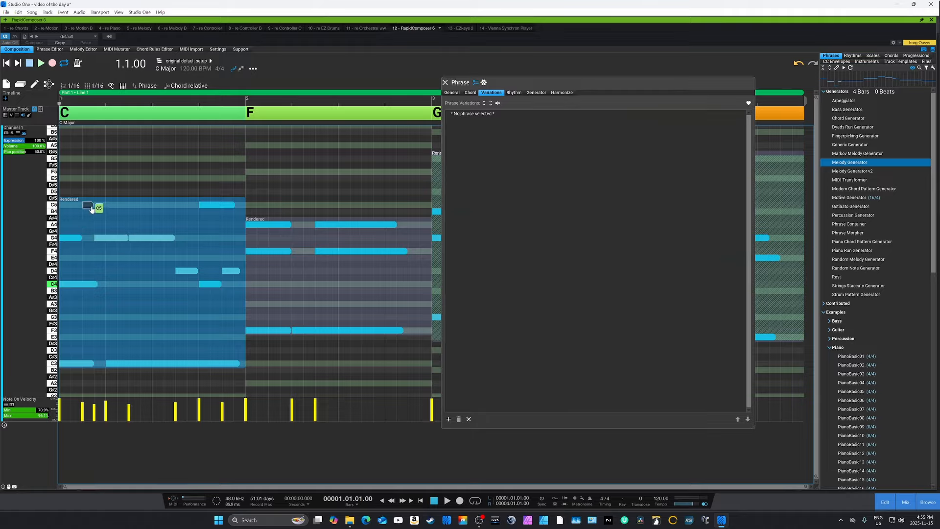
pyautogui.moveTo(190, 274)
pyautogui.mouseDown()
pyautogui.moveTo(190, 263)
pyautogui.moveTo(230, 273)
pyautogui.moveTo(229, 319)
pyautogui.mouseUp()
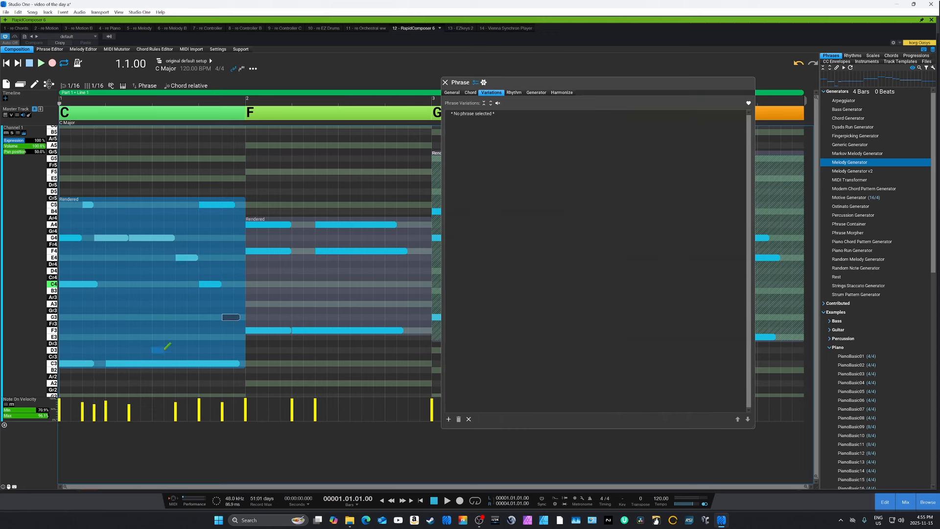
# Play the hand-edited C-bar phrase into the F chord several times.
pyautogui.press('space')
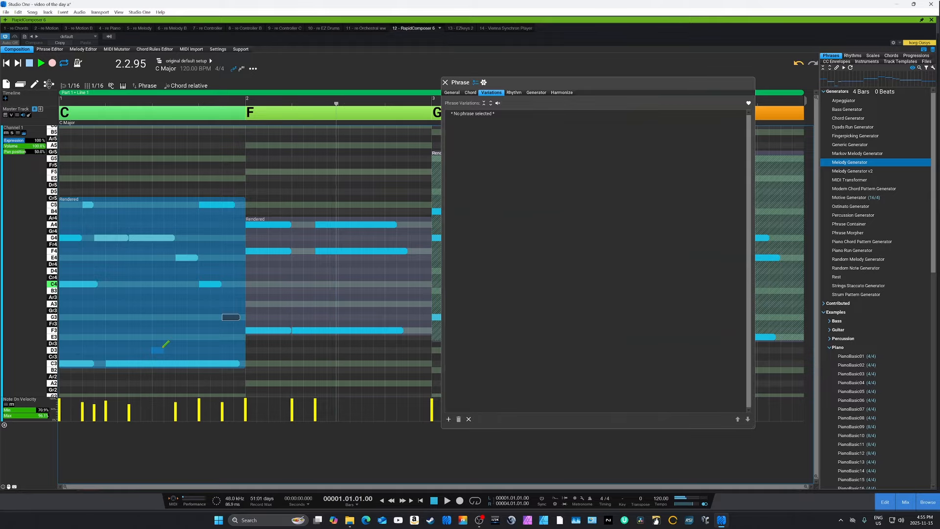
pyautogui.press('space')
pyautogui.press('space')
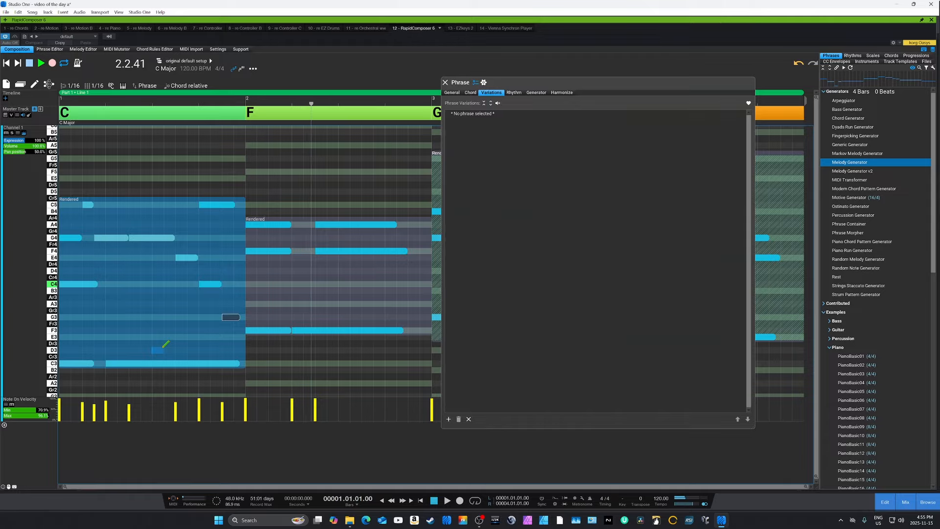
pyautogui.press('space')
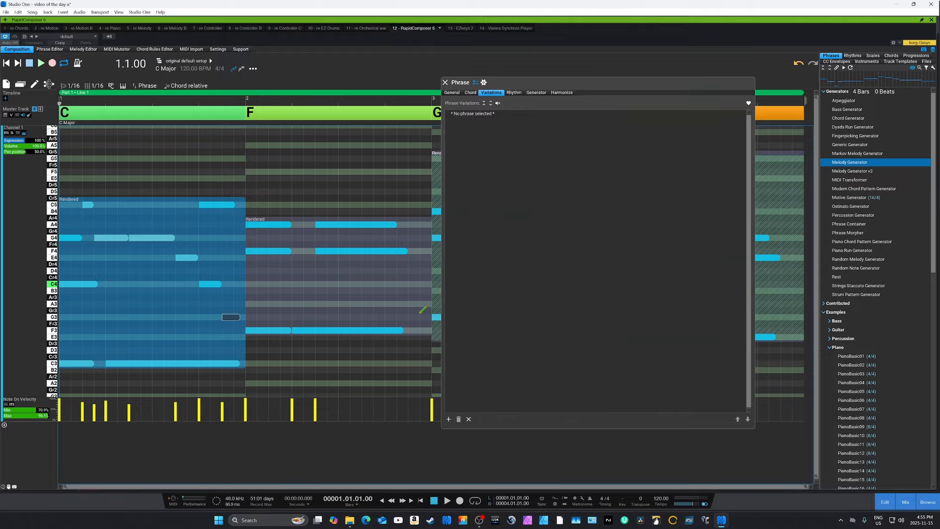
pyautogui.press('space')
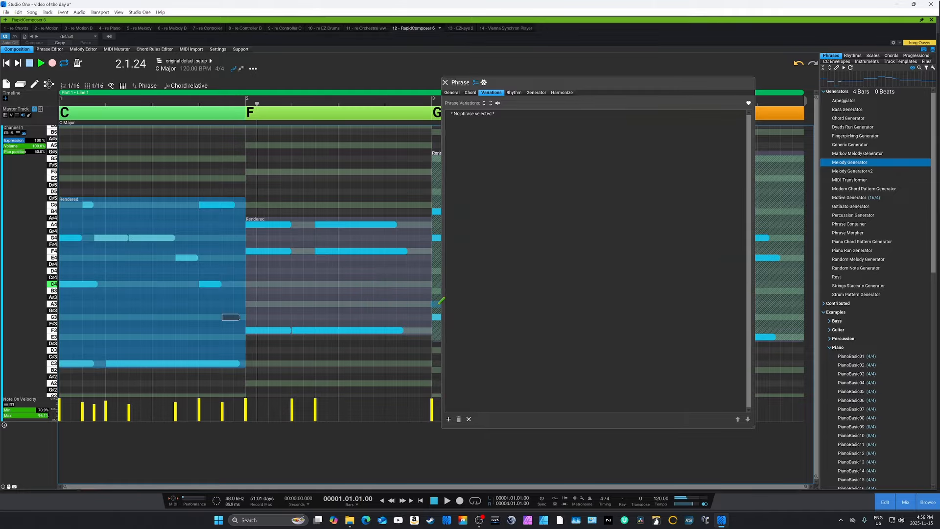
pyautogui.press('space')
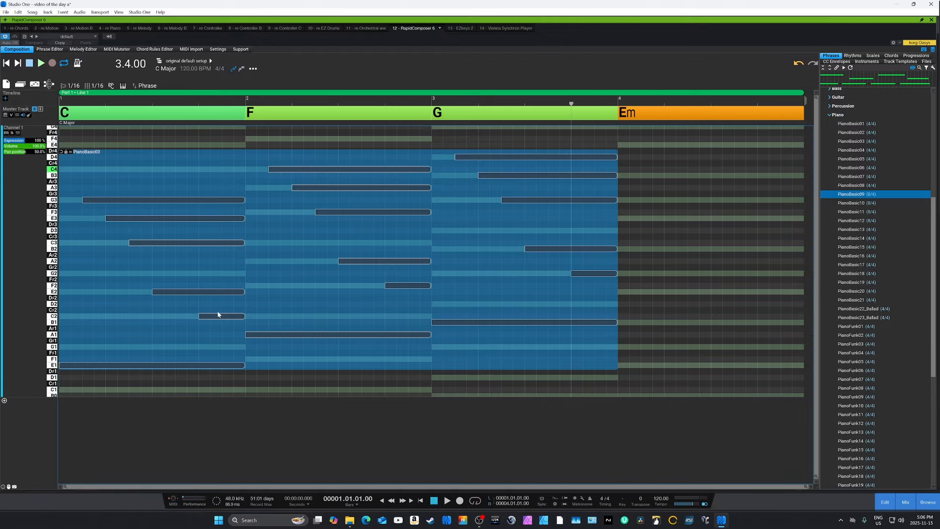
# Play the three-bar PianoBasic03 phrase and raise it so that its lowest note is C2.
pyautogui.press('space')
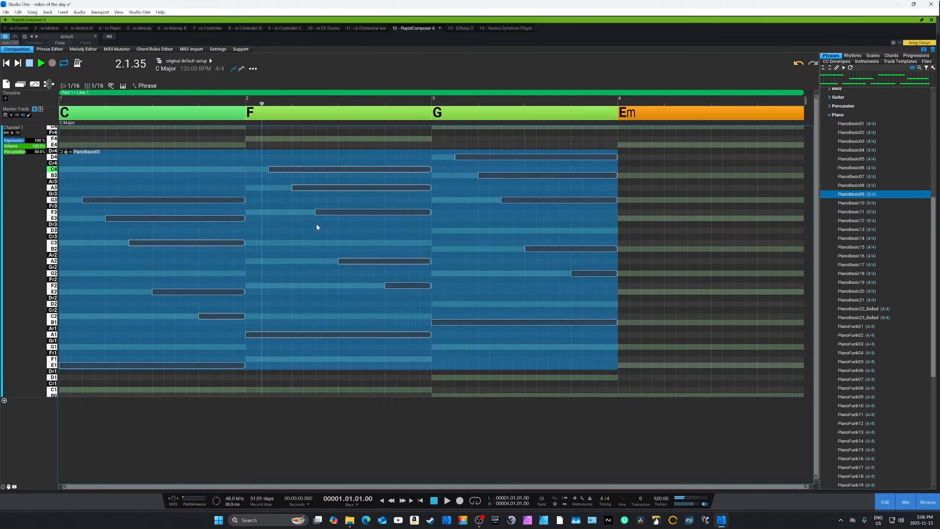
pyautogui.press('space')
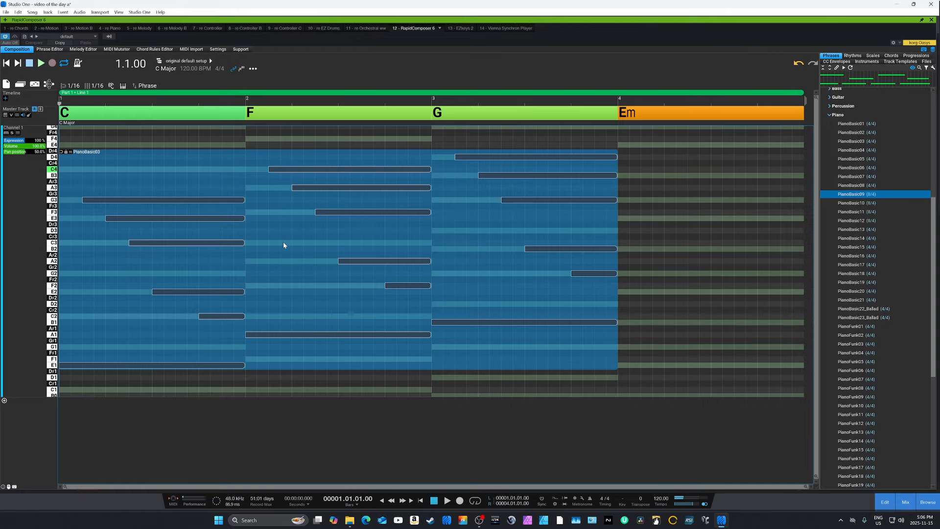
pyautogui.moveTo(284, 243); pyautogui.dragTo(282, 216)
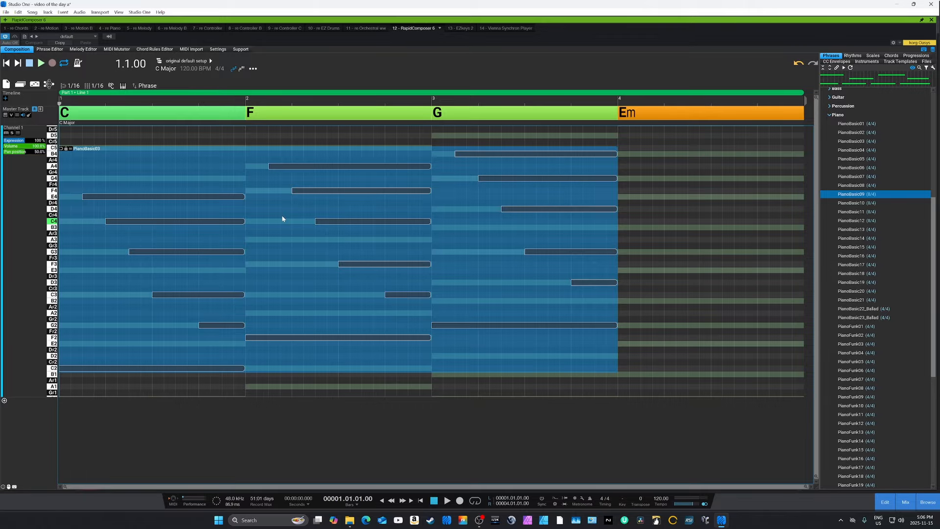
pyautogui.press('space')
# Split the PianoBasic03 phrase at the start of bar 2 and add an Apply Shape variation to the C-bar phrase.
pyautogui.click(243, 214)
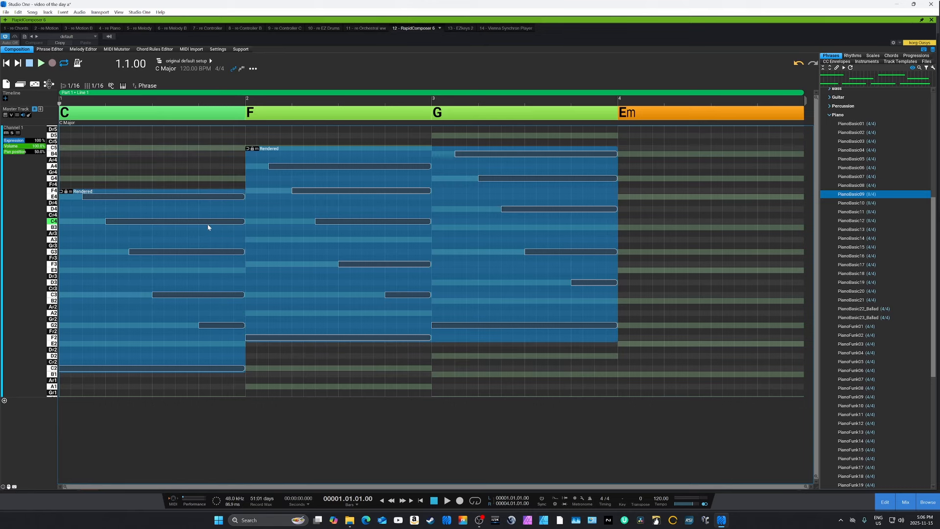
pyautogui.click(200, 175)
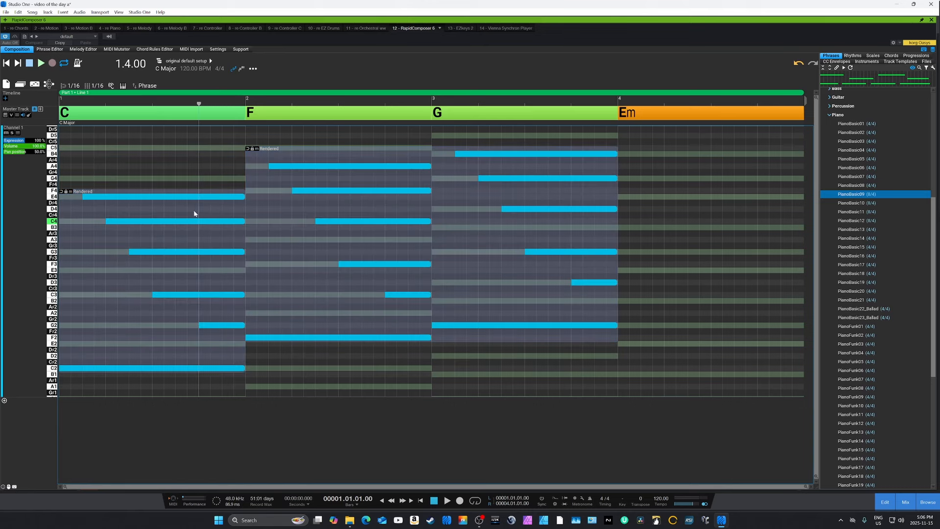
pyautogui.doubleClick(175, 243)
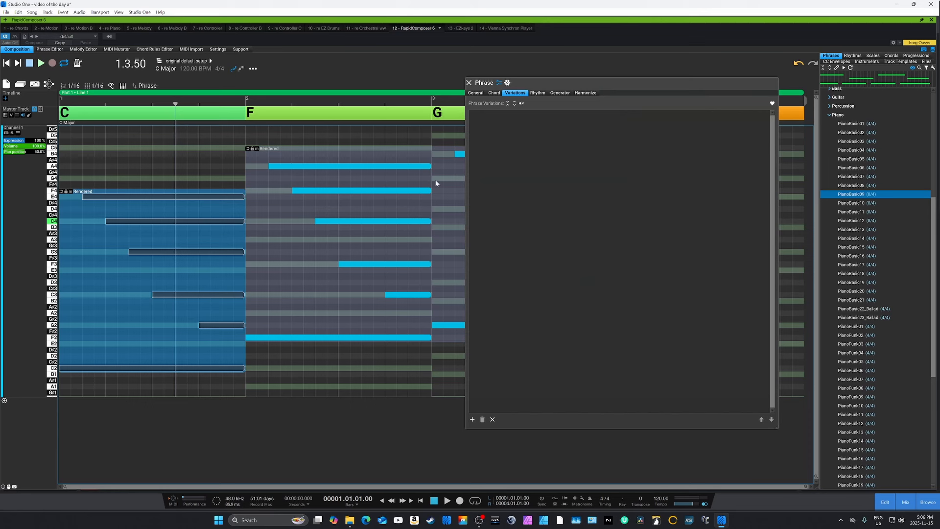
pyautogui.click(472, 419)
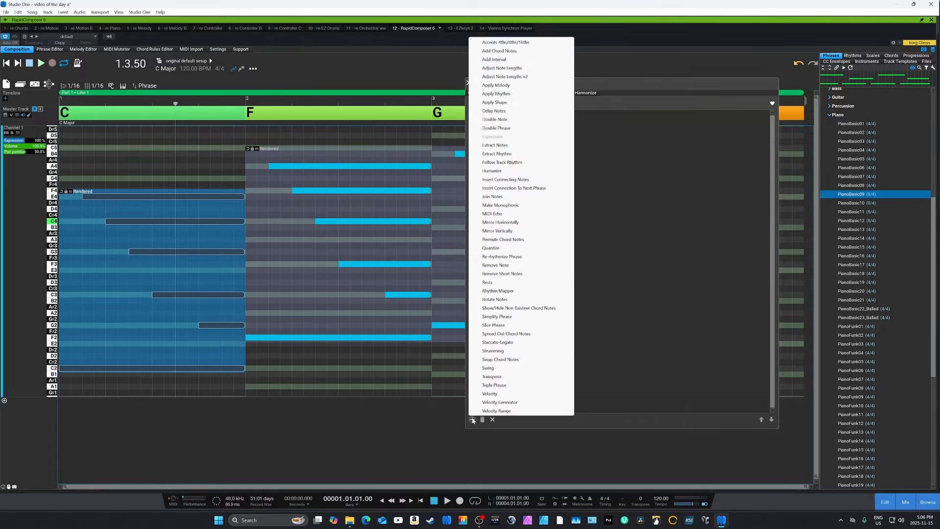
pyautogui.click(496, 103)
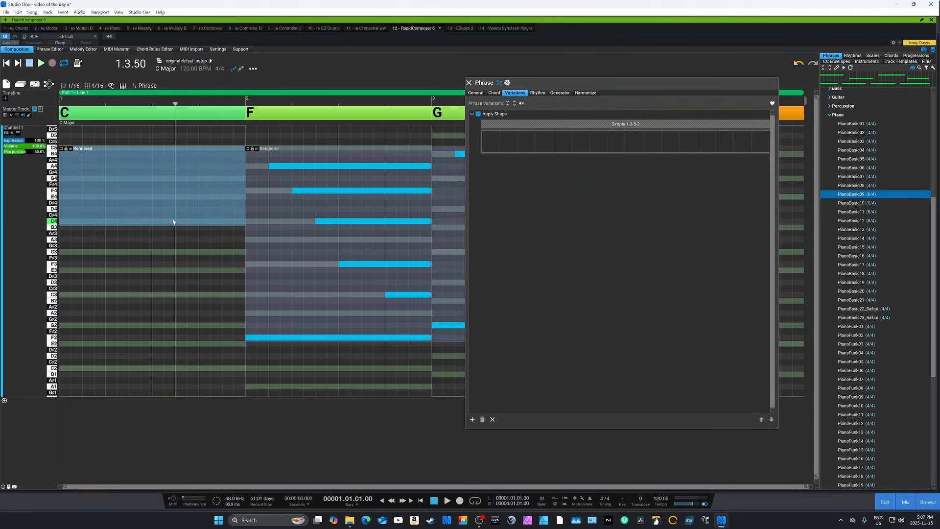
# Look through the piano and synth example phrases in the phrase library.
pyautogui.scroll(3, 172, 221)
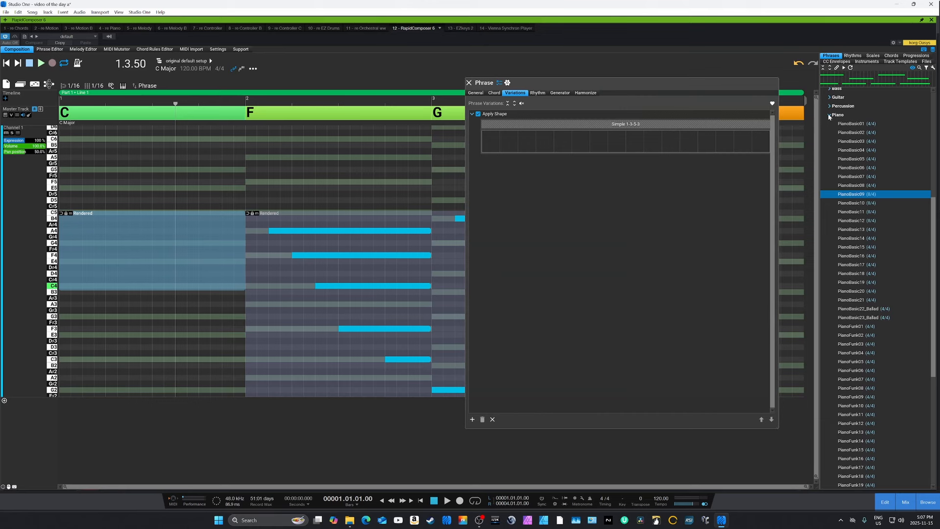
pyautogui.scroll(-1, 864, 285)
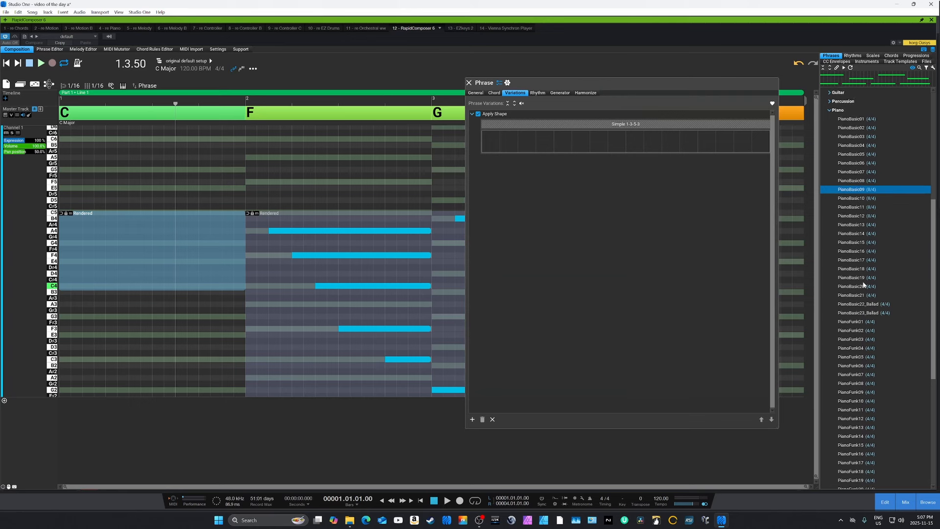
pyautogui.scroll(-9, 864, 284)
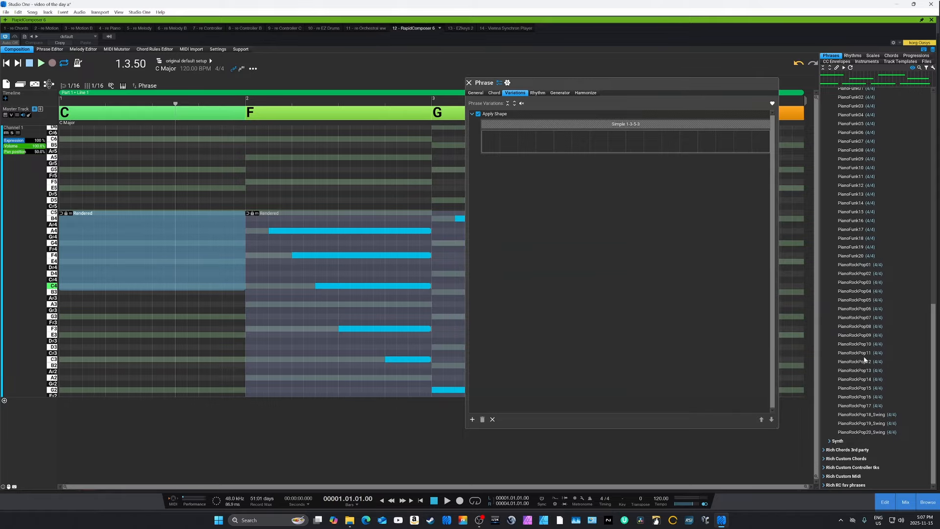
pyautogui.click(830, 441)
pyautogui.scroll(-2, 860, 427)
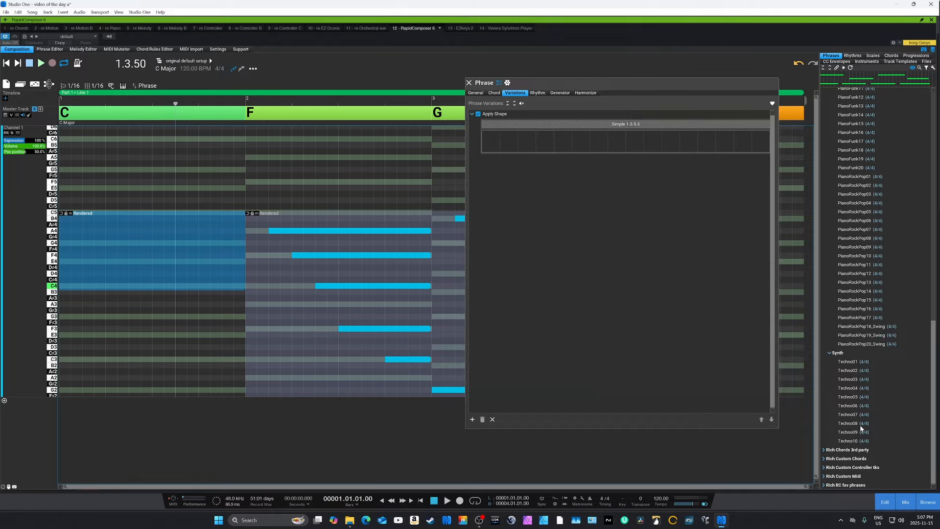
pyautogui.scroll(6, 861, 428)
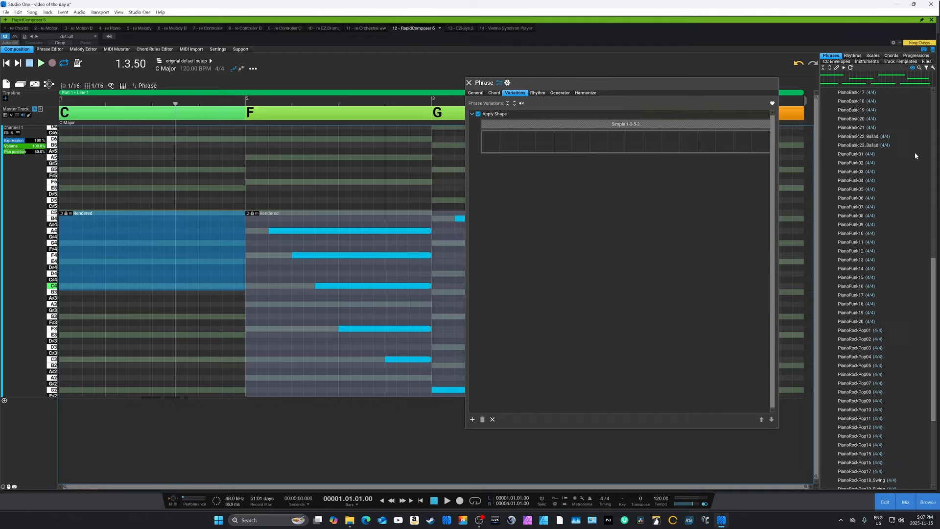
# Collapse the phrase library to its main folders, expand Generators, and assign Arpeggiator as the shape of the Apply Shape variation.
pyautogui.click(823, 68)
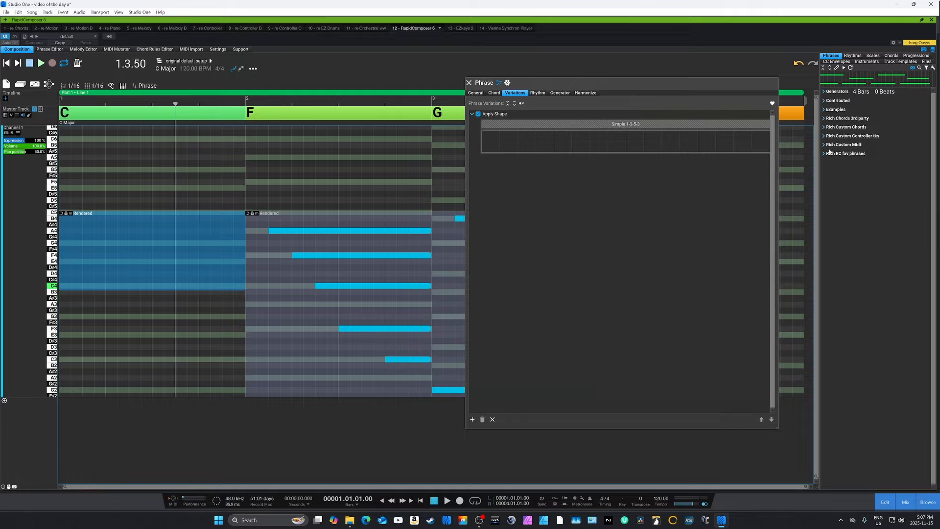
pyautogui.click(824, 92)
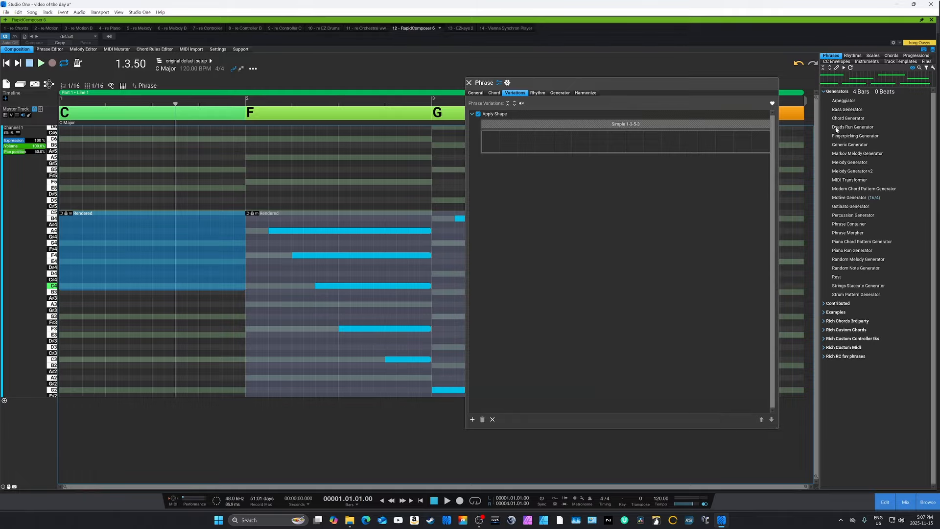
pyautogui.click(830, 69)
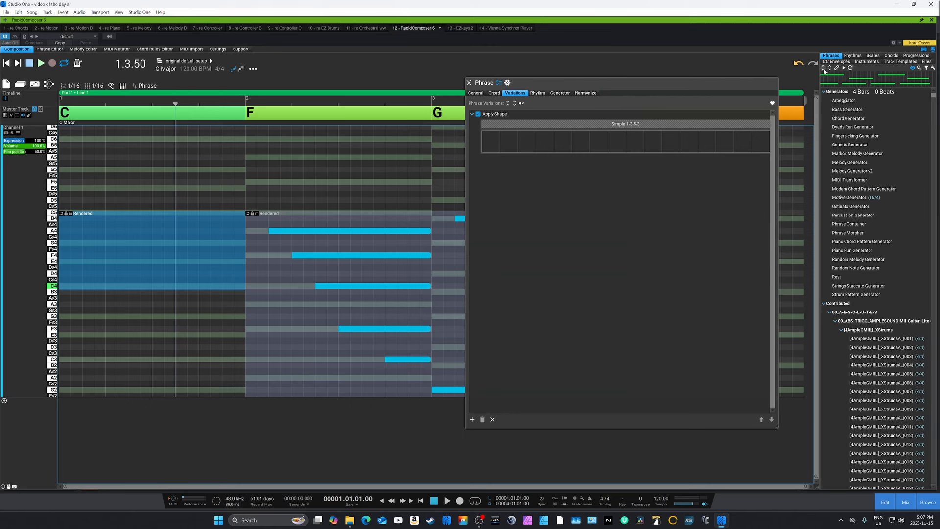
pyautogui.click(823, 69)
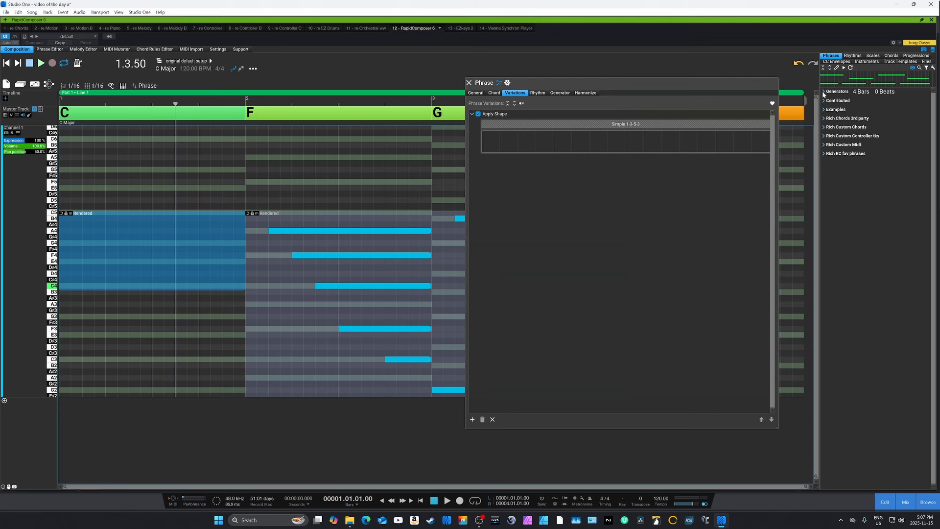
pyautogui.click(824, 92)
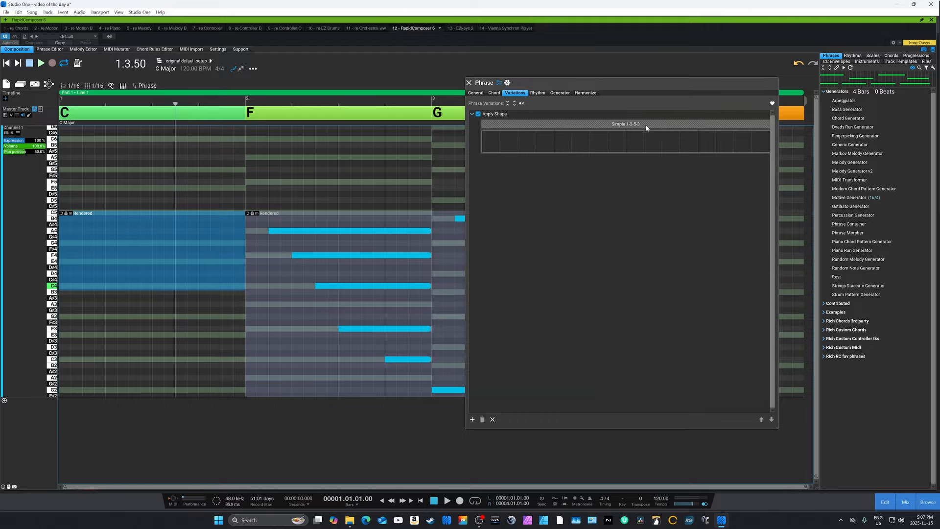
pyautogui.click(840, 101)
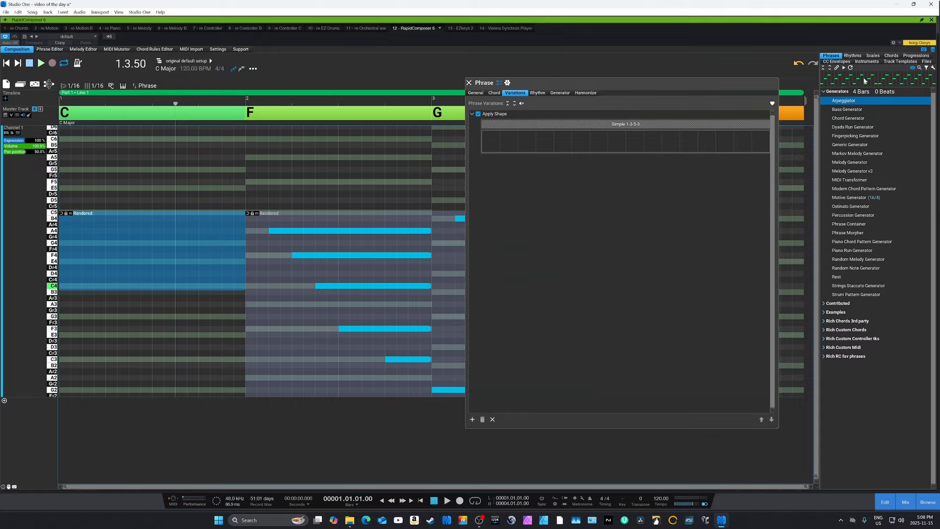
pyautogui.moveTo(828, 101); pyautogui.dragTo(672, 122)
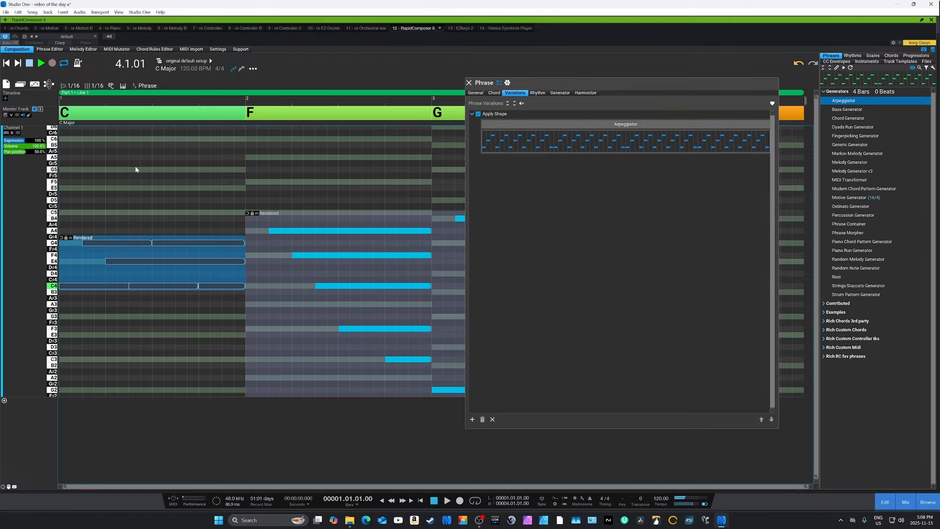
# Move the Phrase window clear of the second and third bars and play the arpeggiated C-bar phrase with the bars that follow.
pyautogui.press('space')
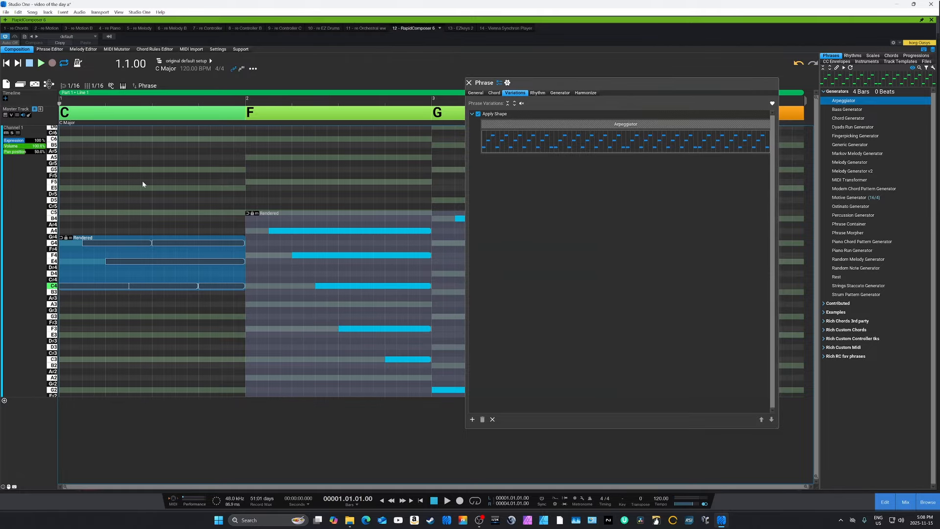
pyautogui.scroll(-3, 159, 208)
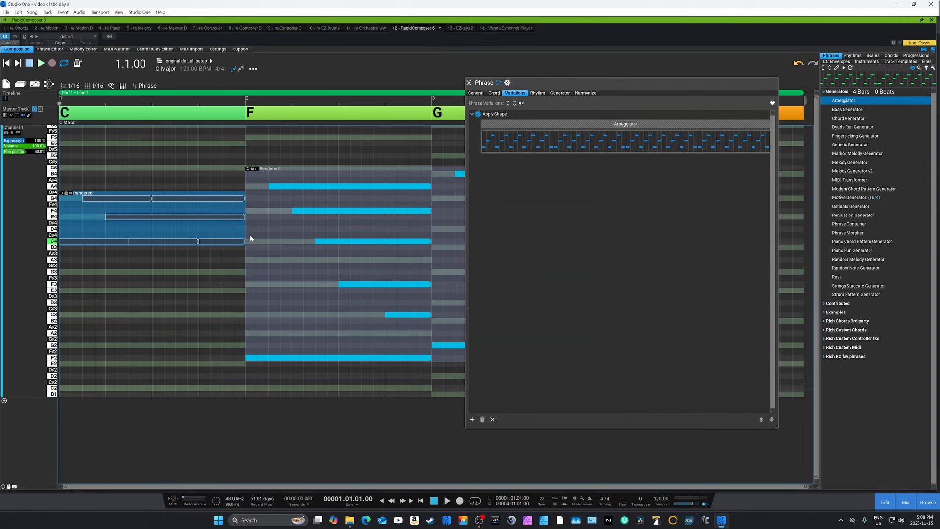
pyautogui.moveTo(553, 88); pyautogui.dragTo(657, 101)
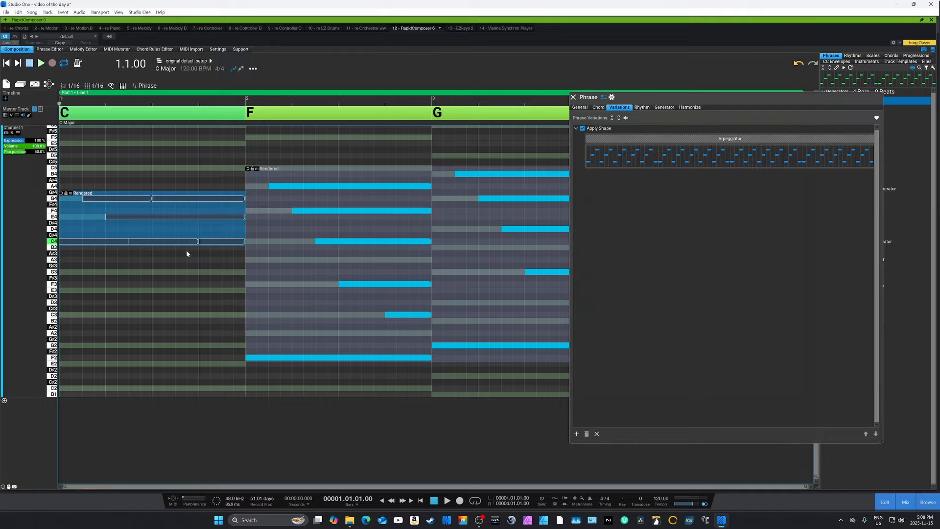
pyautogui.press('space')
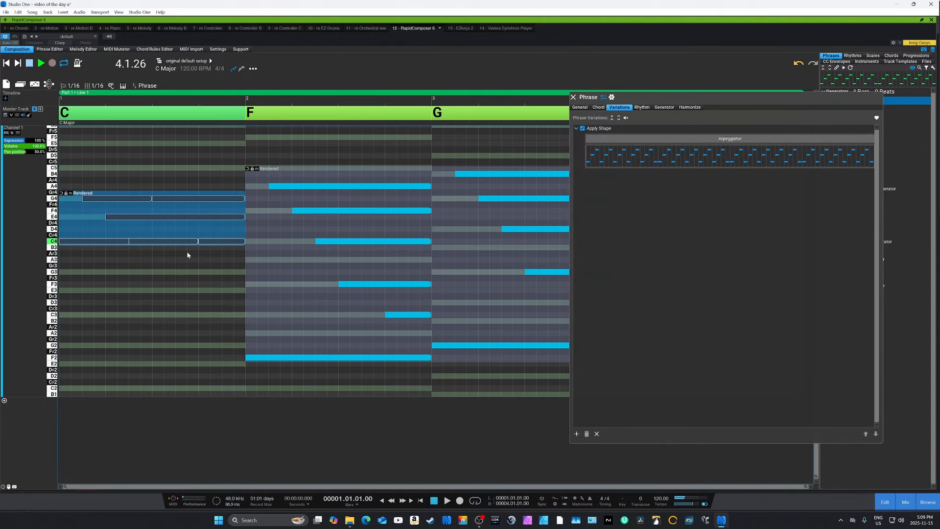
pyautogui.press('space')
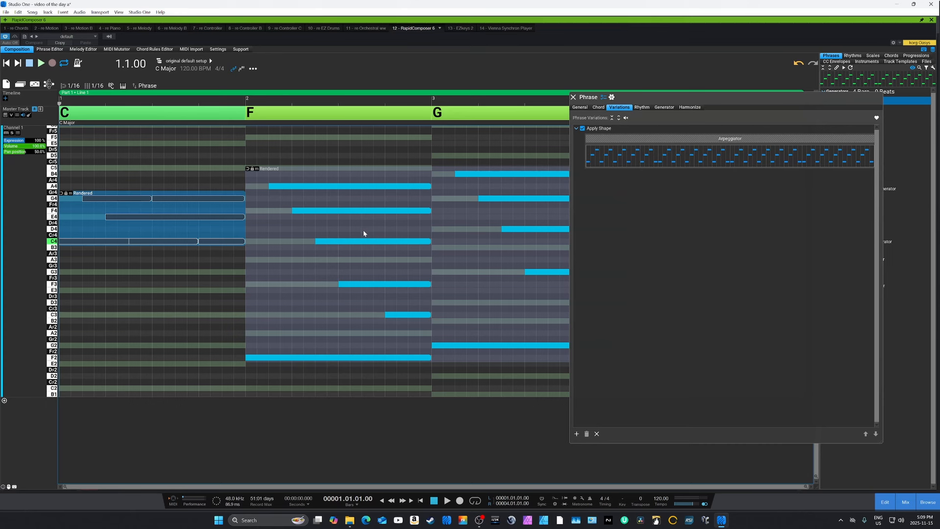
# Compare the C-bar phrase with the phrase over F and G by selecting each, and play the progression again.
pyautogui.click(445, 239)
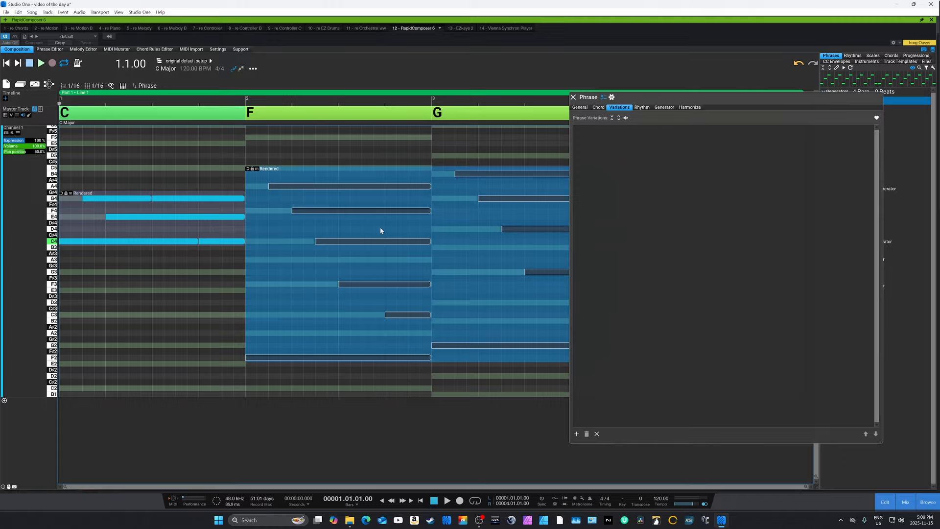
pyautogui.click(174, 225)
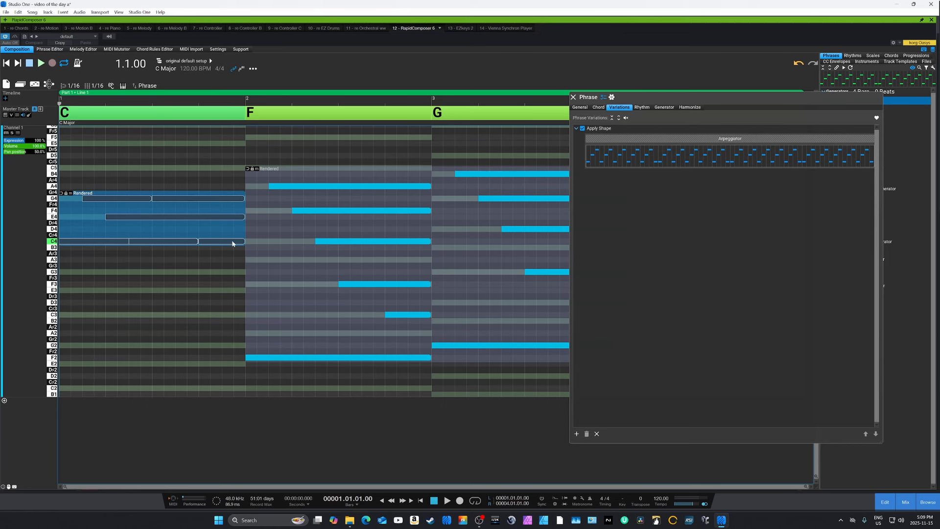
pyautogui.click(388, 213)
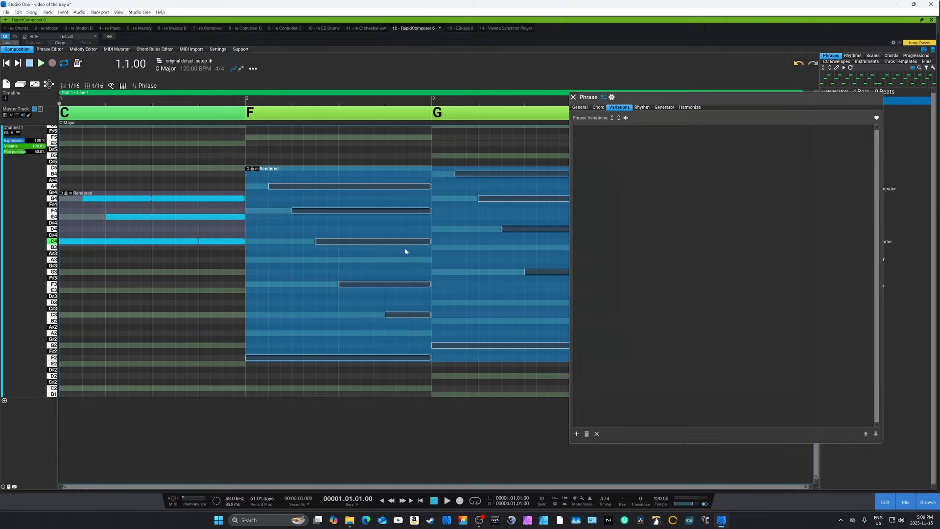
pyautogui.press('space')
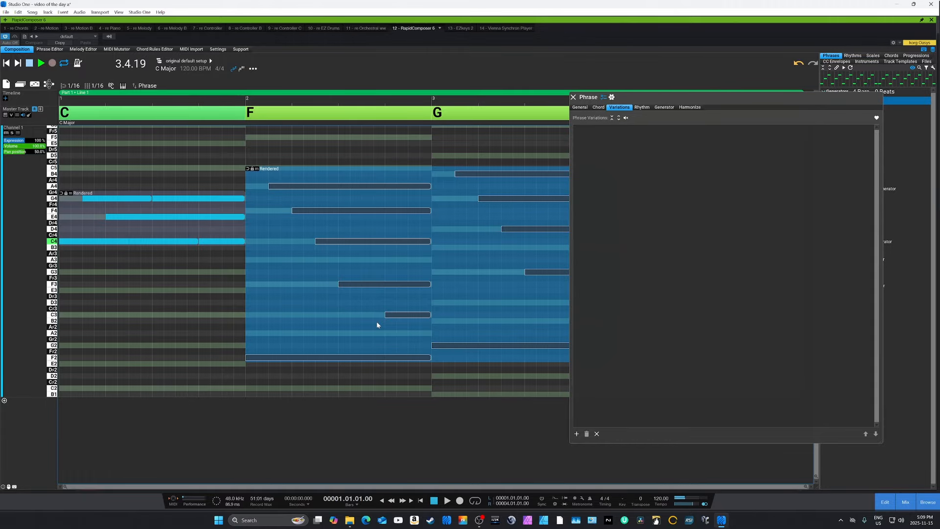
pyautogui.press('space')
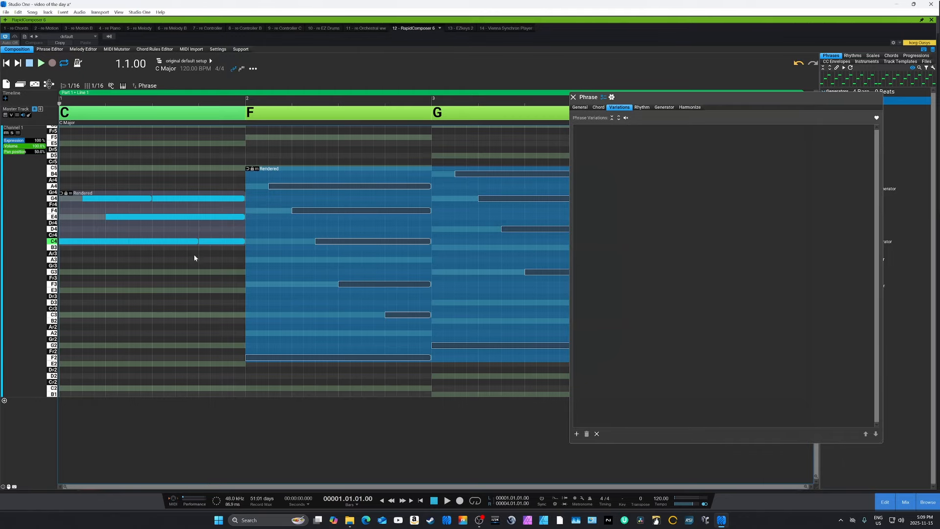
# Try the C-bar phrase one octave higher, with C5 as its lowest note, play it, and move the phrase back down.
pyautogui.moveTo(154, 223); pyautogui.dragTo(150, 174)
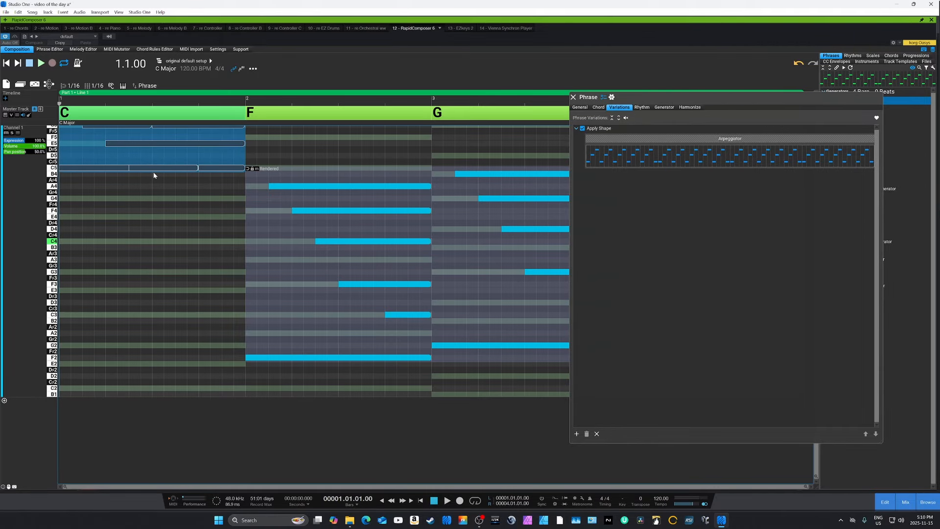
pyautogui.press('space')
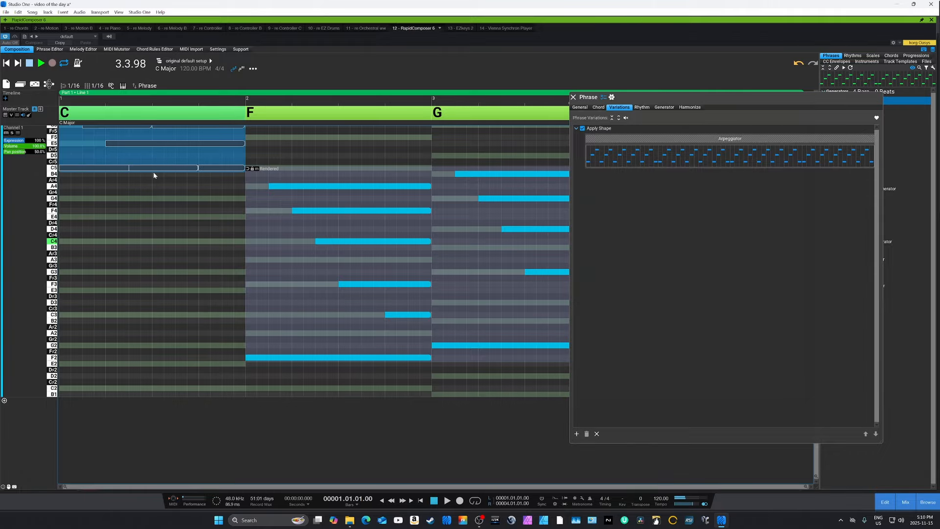
pyautogui.moveTo(170, 161); pyautogui.dragTo(174, 237)
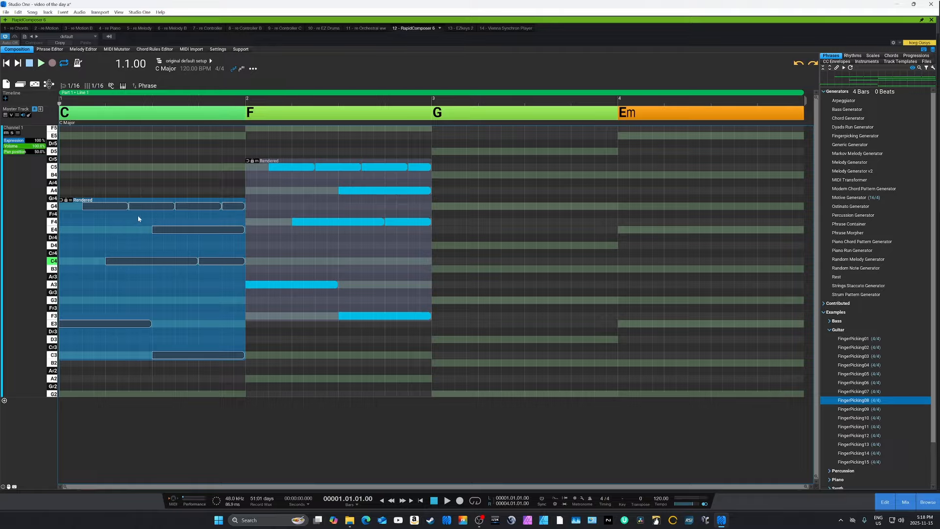
# Play the finger-picking phrases over C and F, and add a Delay Notes variation with a delay of -3 to the C-bar phrase.
pyautogui.press('space')
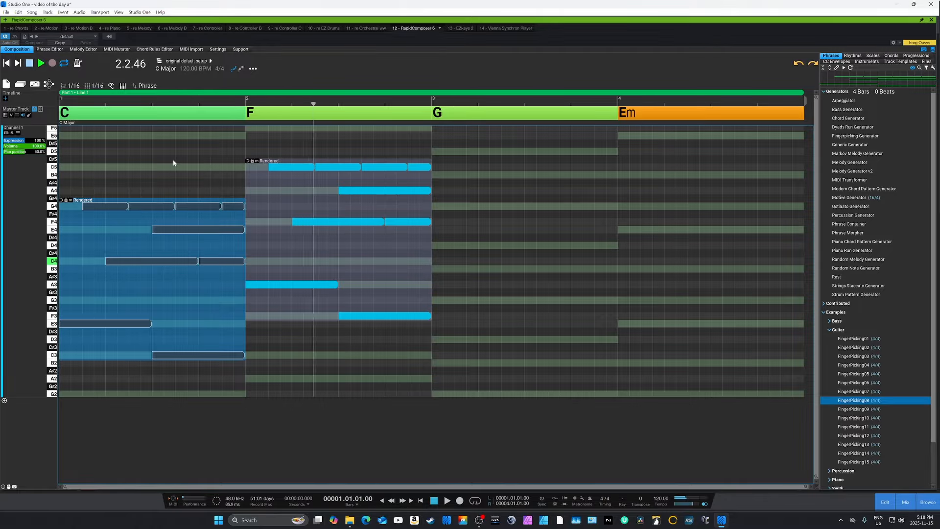
pyautogui.doubleClick(121, 236)
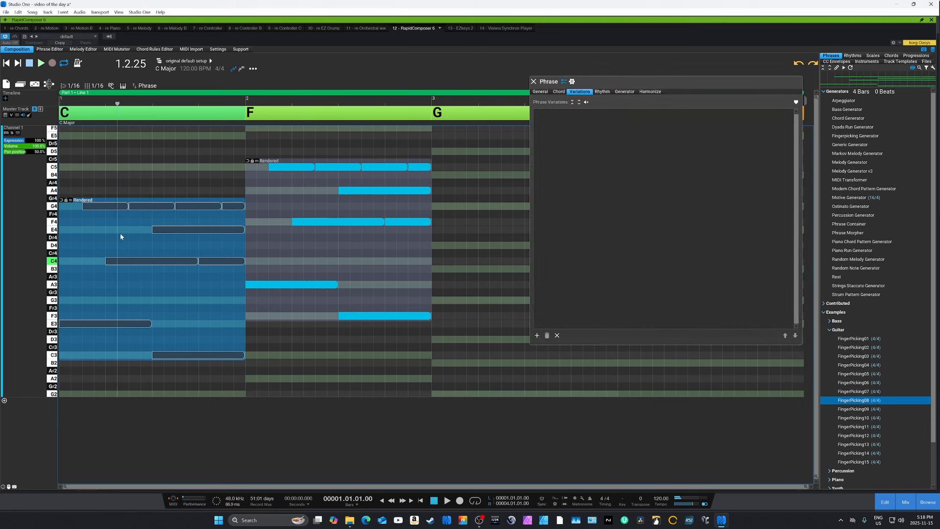
pyautogui.click(536, 336)
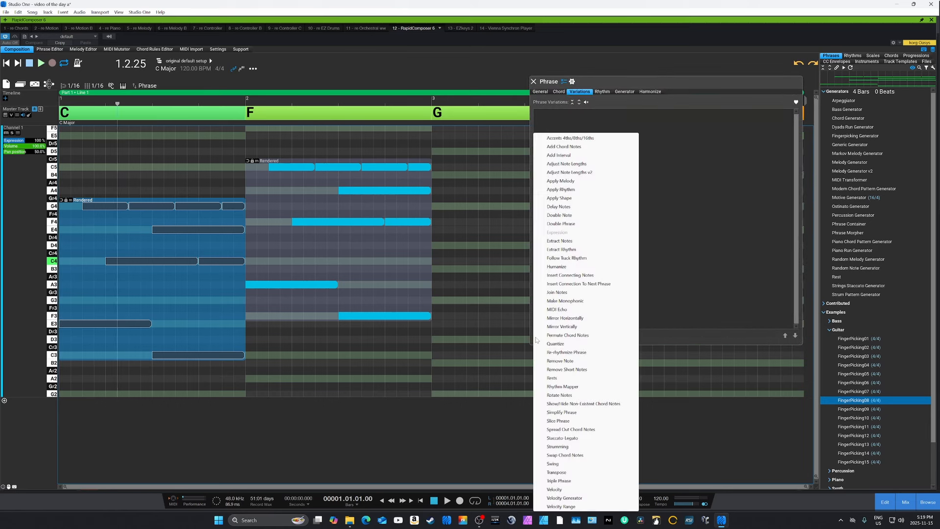
pyautogui.click(565, 208)
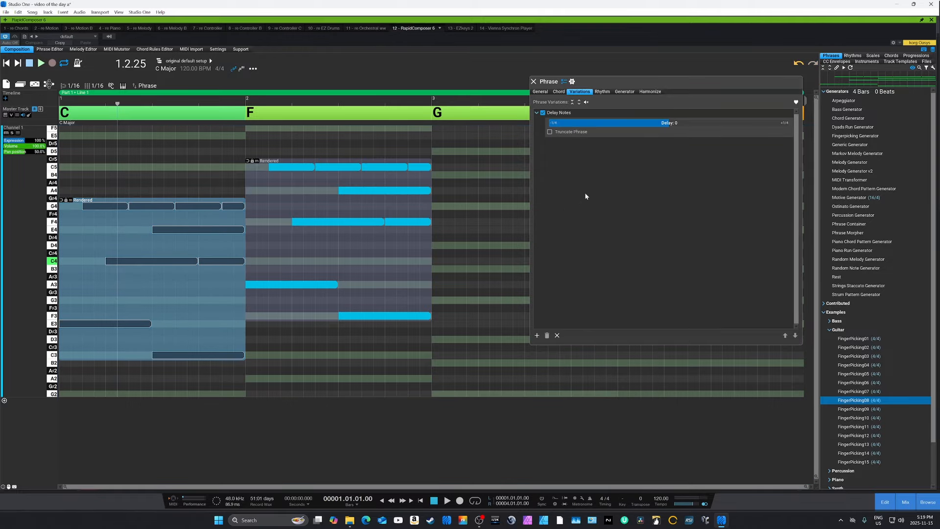
pyautogui.moveTo(669, 125)
pyautogui.mouseDown()
pyautogui.moveTo(637, 122)
pyautogui.moveTo(690, 123)
pyautogui.moveTo(626, 123)
pyautogui.moveTo(666, 125)
pyautogui.mouseUp()
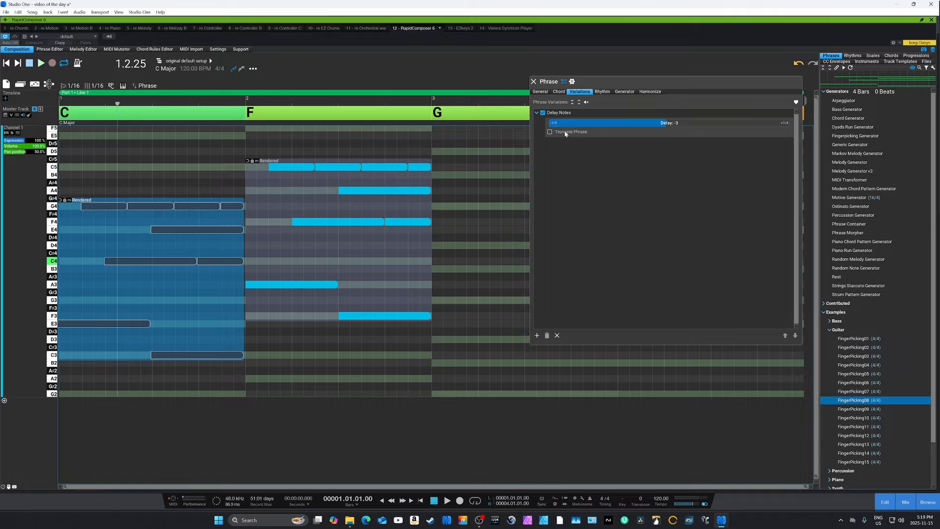
# Replace the Delay Notes variation on the C-bar phrase with a Double Note variation.
pyautogui.click(558, 114)
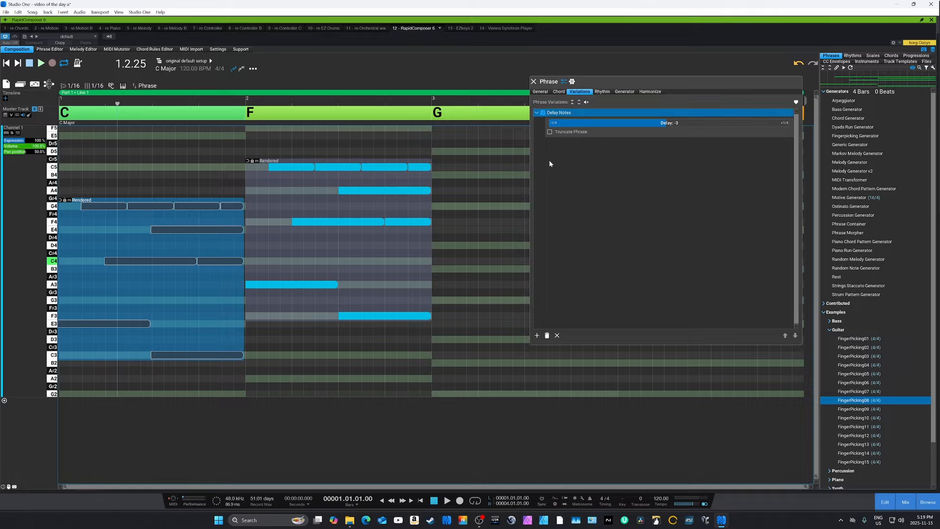
pyautogui.click(547, 336)
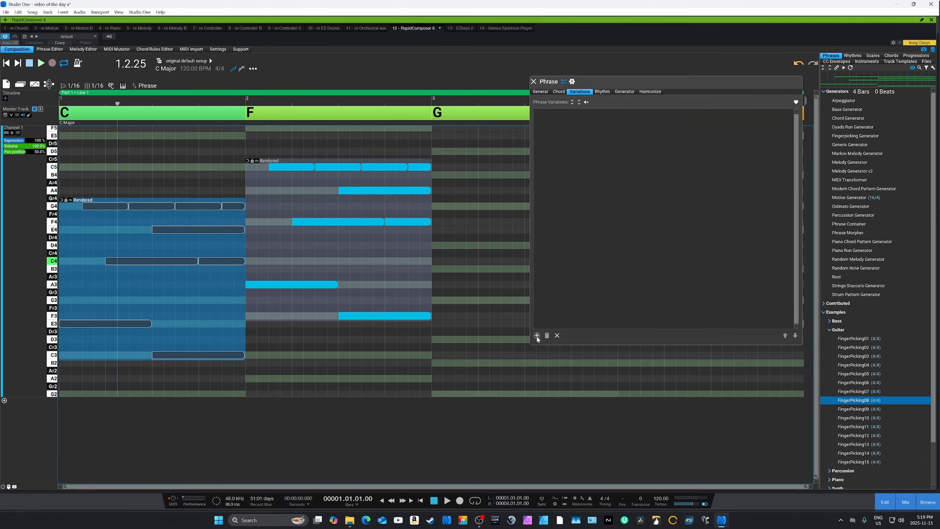
pyautogui.click(537, 335)
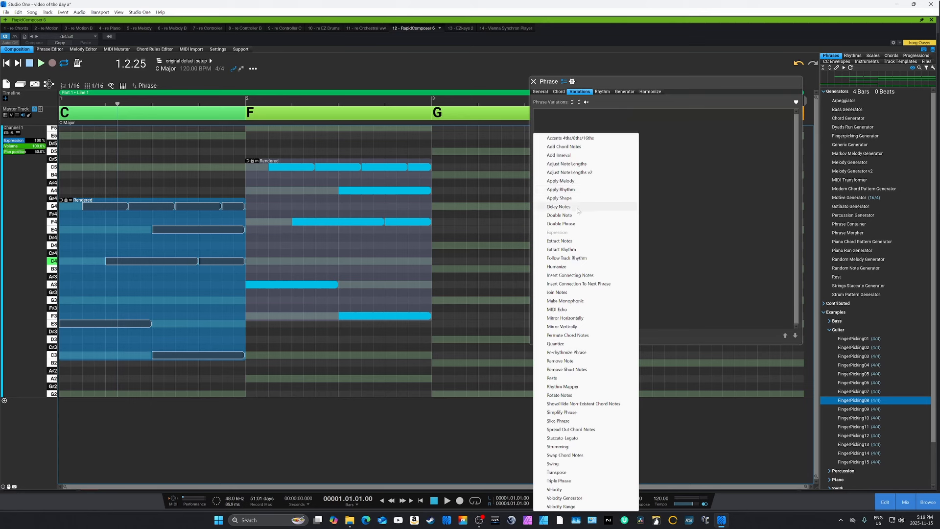
pyautogui.click(559, 215)
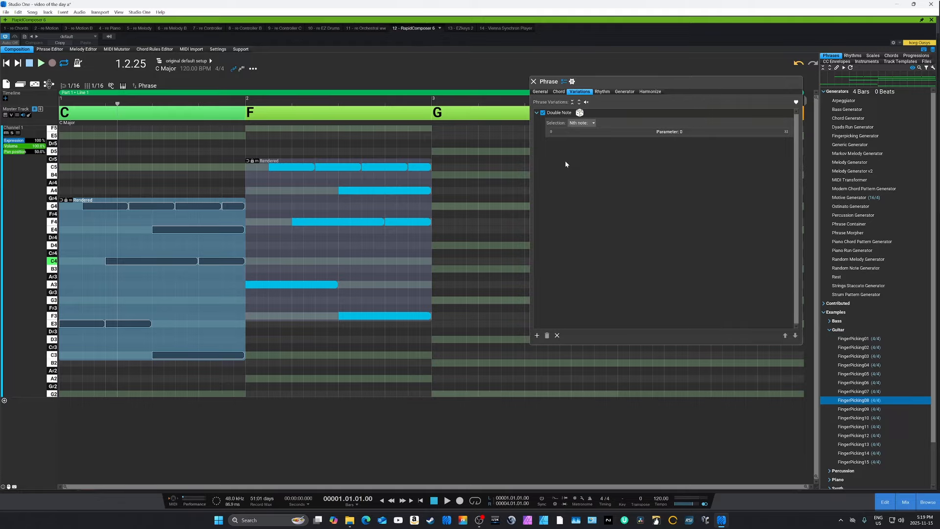
# Set the Double Note selection to Odd beats and play the phrases over C and F.
pyautogui.click(592, 125)
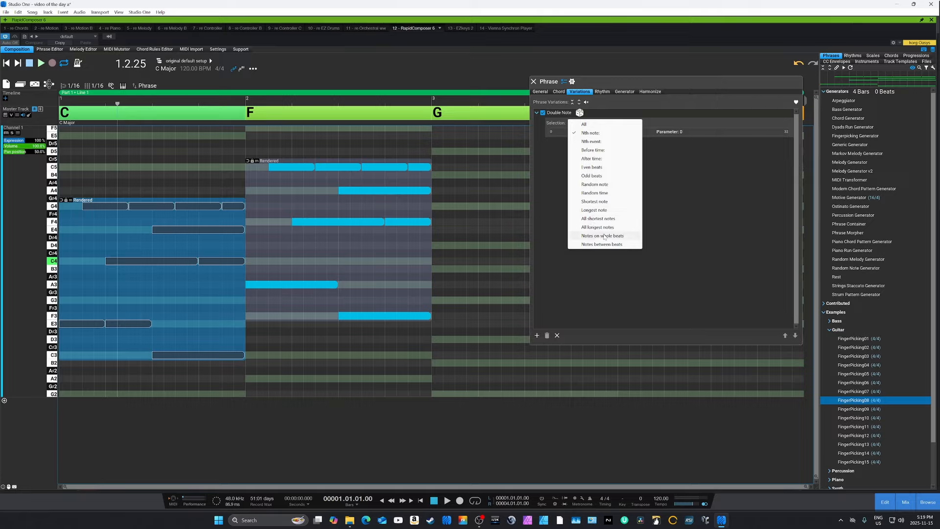
pyautogui.click(593, 176)
pyautogui.press('space')
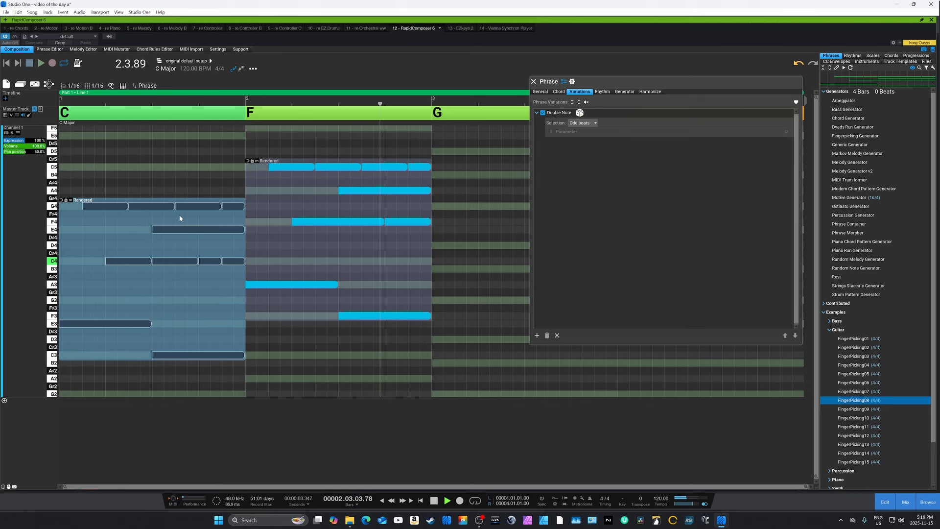
pyautogui.press('space')
# Change the Double Note selection to Even beats and play the phrases again.
pyautogui.click(583, 123)
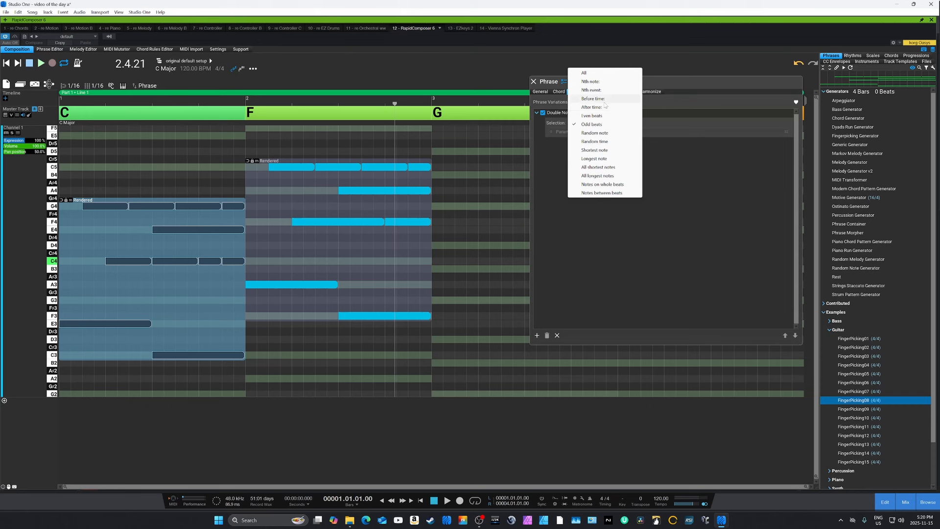
pyautogui.click(607, 115)
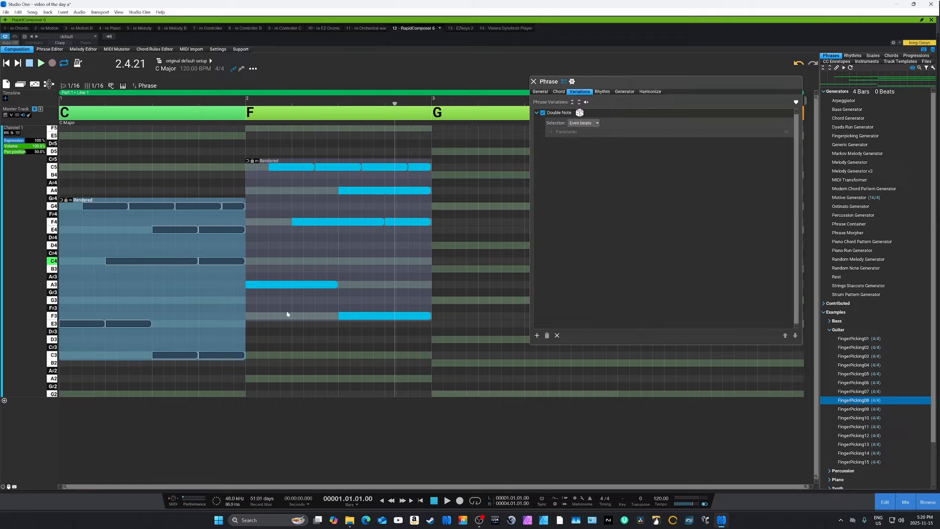
pyautogui.press('space')
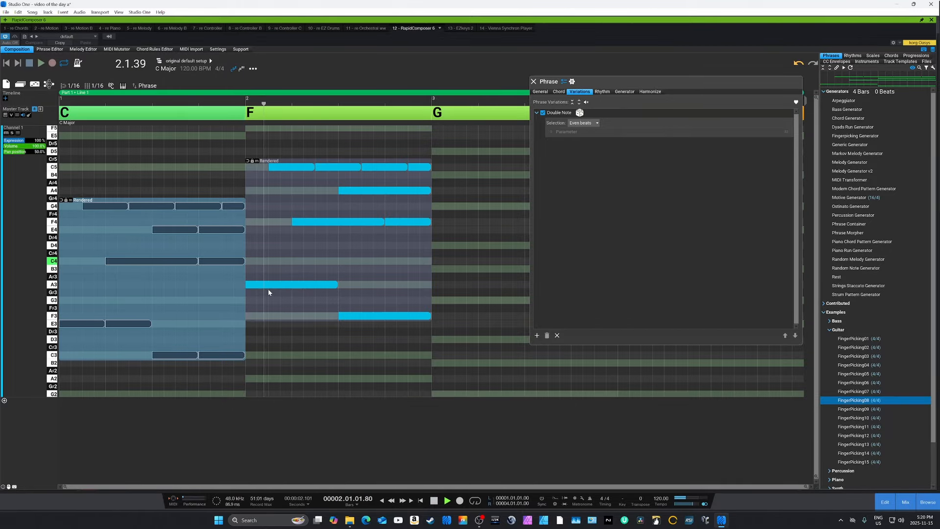
pyautogui.press('space')
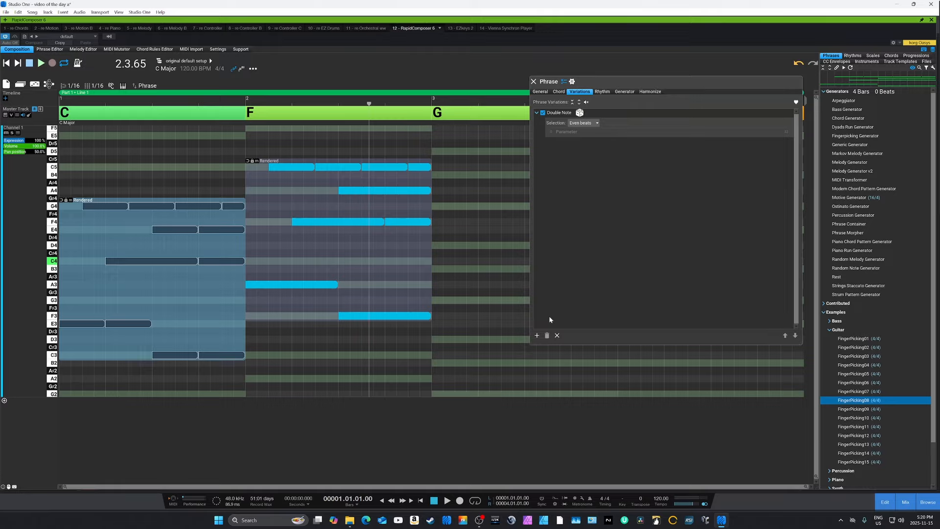
# Remove Double Note from the C-bar phrase and add a Double Phrase variation instead.
pyautogui.click(547, 335)
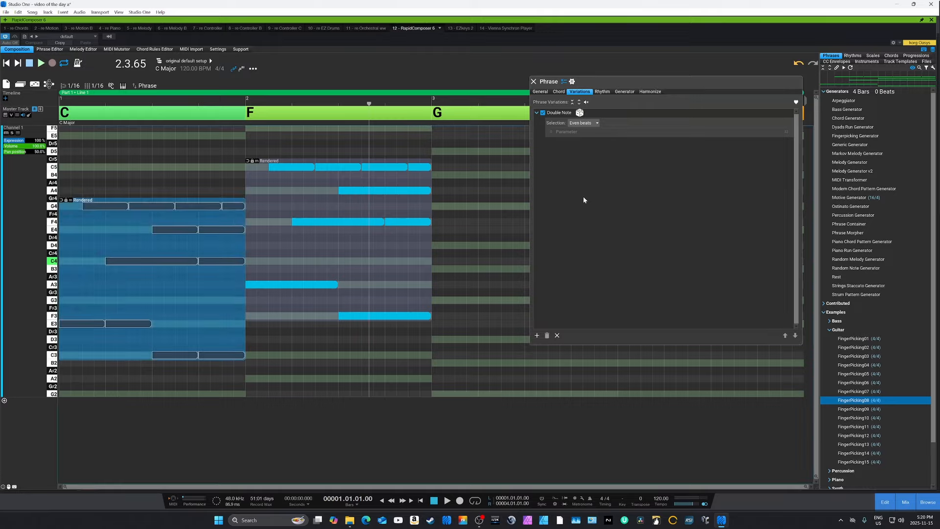
pyautogui.click(599, 112)
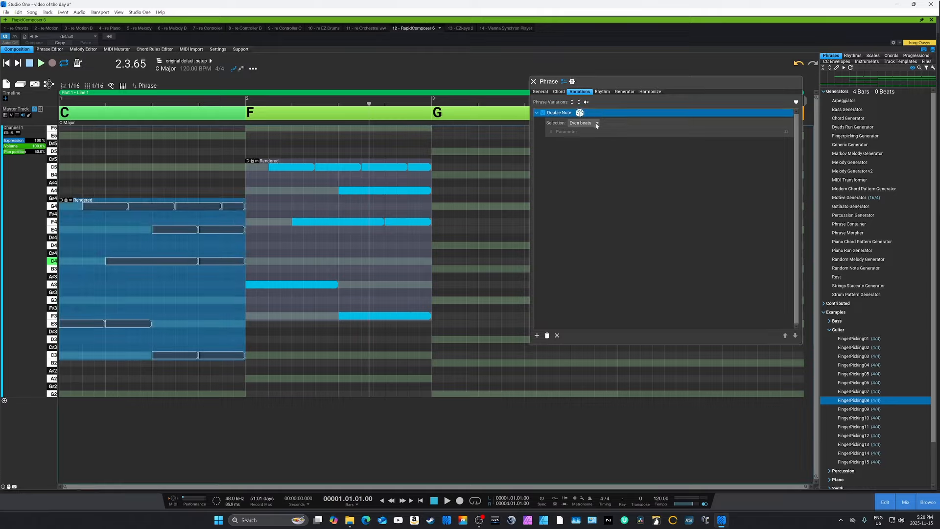
pyautogui.click(547, 335)
pyautogui.click(537, 335)
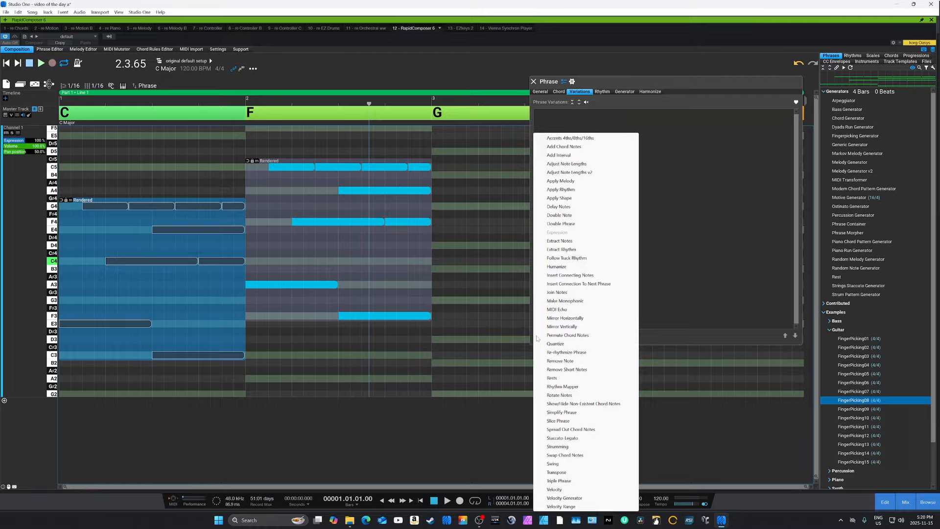
pyautogui.click(571, 225)
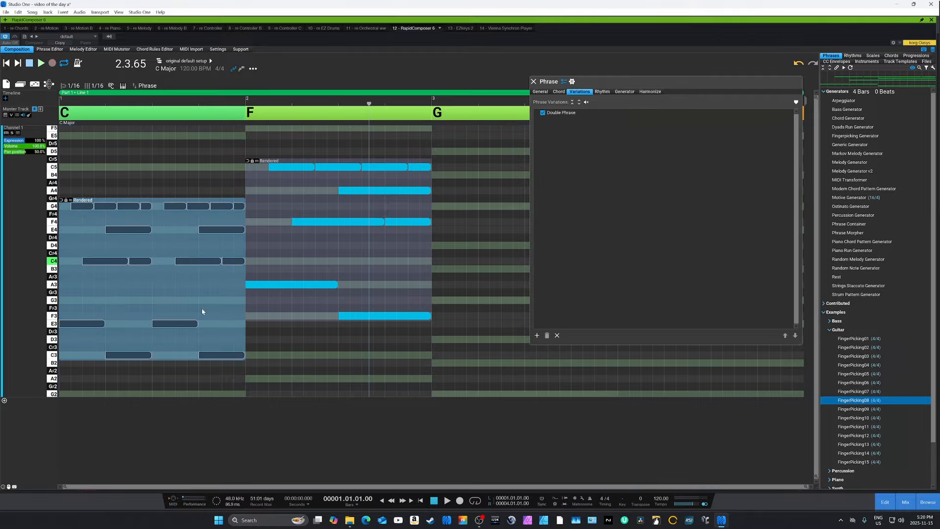
# Try shortening the phrase over F and placing a copy directly after it, and undo both changes.
pyautogui.click(345, 250)
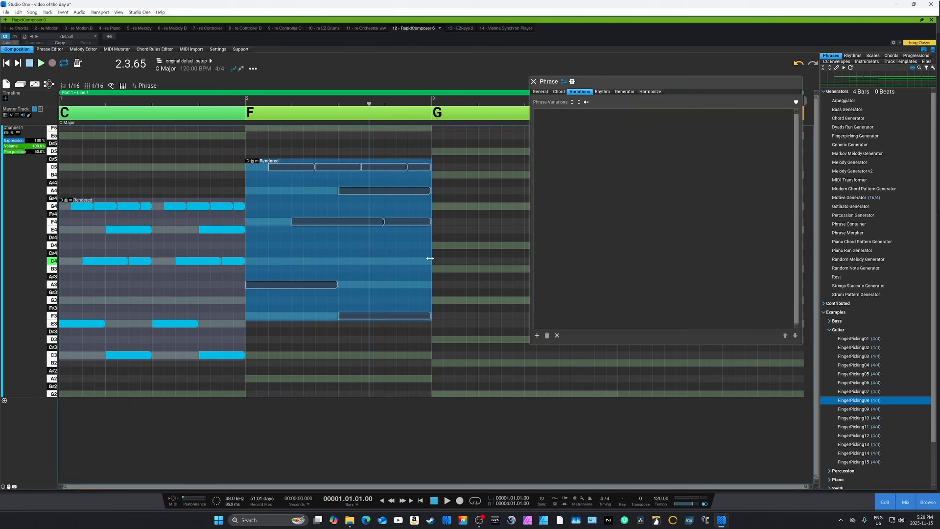
pyautogui.moveTo(430, 258); pyautogui.dragTo(369, 247)
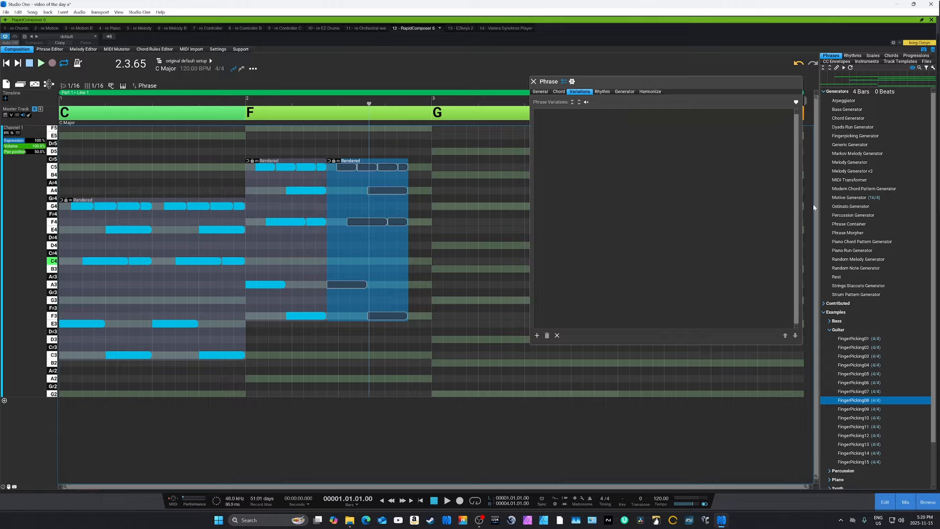
pyautogui.click(802, 65)
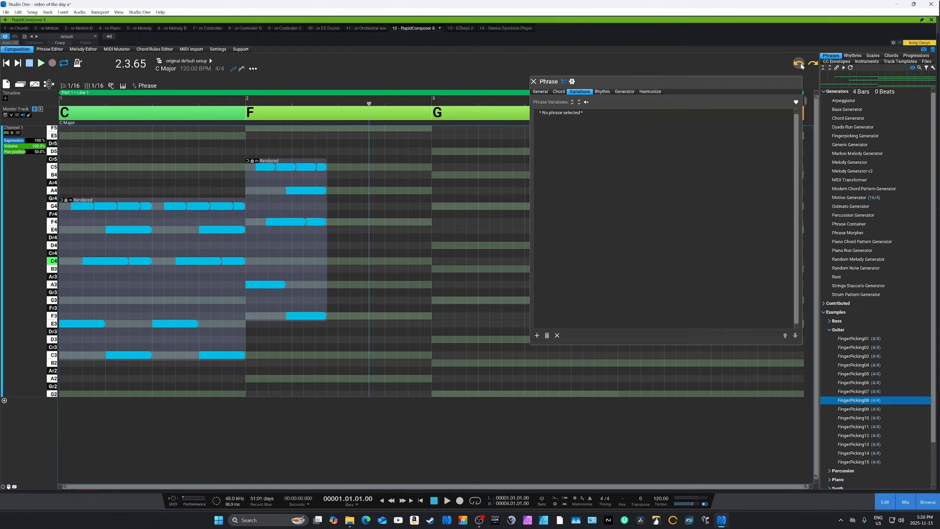
pyautogui.click(802, 65)
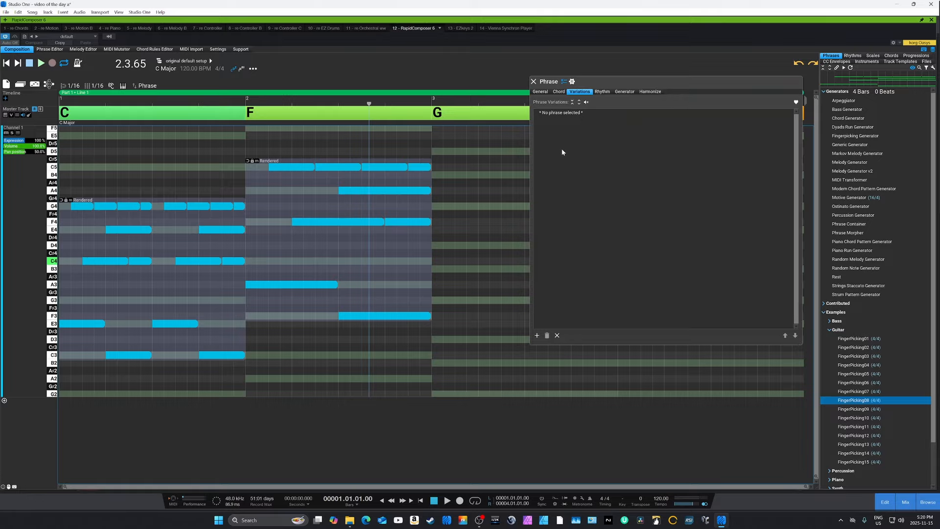
# Replace Double Phrase on the C-bar phrase with an Extract Notes variation that passes only Chord Note #1 (Root), the other entries set to Skip.
pyautogui.click(194, 290)
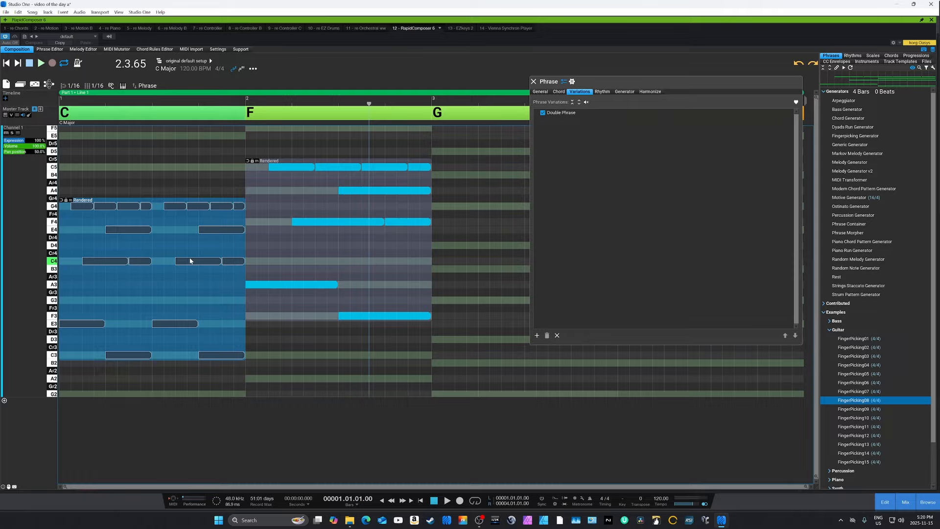
pyautogui.click(588, 114)
pyautogui.click(547, 336)
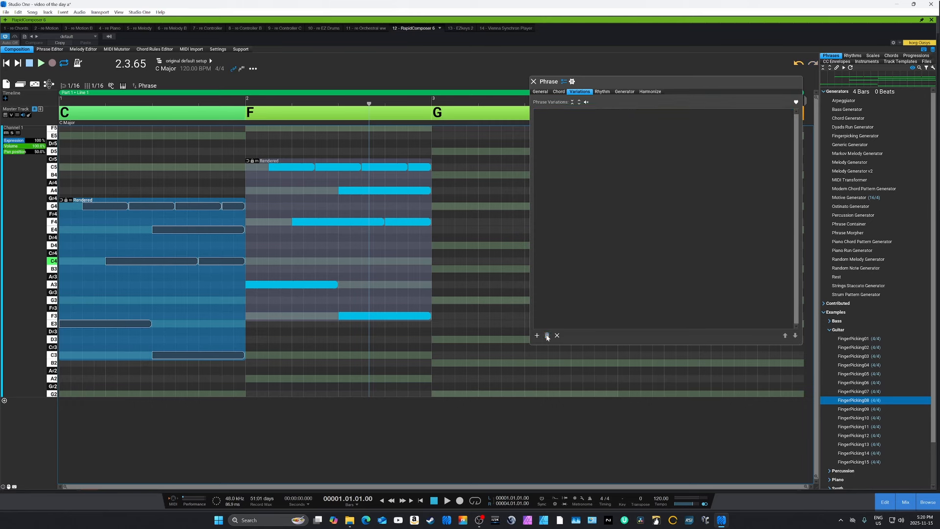
pyautogui.click(537, 336)
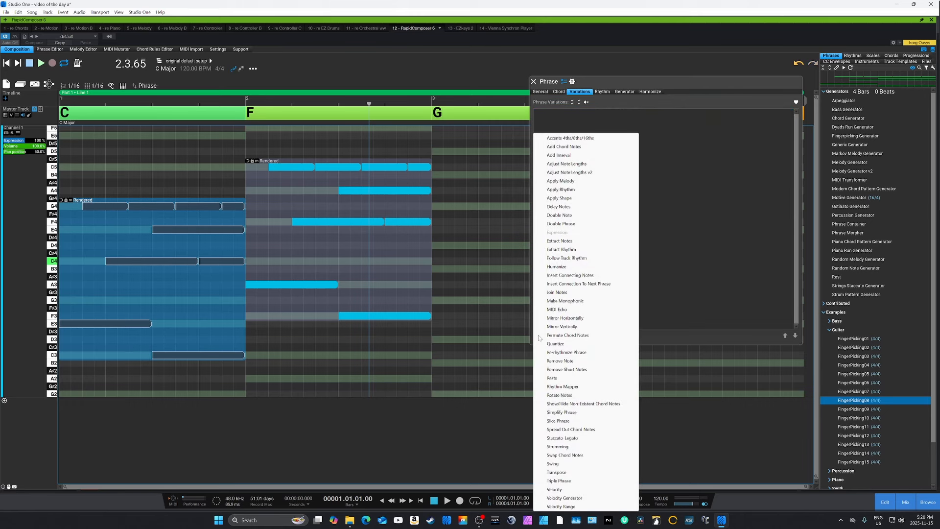
pyautogui.click(565, 242)
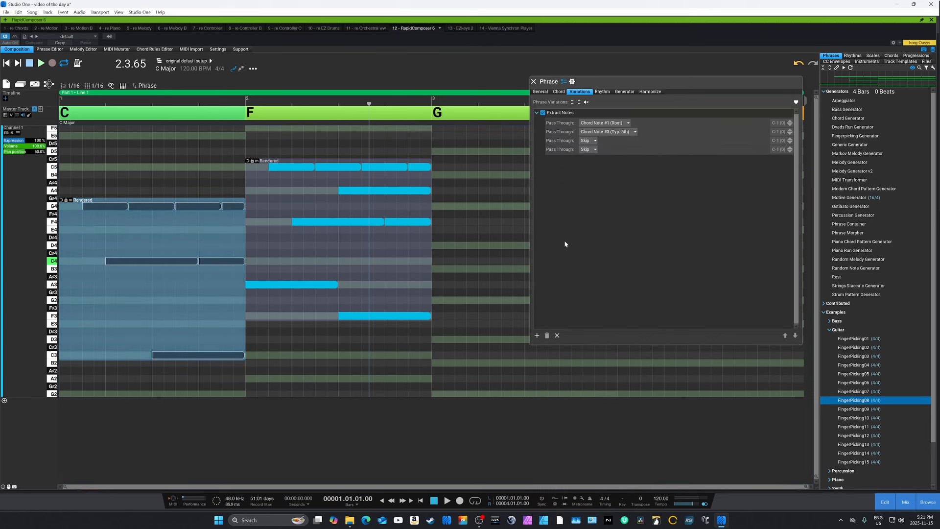
pyautogui.click(627, 133)
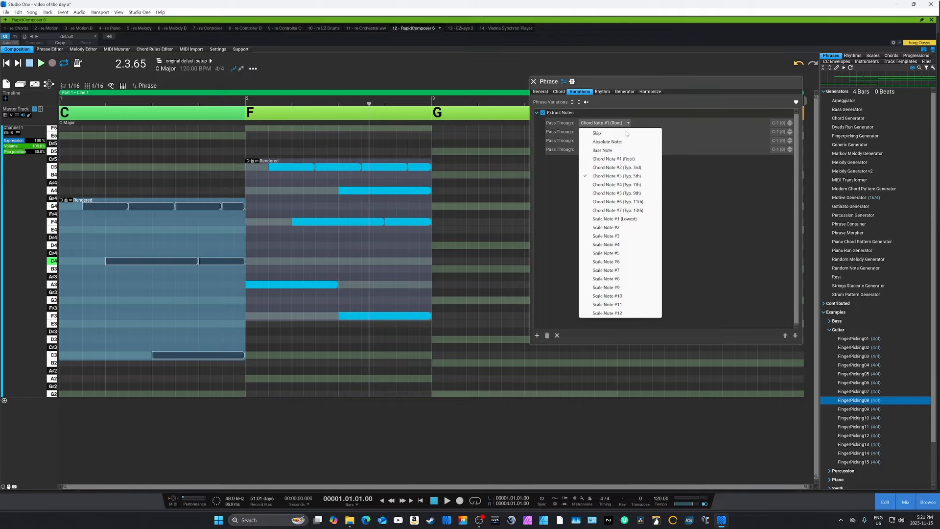
pyautogui.click(597, 137)
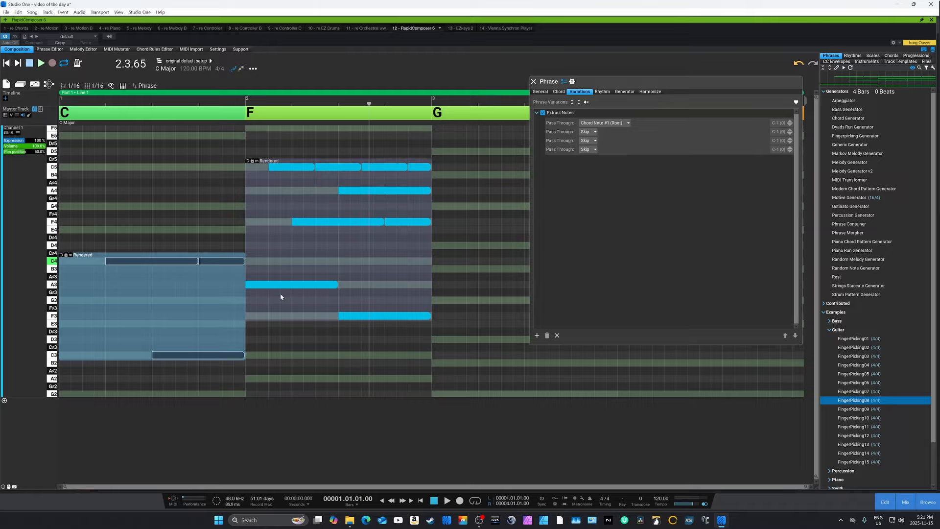
# Delete all finger-picking phrases and fill the progression on Channel 1 with a Chord Generator phrase.
pyautogui.click(207, 230)
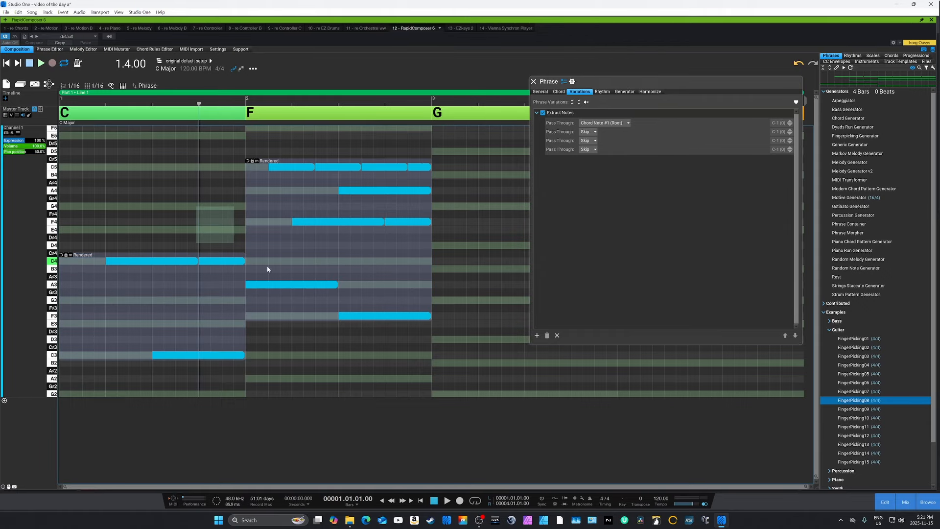
pyautogui.moveTo(175, 204); pyautogui.dragTo(311, 297)
pyautogui.click(195, 213)
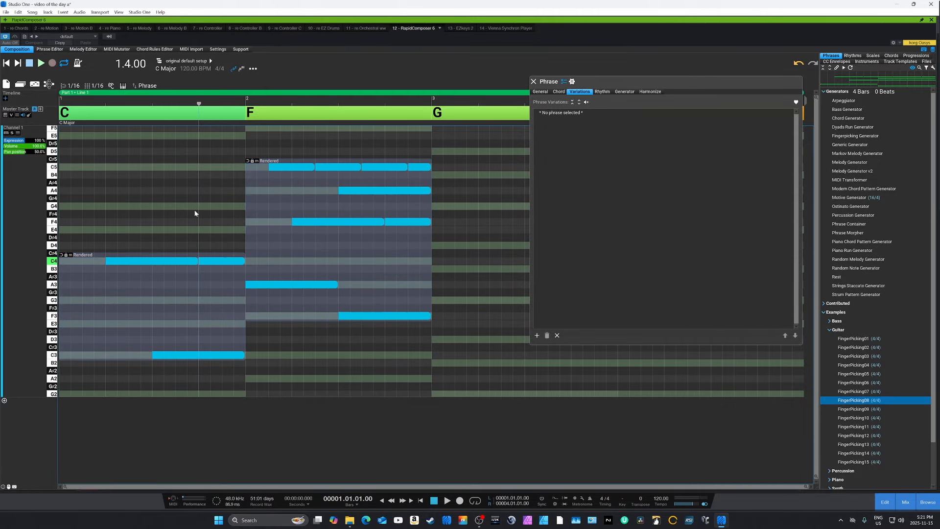
pyautogui.hotkey('ctrl', 'a')
pyautogui.press('Delete')
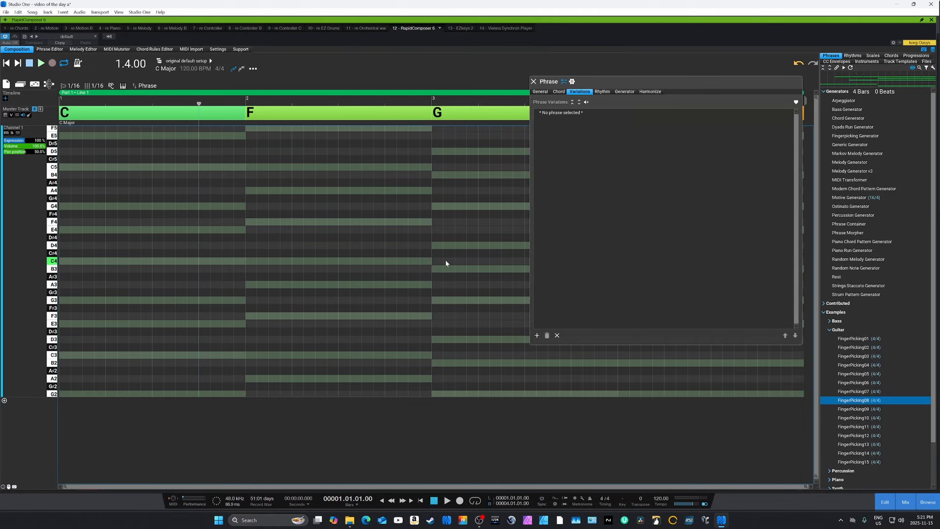
pyautogui.doubleClick(34, 253)
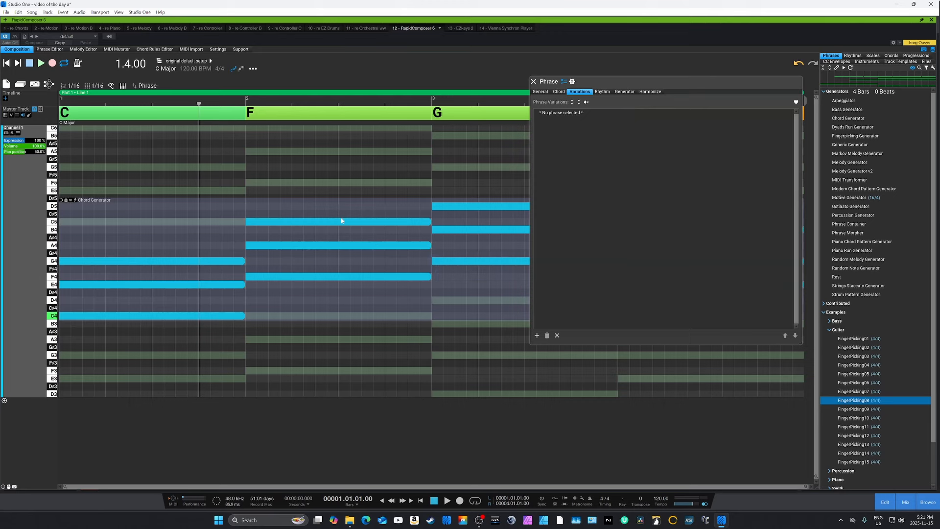
# Add Extract Notes to the Chord Generator phrase, passing only Chord Note #1 (Root) with the other entries set to Skip, and disable the variation.
pyautogui.click(345, 287)
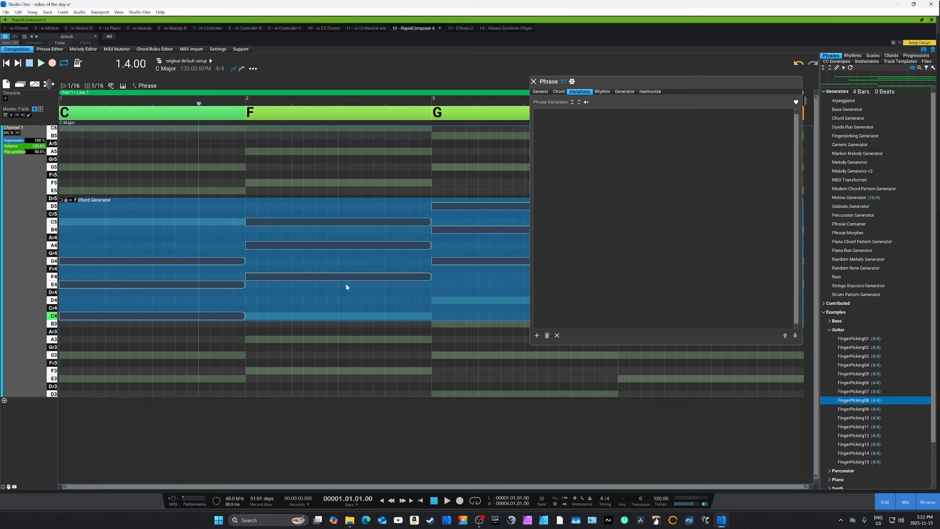
pyautogui.click(536, 336)
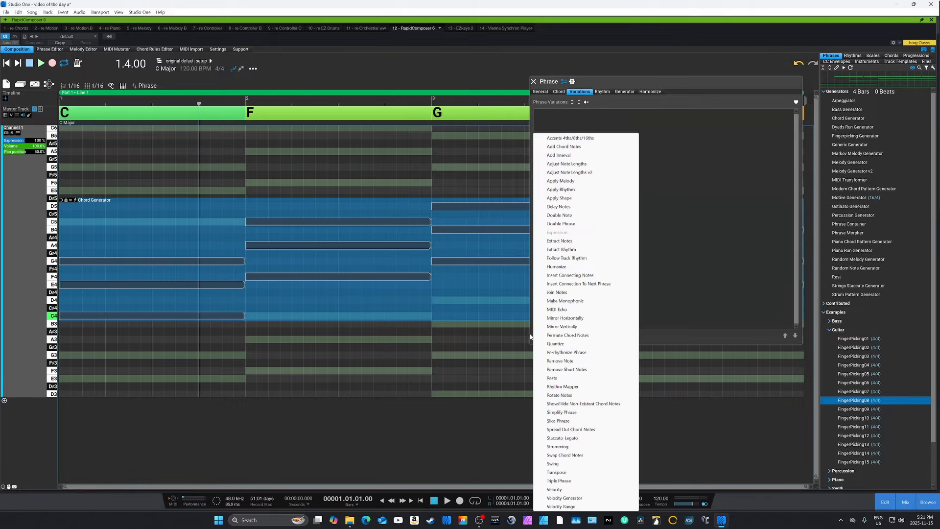
pyautogui.click(567, 240)
pyautogui.click(618, 132)
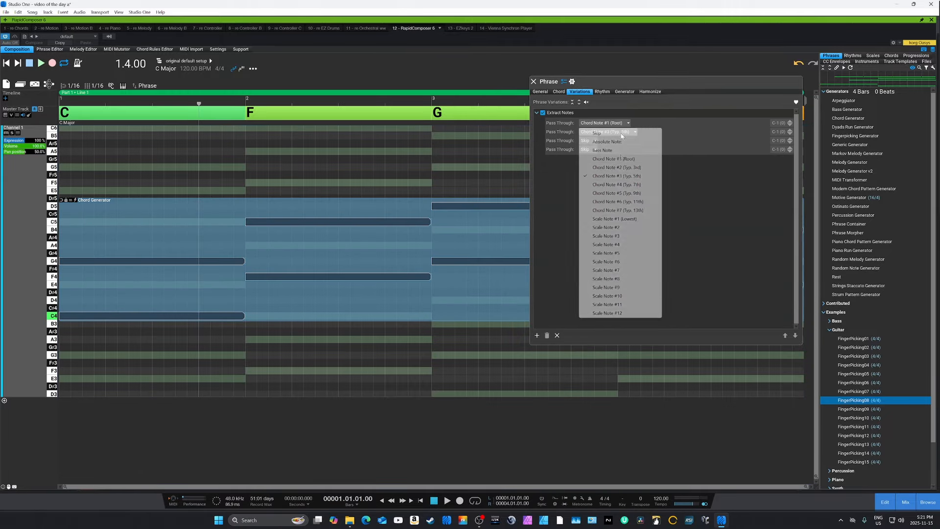
pyautogui.click(612, 136)
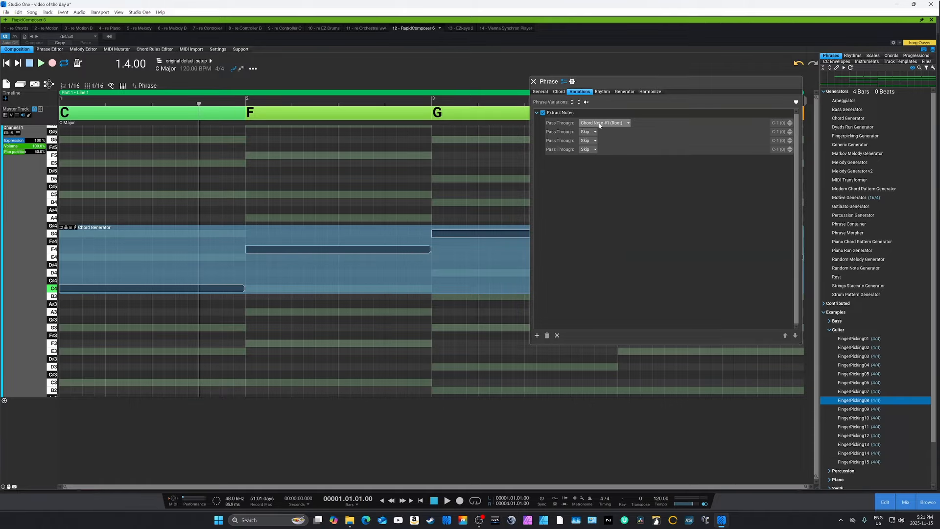
pyautogui.click(599, 125)
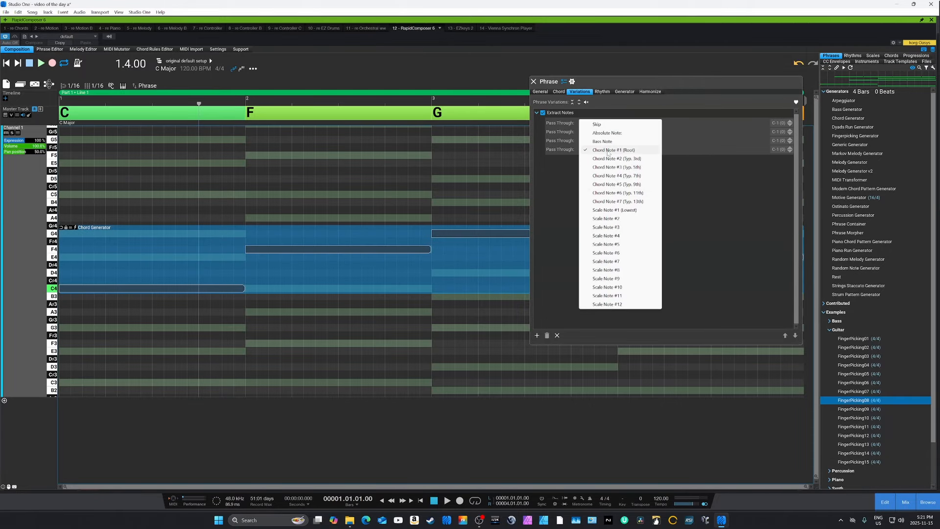
pyautogui.click(597, 151)
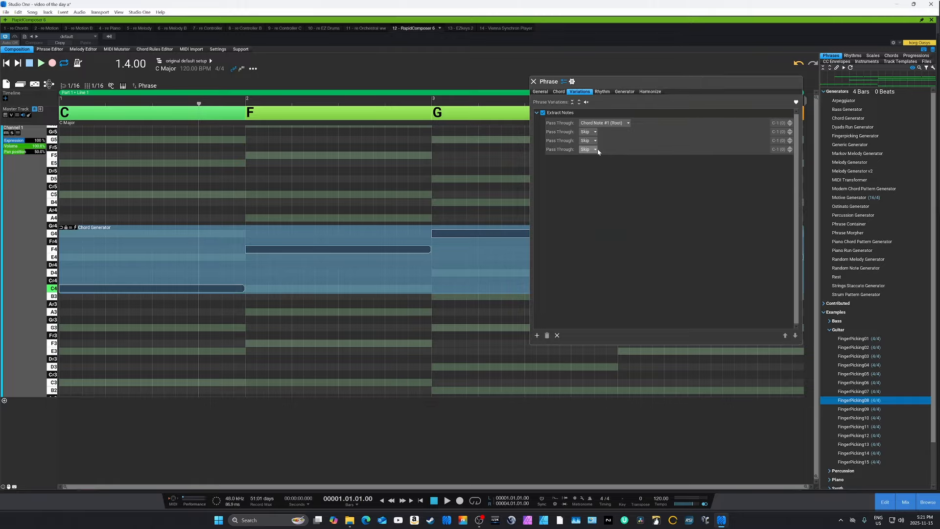
pyautogui.click(543, 112)
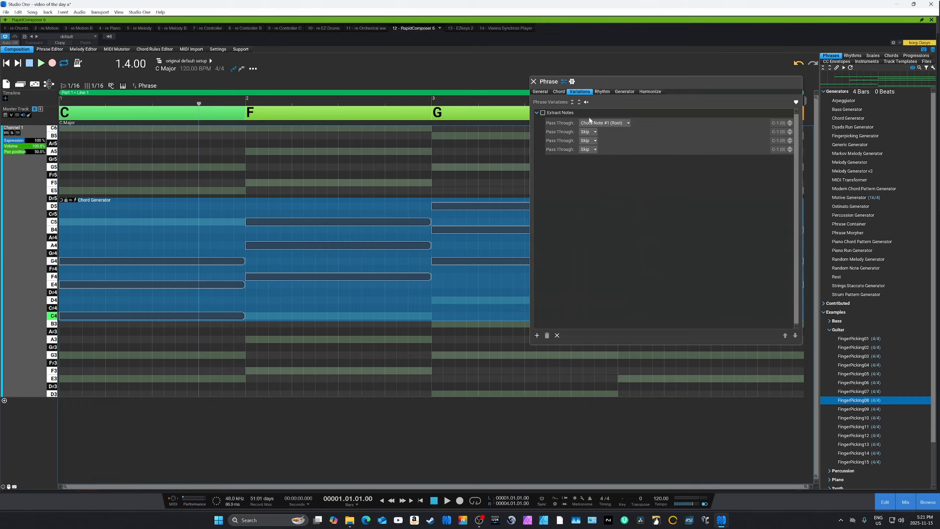
# Re-enable Extract Notes on the Chord Generator phrase, and audition the FingerPicking10 phrase over the C bar.
pyautogui.click(544, 113)
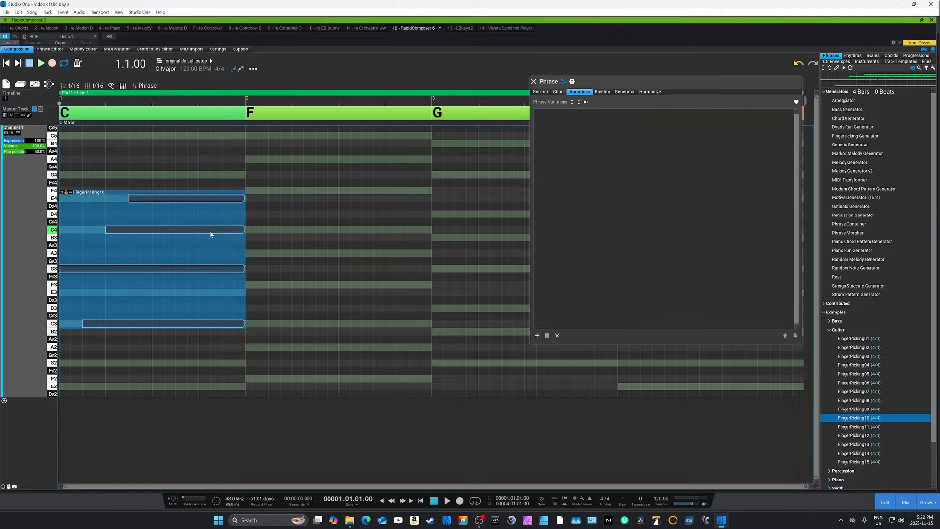
pyautogui.press('space')
pyautogui.press('space')
# Add a Humanize variation to the C-bar FingerPicking10 phrase with Note Position 12%, Note Length 9% and Velocity 15%.
pyautogui.click(177, 242)
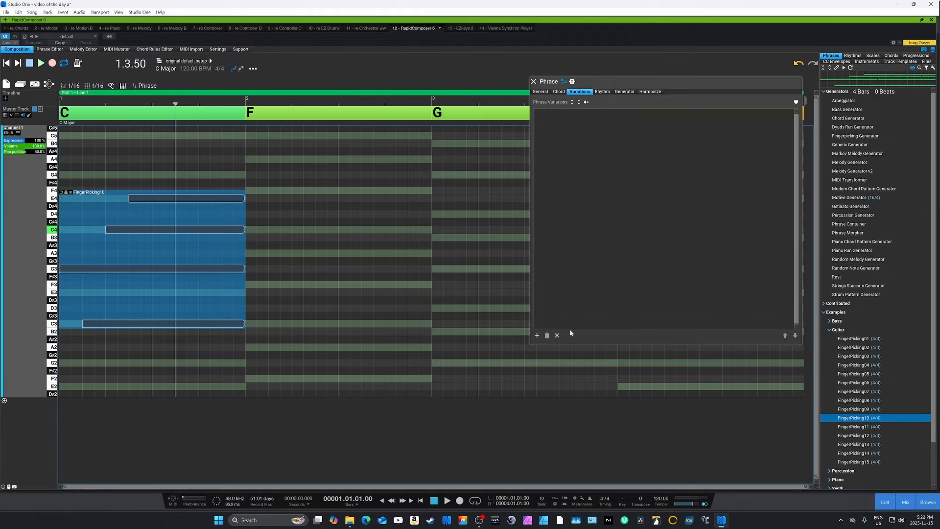
pyautogui.click(537, 336)
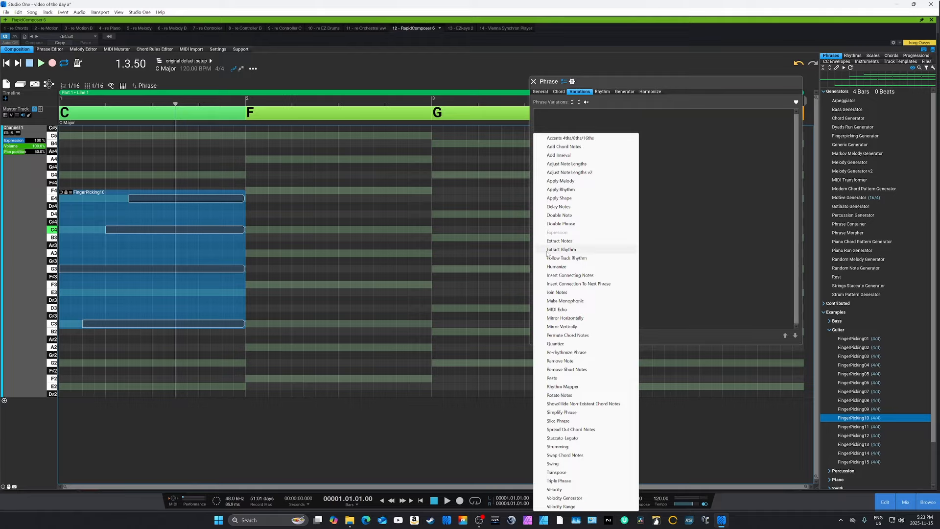
pyautogui.click(571, 268)
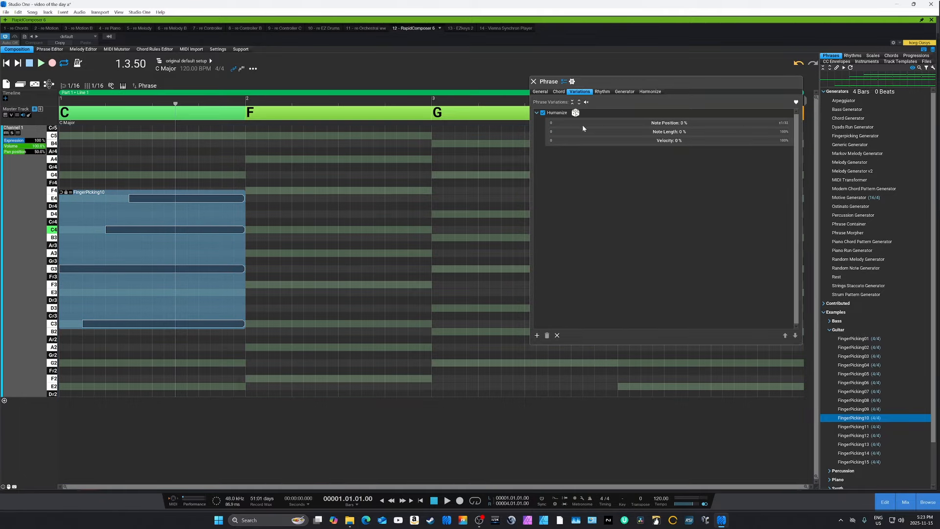
pyautogui.click(554, 122)
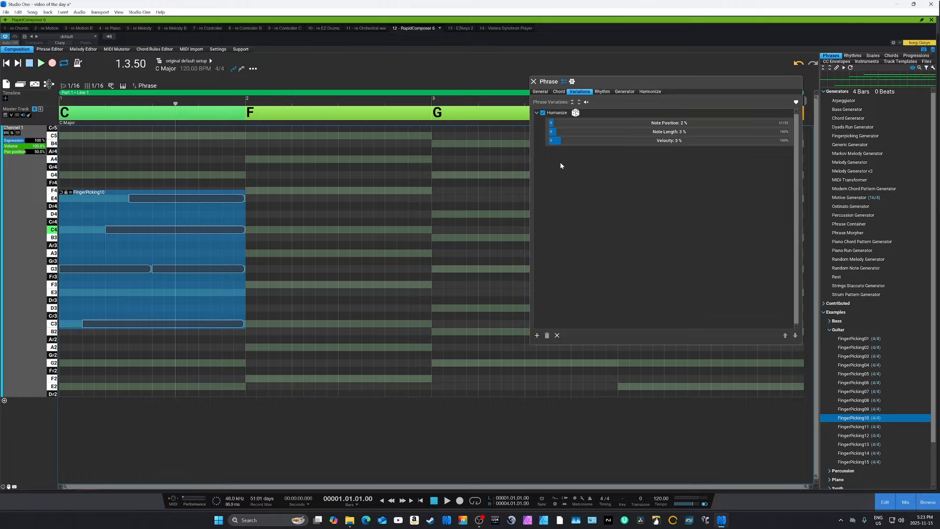
pyautogui.click(578, 123)
pyautogui.click(571, 131)
pyautogui.click(586, 141)
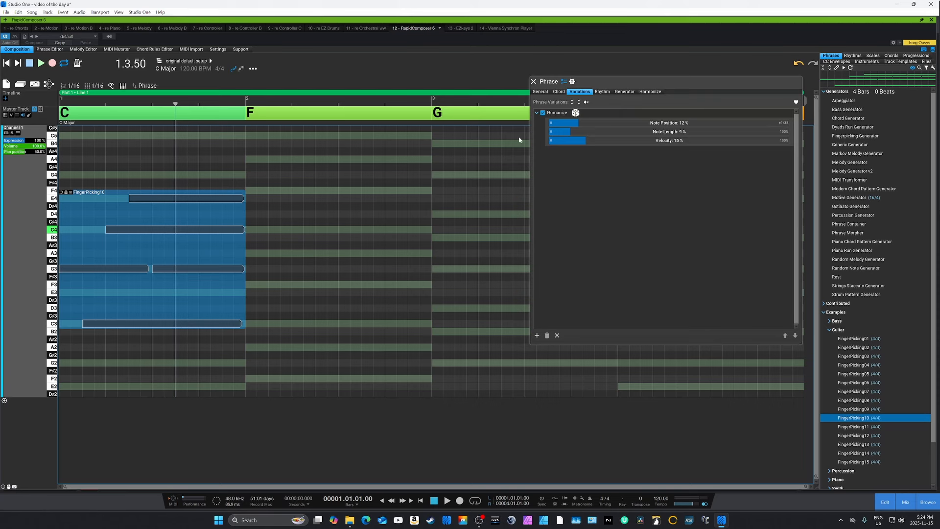
# Disable the Humanize variation and remove it from the C-bar phrase.
pyautogui.click(543, 114)
pyautogui.click(555, 116)
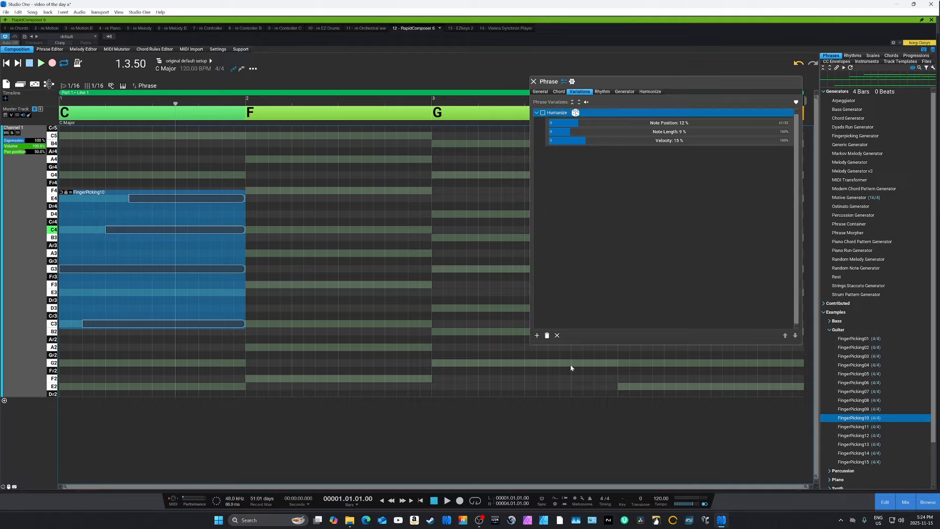
pyautogui.click(547, 337)
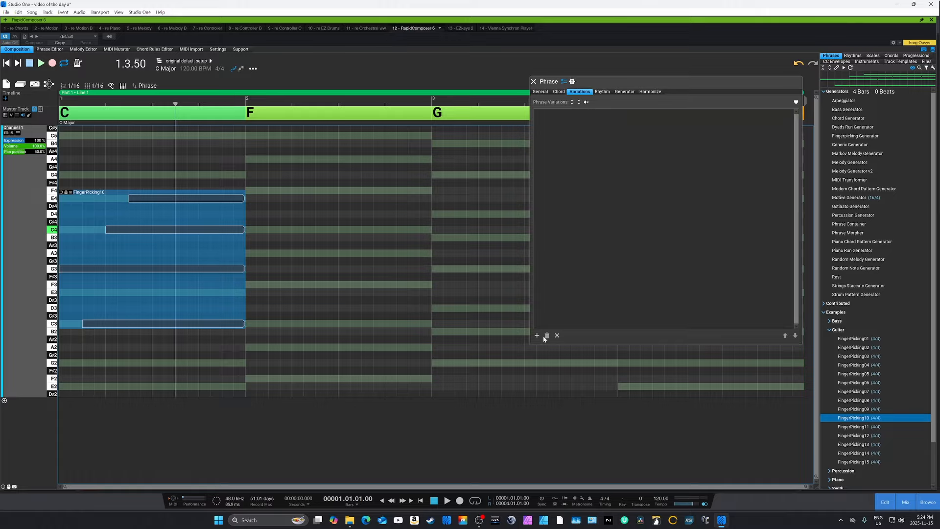
# Add Mirror Horizontally to the C-bar phrase, switch it off and on to compare, and leave it disabled.
pyautogui.click(537, 335)
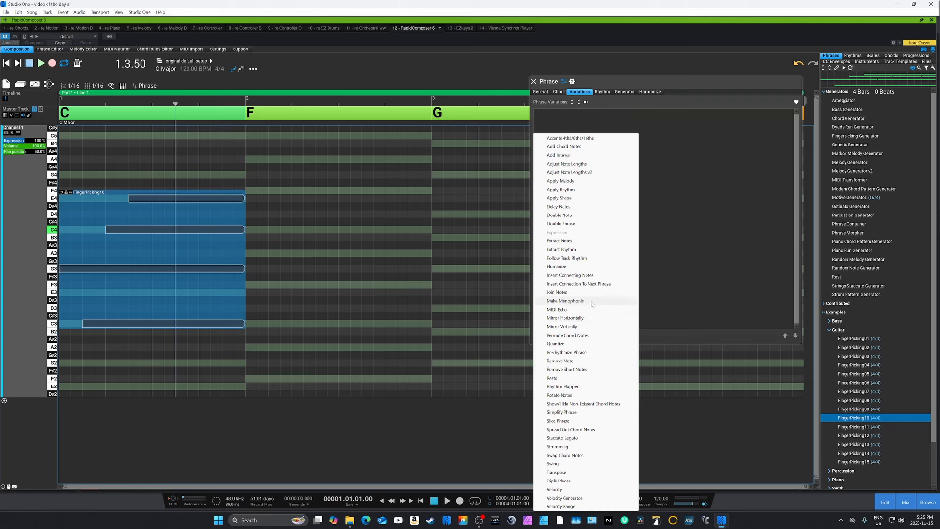
pyautogui.click(572, 319)
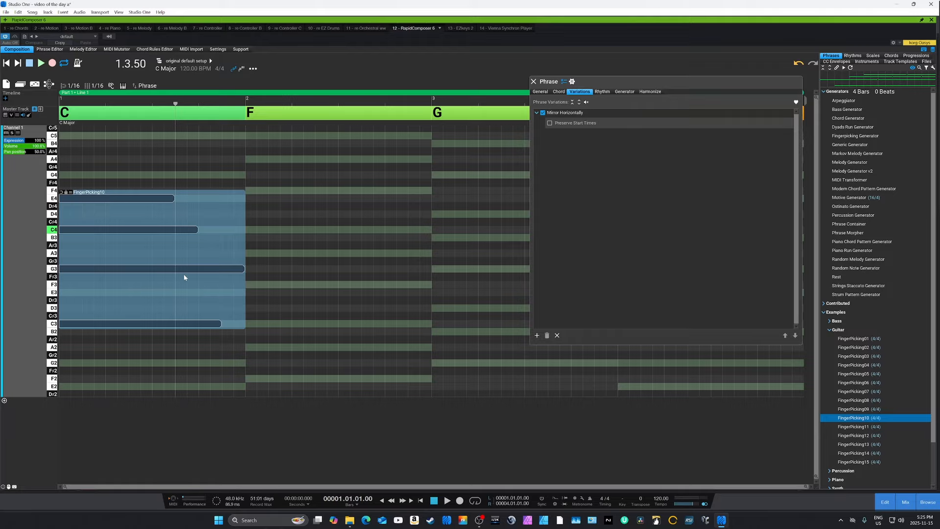
pyautogui.click(542, 112)
pyautogui.click(542, 113)
pyautogui.click(542, 112)
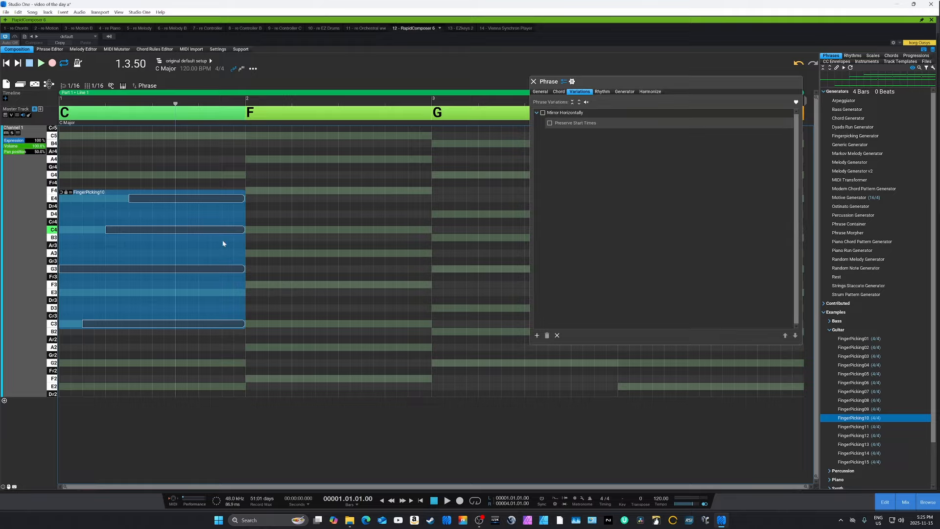
# Try a Permute Chord Notes variation on the C-bar phrase with a new random permutation, and remove it.
pyautogui.click(537, 336)
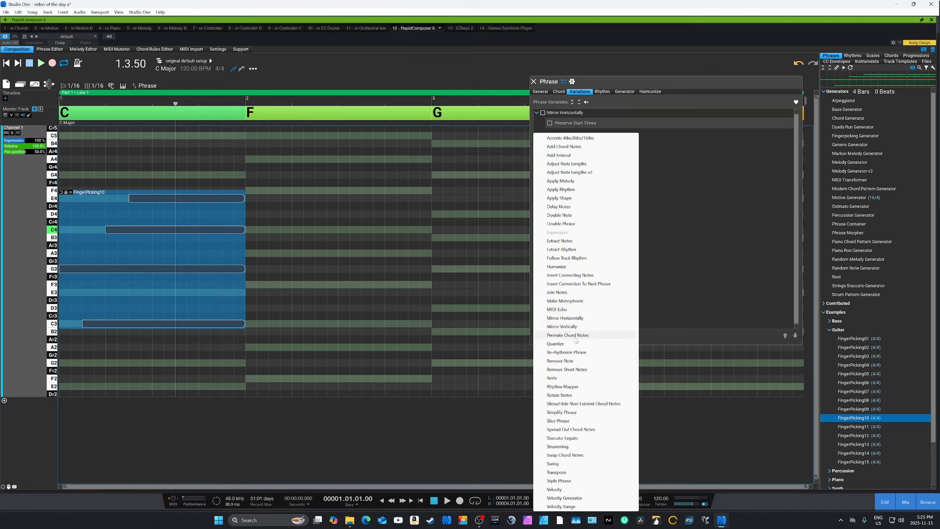
pyautogui.click(575, 336)
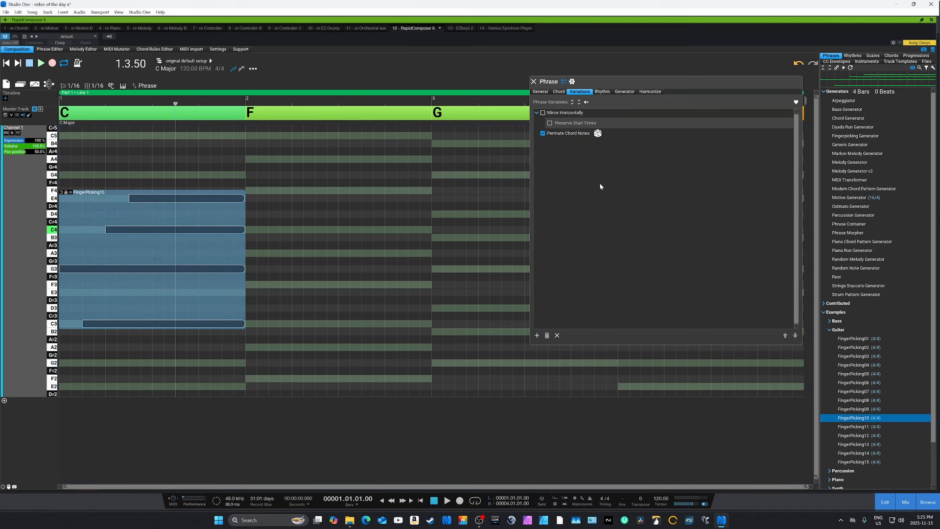
pyautogui.click(598, 135)
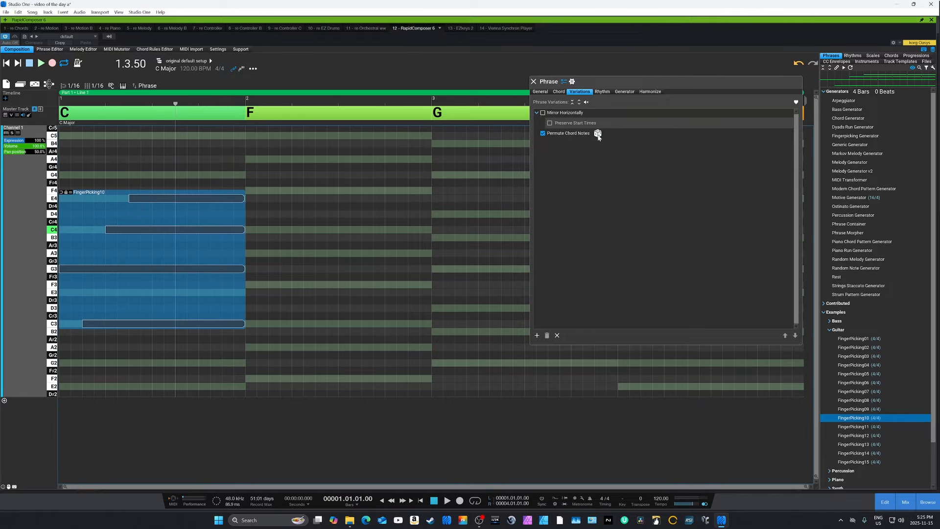
pyautogui.click(560, 134)
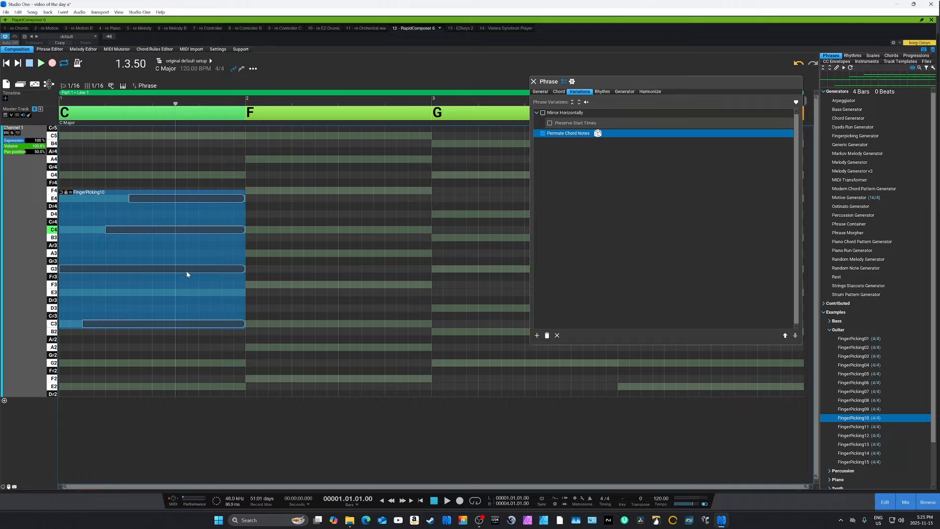
pyautogui.click(547, 336)
# Add a Quantize variation to the C-bar phrase, look through its Quantize To options, and remove the variation.
pyautogui.click(537, 335)
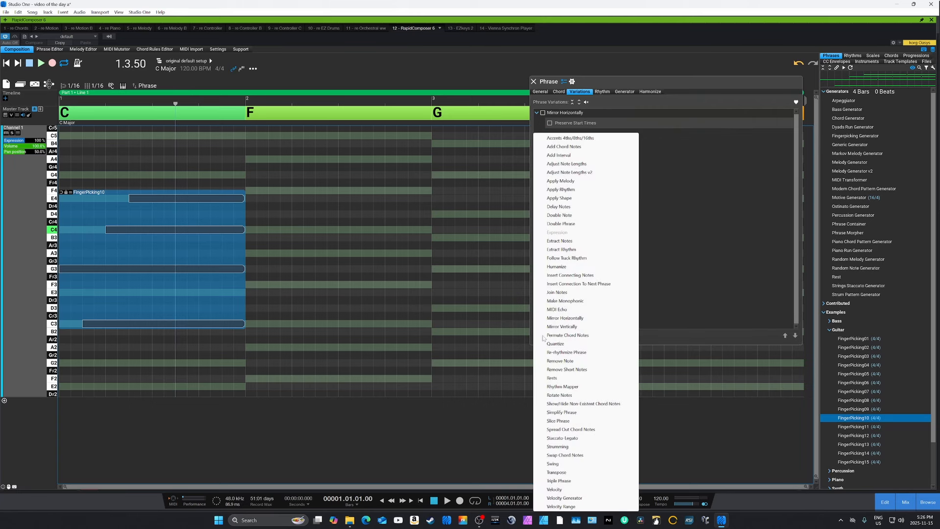
pyautogui.click(570, 344)
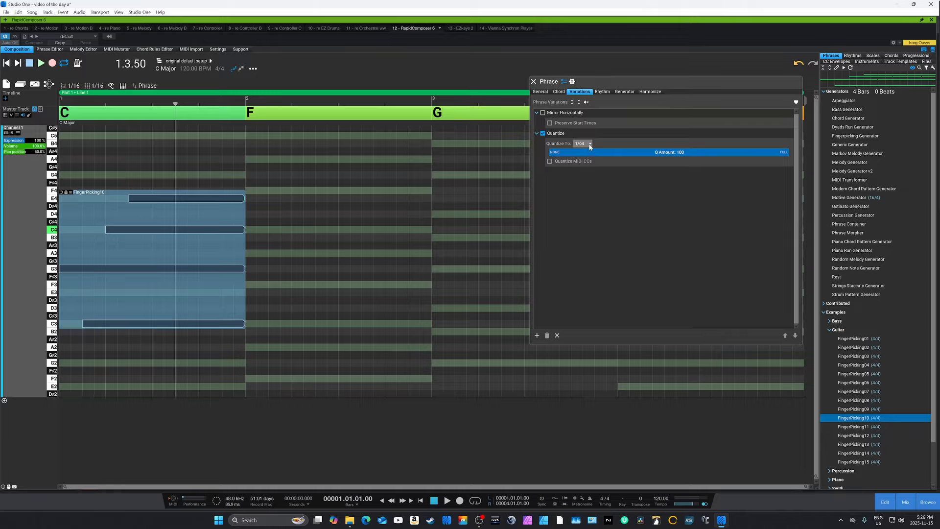
pyautogui.click(584, 143)
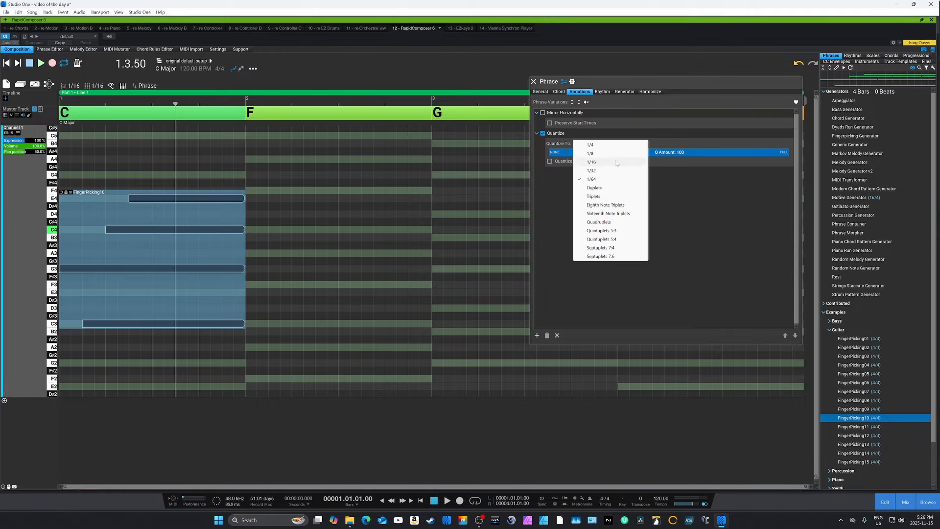
pyautogui.click(681, 190)
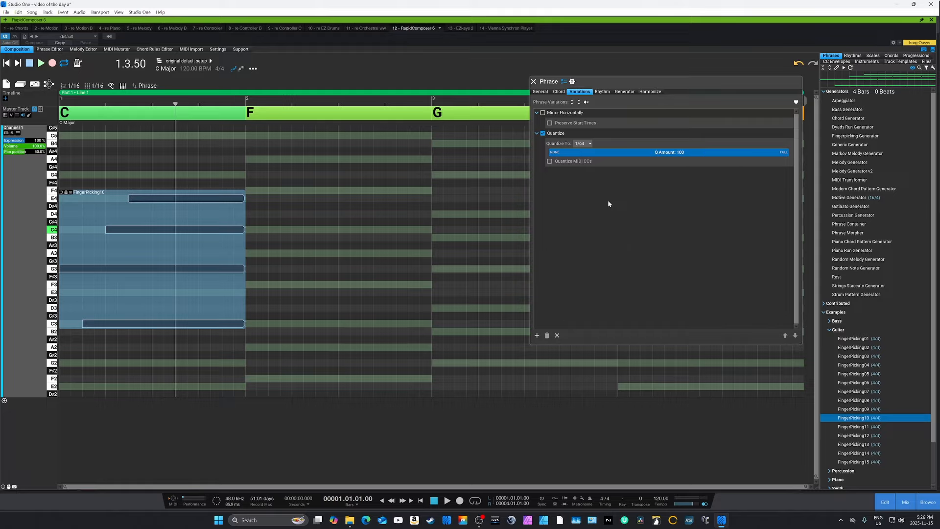
pyautogui.click(605, 131)
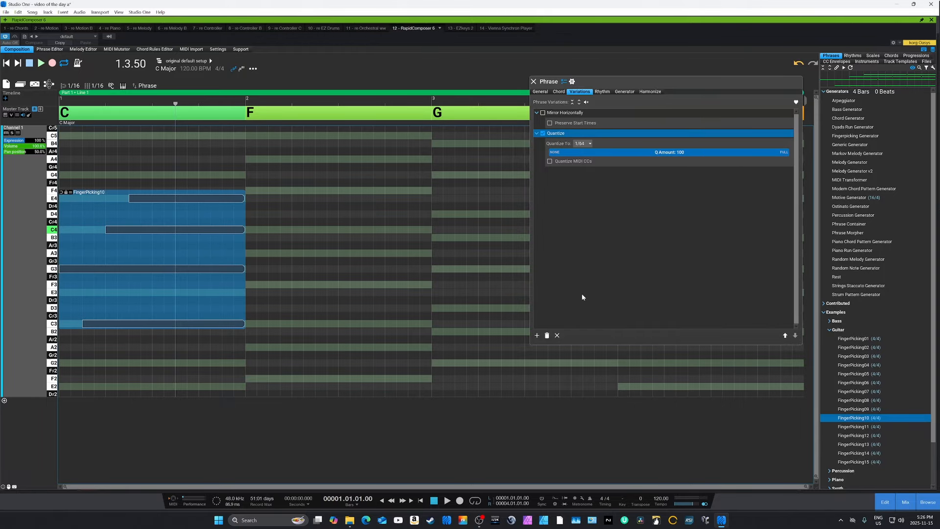
pyautogui.click(547, 335)
# Add Remove Short Notes to the finger-picking phrase, and replace that phrase with a Strings Staccato Generator phrase on Channel 1 from bar 1.
pyautogui.click(537, 336)
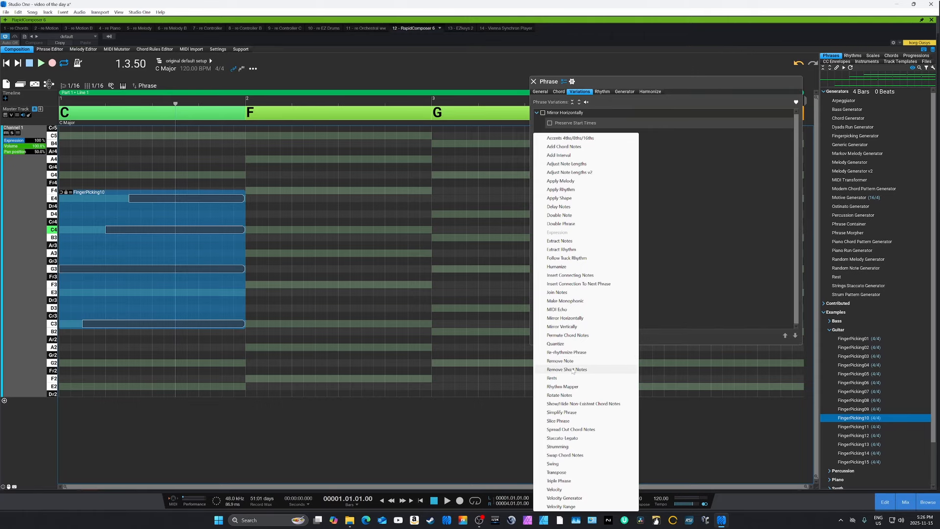
pyautogui.click(580, 370)
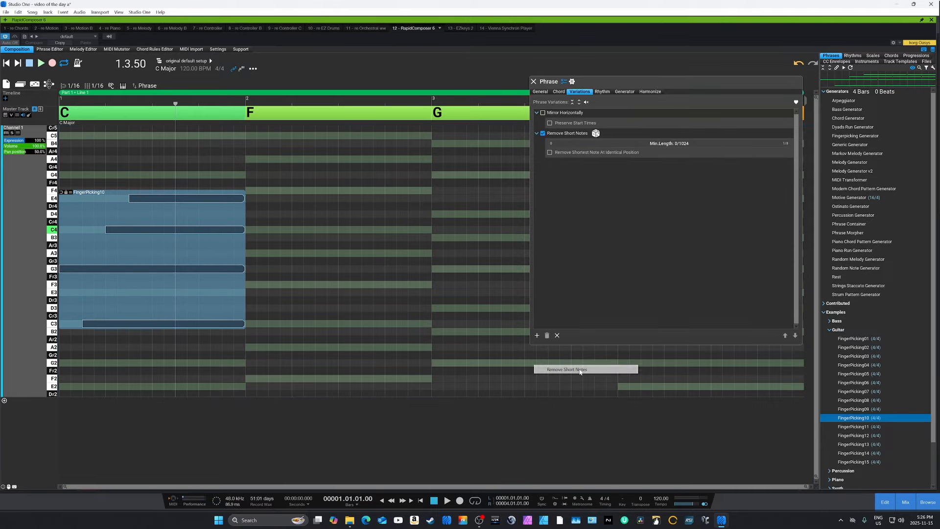
pyautogui.click(190, 246)
pyautogui.press('Delete')
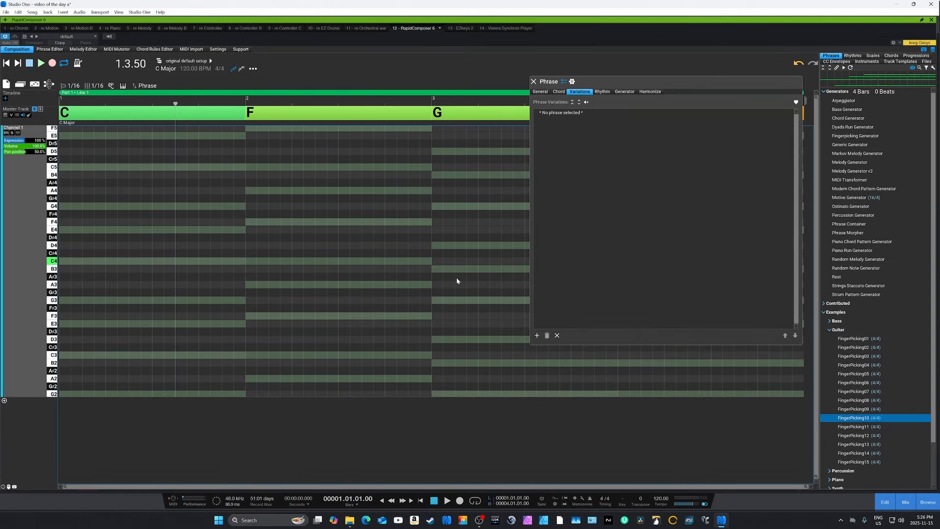
pyautogui.click(849, 101)
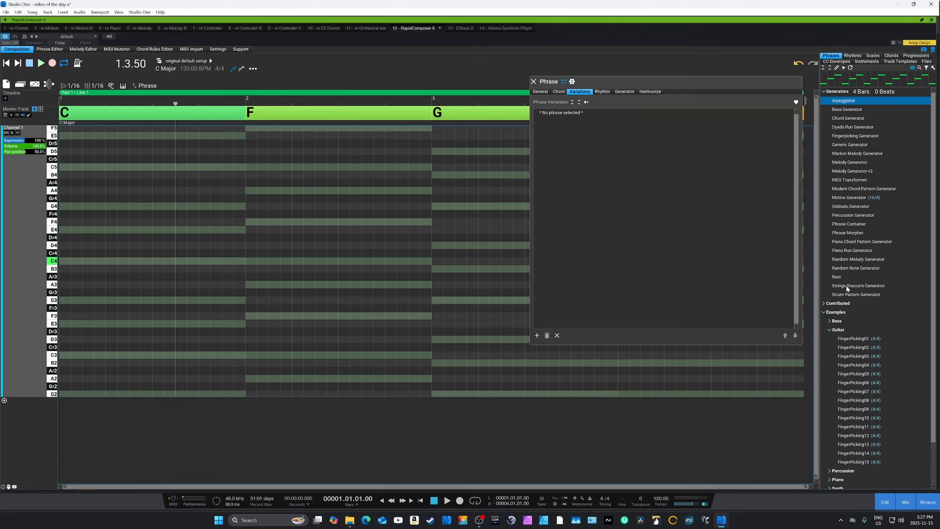
pyautogui.moveTo(847, 288); pyautogui.dragTo(63, 194)
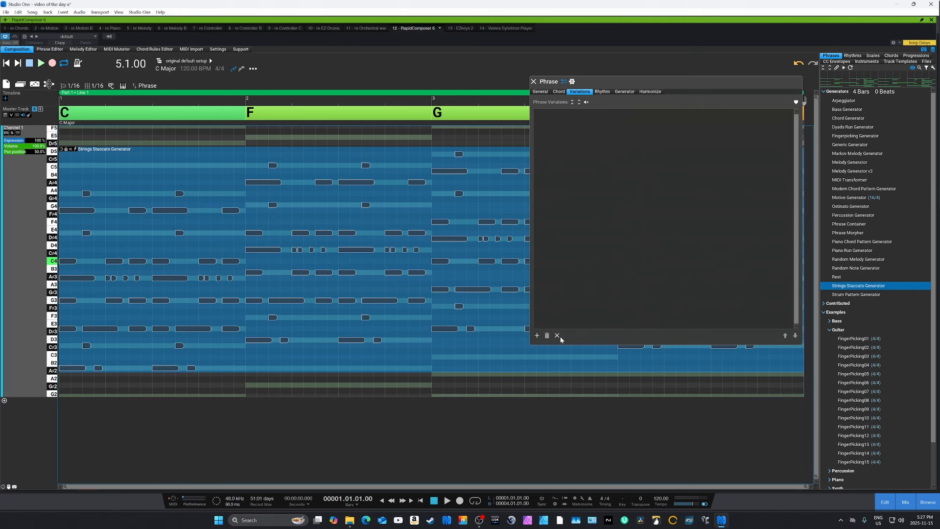
# Add a Remove Note variation to the Strings Staccato Generator phrase, using the Nth note selection with a value of 88.
pyautogui.click(537, 336)
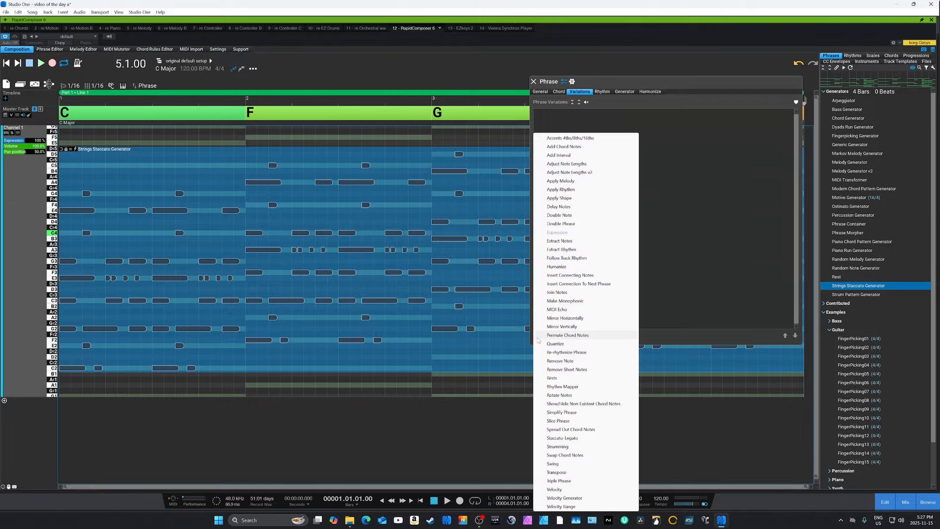
pyautogui.click(563, 361)
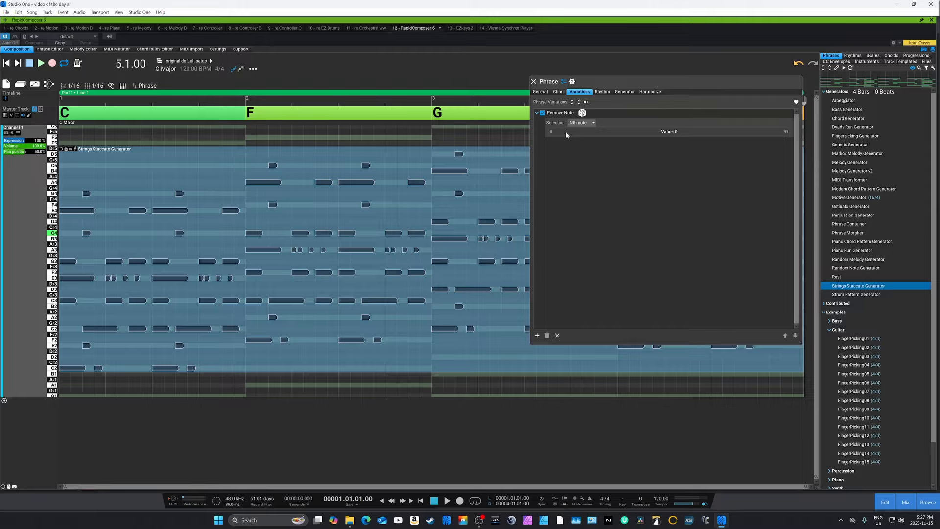
pyautogui.moveTo(566, 132); pyautogui.dragTo(762, 145)
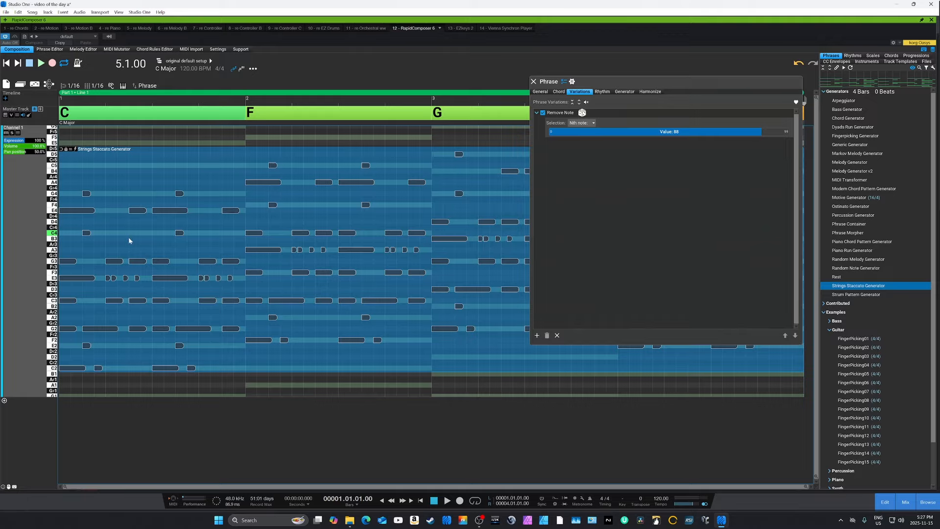
# Try Shortest note as the Remove Note selection, and set it to All shortest notes.
pyautogui.click(594, 124)
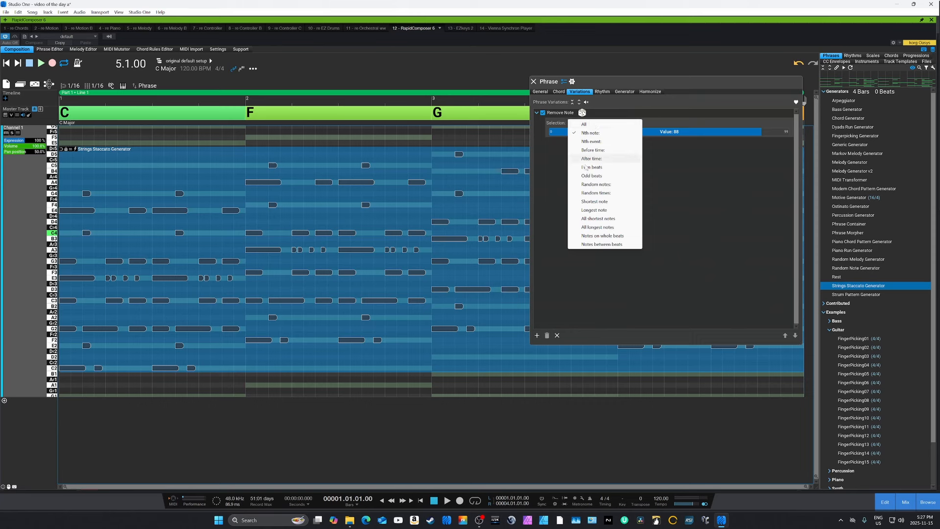
pyautogui.click(594, 202)
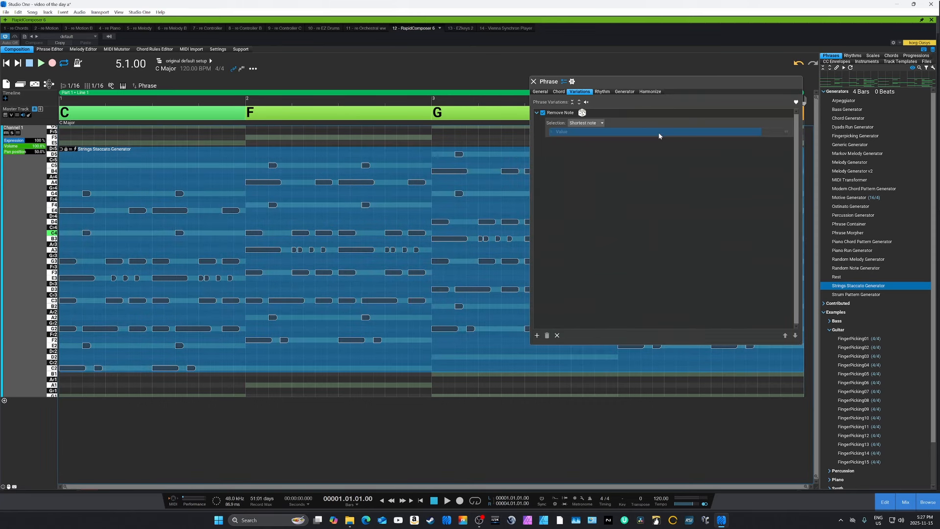
pyautogui.click(594, 124)
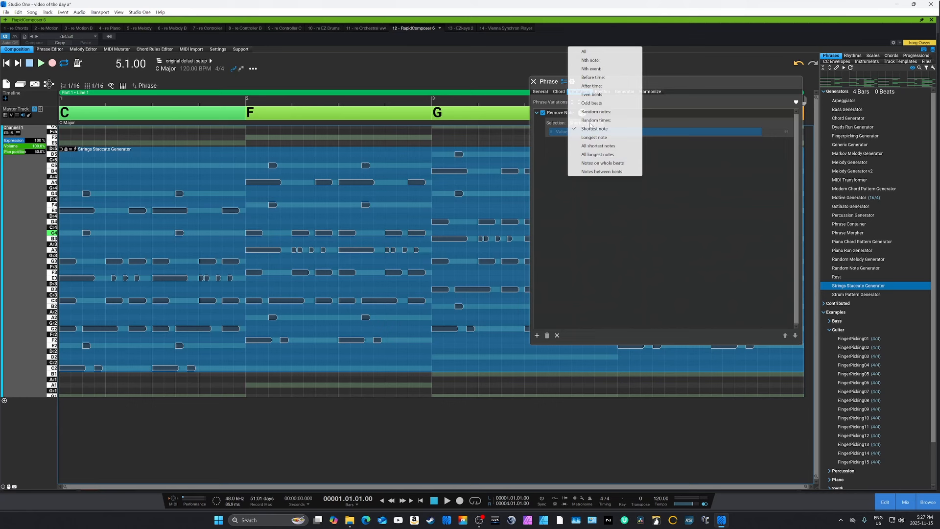
pyautogui.click(598, 146)
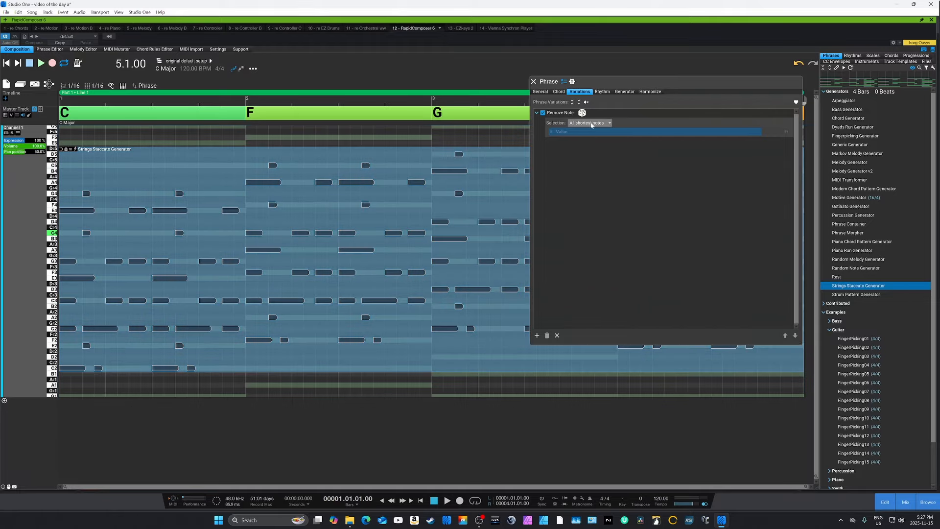
# Compare the phrase with Remove Note off and on, leave the variation disabled, and look through its selection options.
pyautogui.click(543, 113)
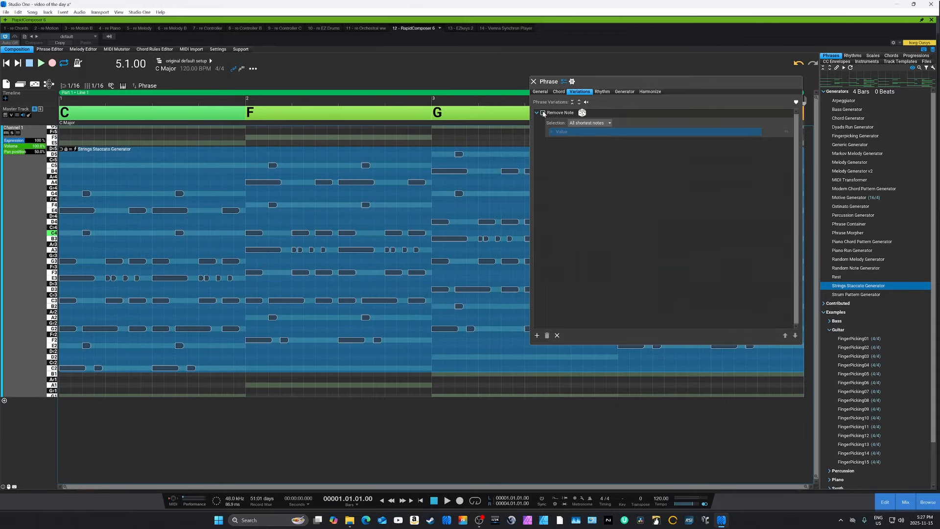
pyautogui.click(543, 113)
pyautogui.click(543, 112)
pyautogui.click(590, 123)
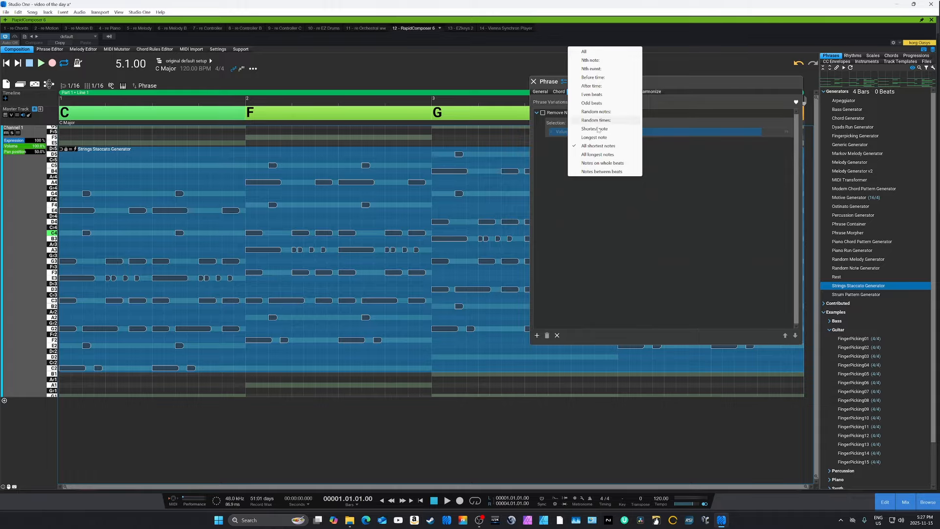
pyautogui.click(571, 215)
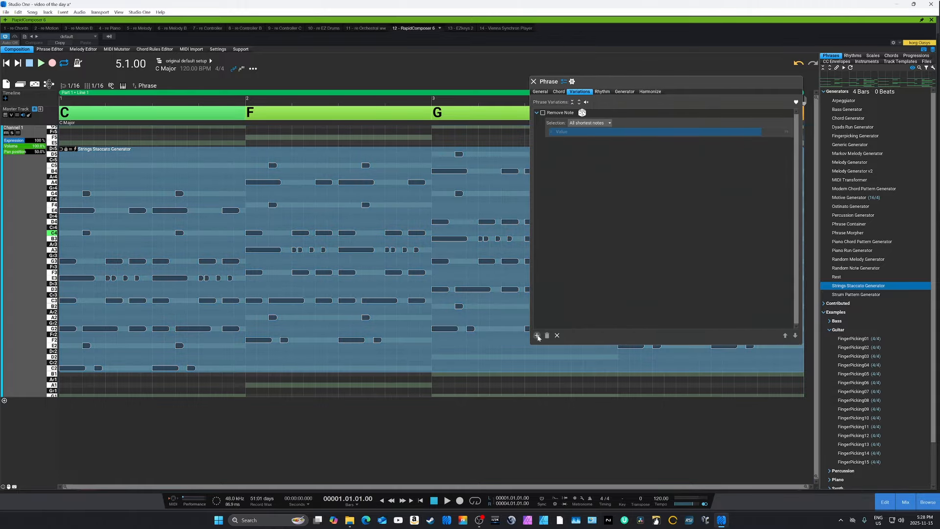
# Delete the Remove Note variation and add Show/Hide Non-Existent Chord Notes to the Strings Staccato Generator phrase.
pyautogui.click(601, 114)
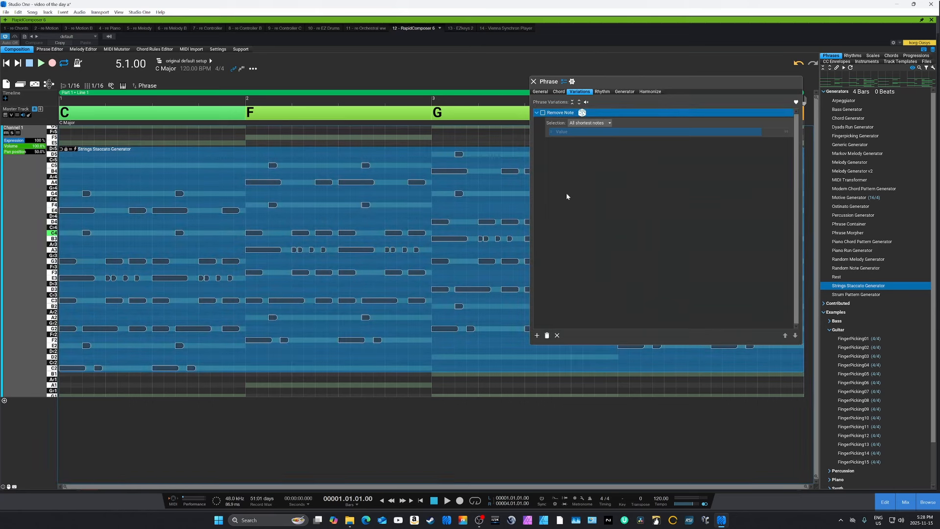
pyautogui.click(547, 335)
pyautogui.click(538, 335)
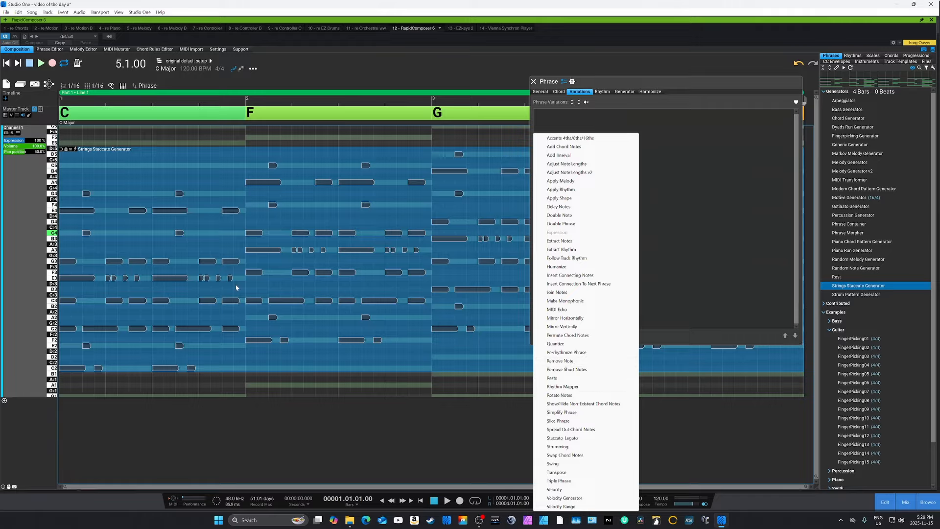
pyautogui.click(568, 403)
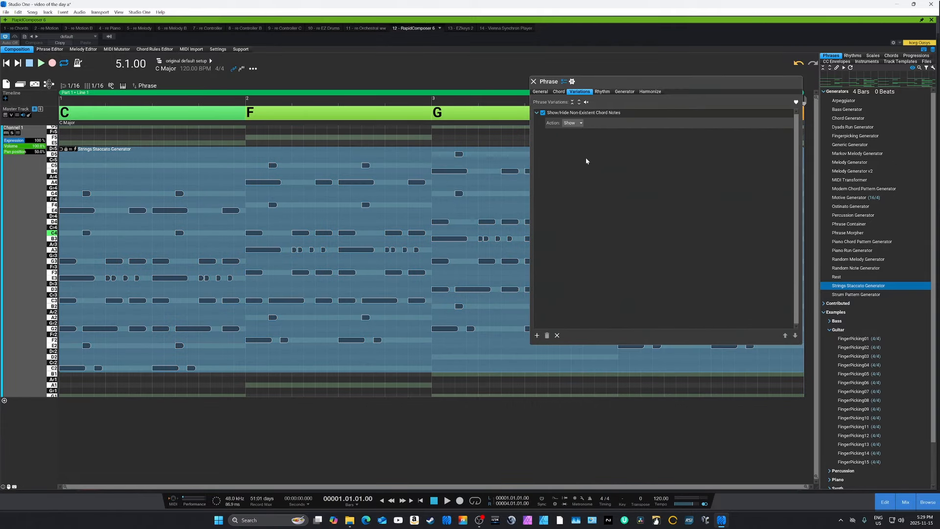
# Try Hide as the action of Show/Hide Non-Existent Chord Notes, and set it back to Show.
pyautogui.click(581, 124)
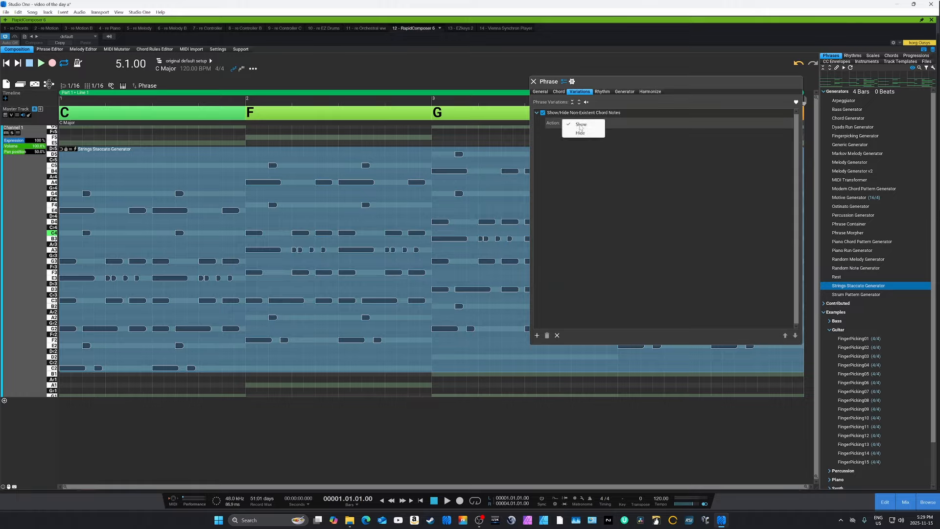
pyautogui.click(587, 138)
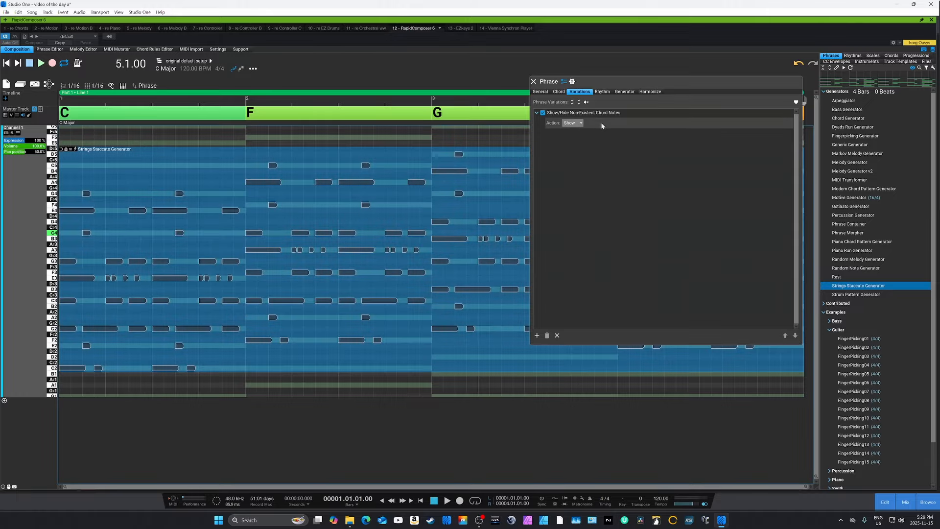
pyautogui.click(580, 124)
pyautogui.click(581, 133)
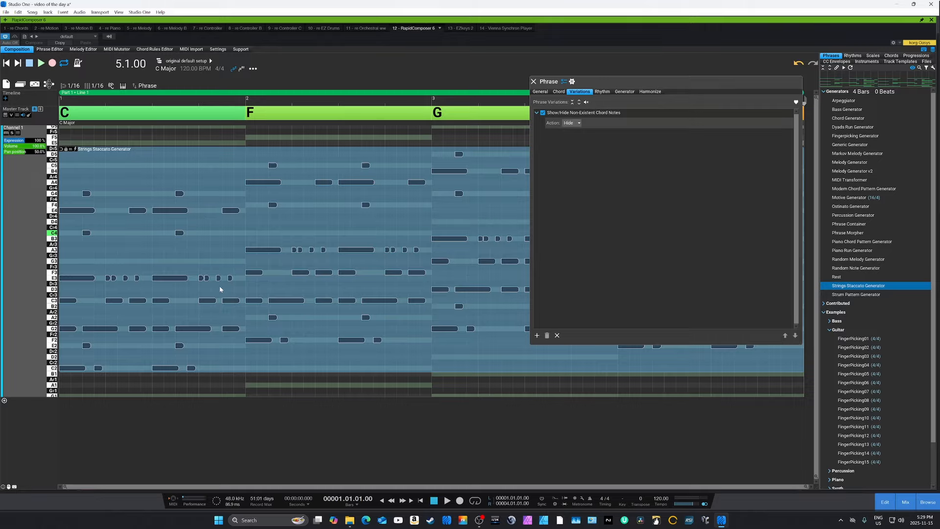
pyautogui.click(578, 124)
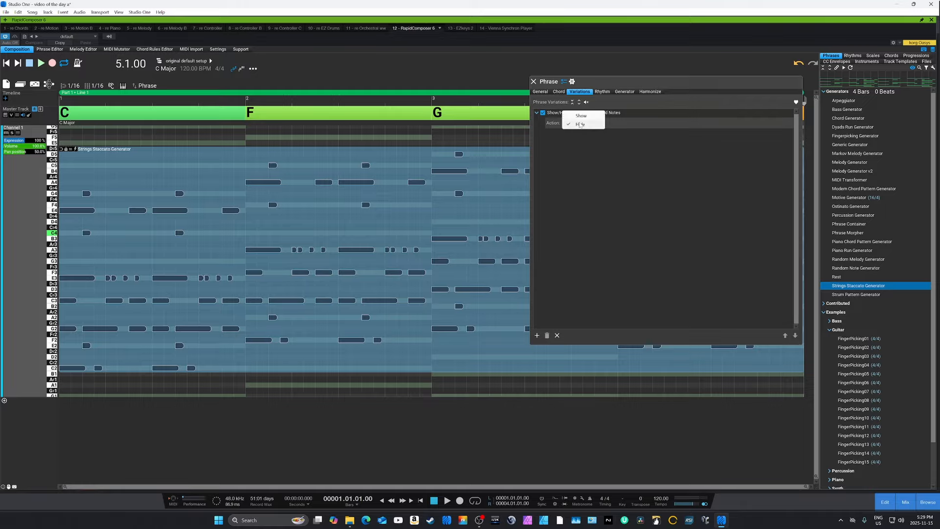
pyautogui.click(582, 116)
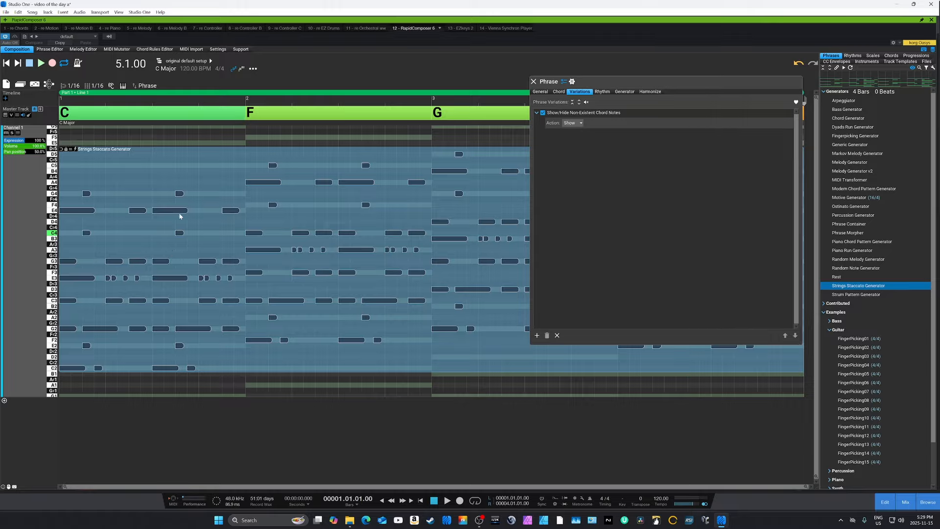
# Add a Simplify Phrase variation, try different step counts such as 16 and 2, and set Steps to 5.
pyautogui.click(537, 335)
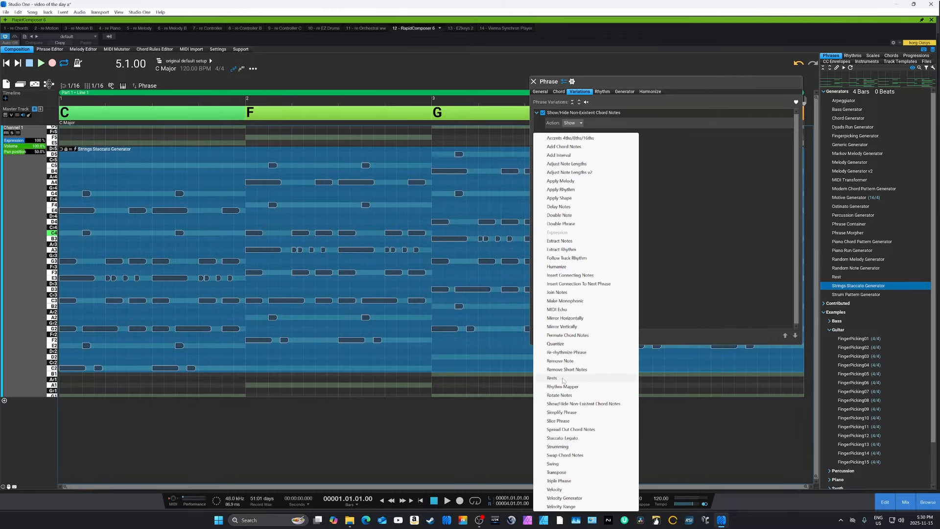
pyautogui.click(566, 413)
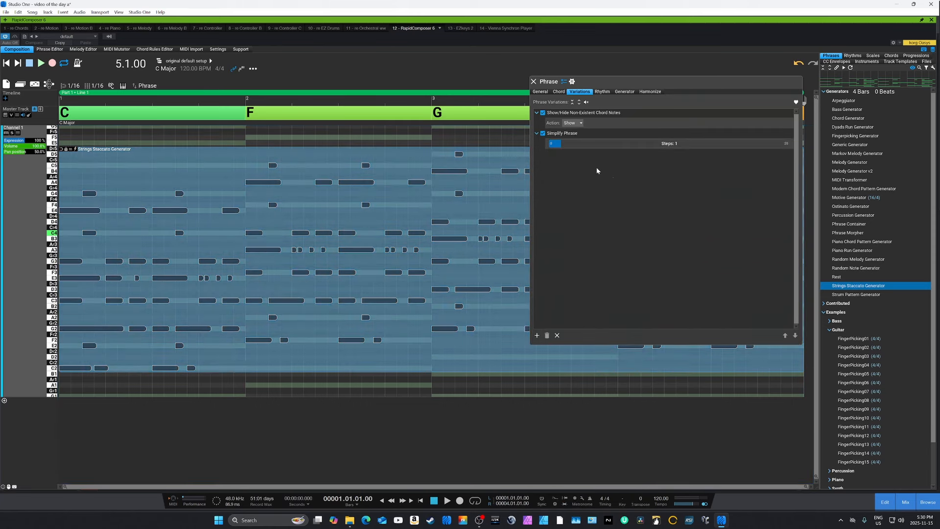
pyautogui.moveTo(578, 144); pyautogui.dragTo(743, 149)
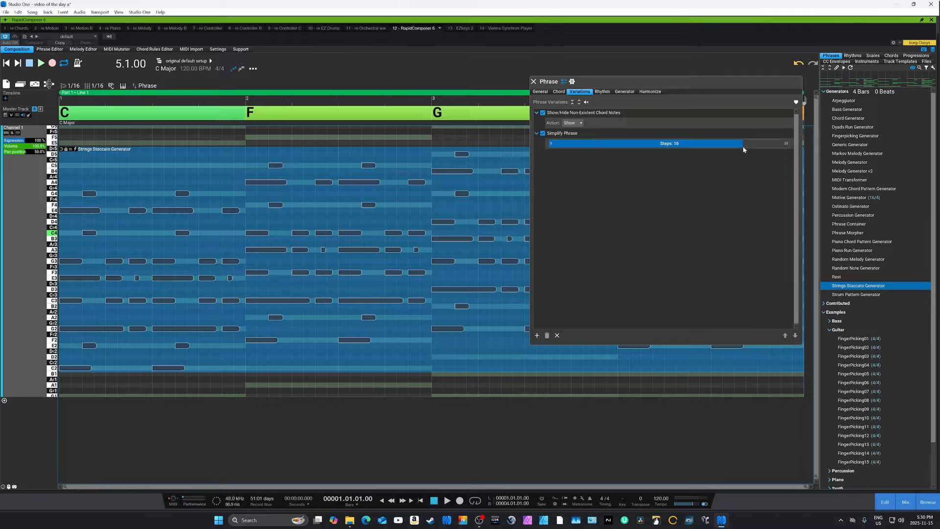
pyautogui.moveTo(745, 146); pyautogui.dragTo(601, 143)
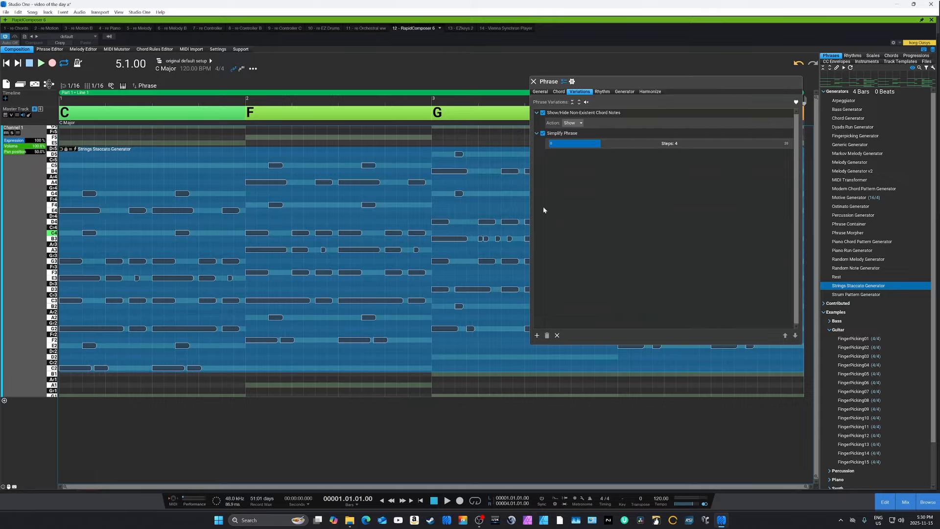
pyautogui.moveTo(599, 146); pyautogui.dragTo(577, 146)
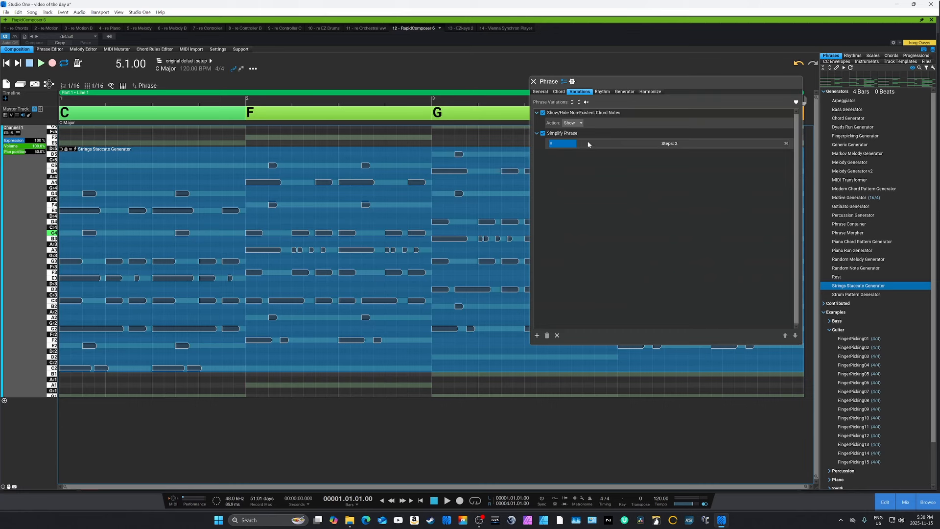
pyautogui.moveTo(588, 144); pyautogui.dragTo(614, 143)
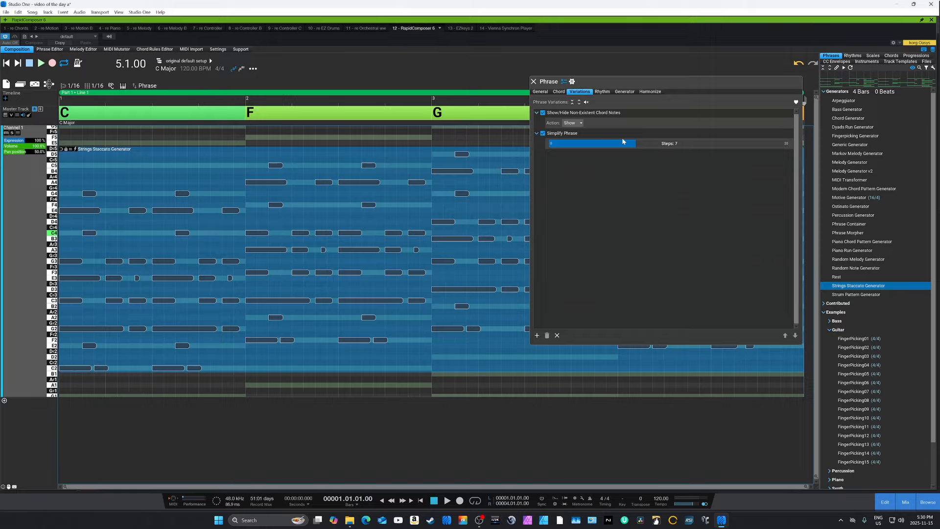
# Add a Spread Out Chord Notes variation with Extension 1, and compare the phrase with it off and on, leaving it enabled.
pyautogui.click(537, 335)
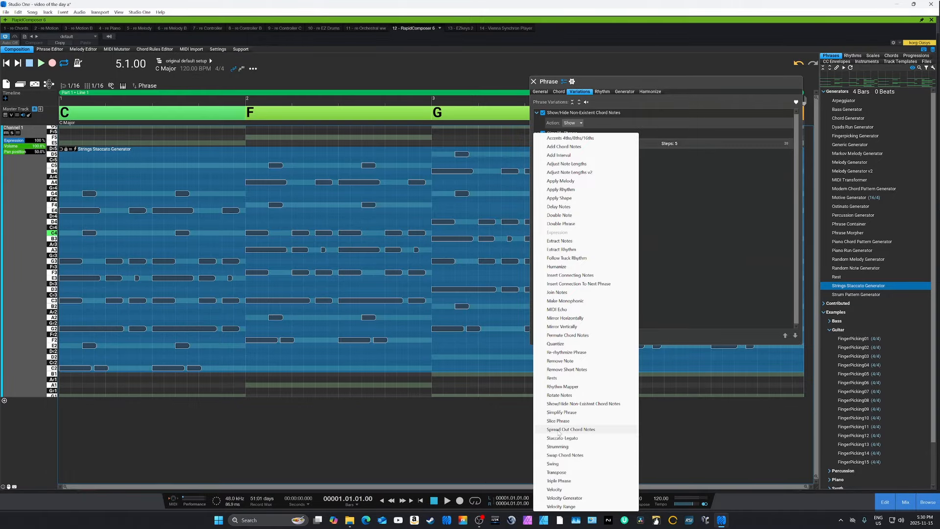
pyautogui.click(558, 429)
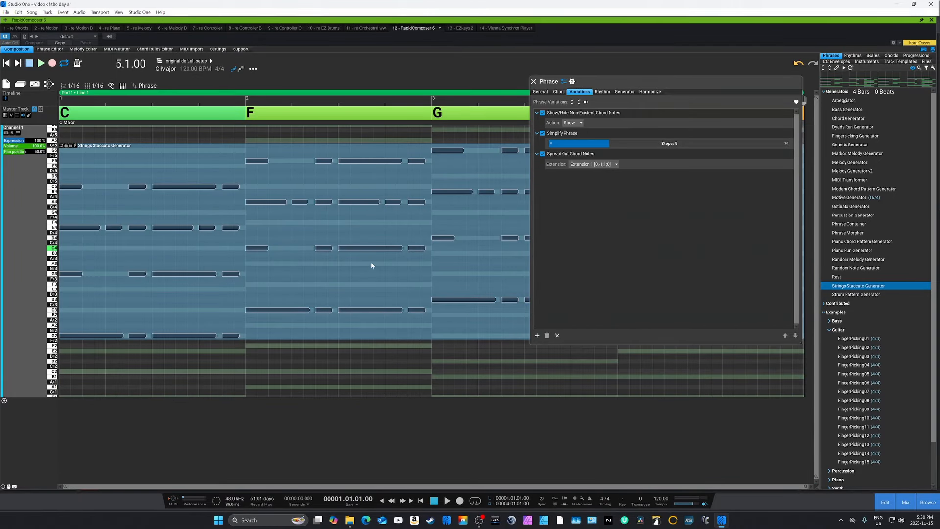
pyautogui.click(543, 154)
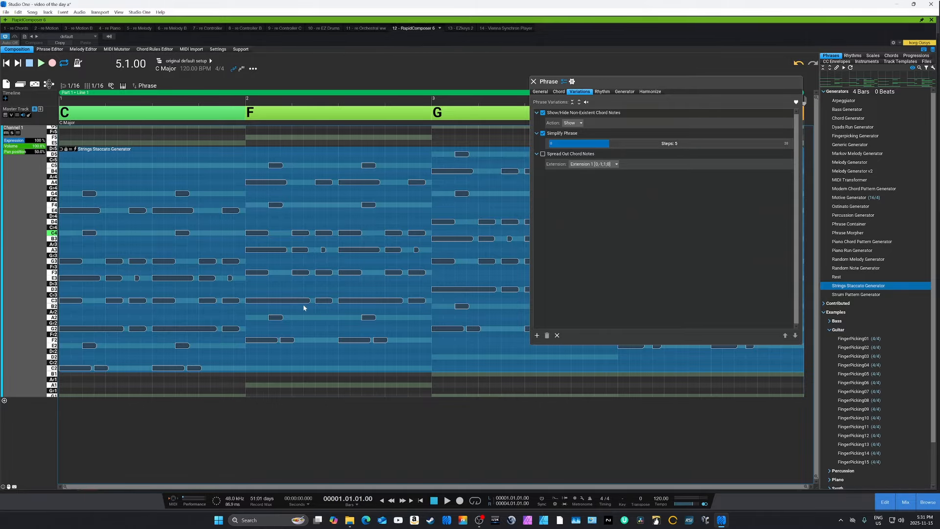
pyautogui.click(542, 154)
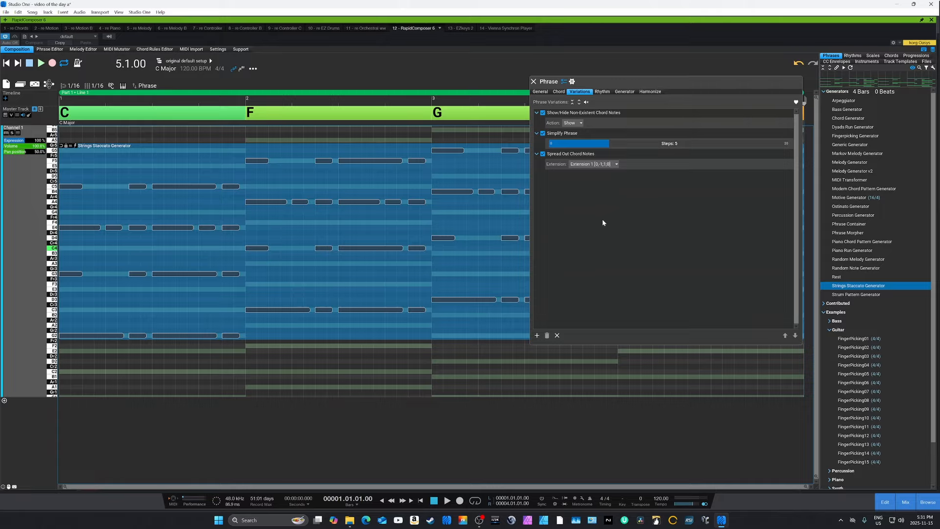
# Add a Staccato-Legato variation, try a staccato value of -94, and set it to 98 for legato.
pyautogui.click(537, 336)
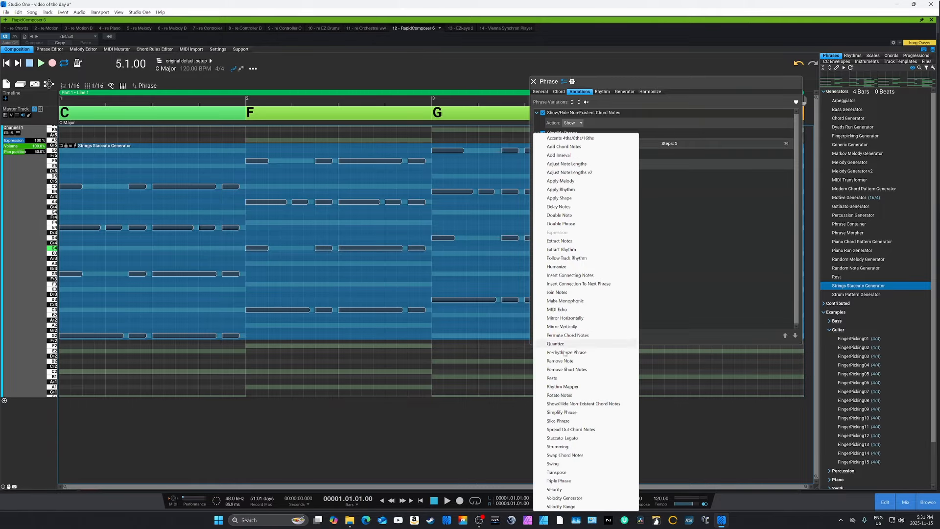
pyautogui.click(565, 438)
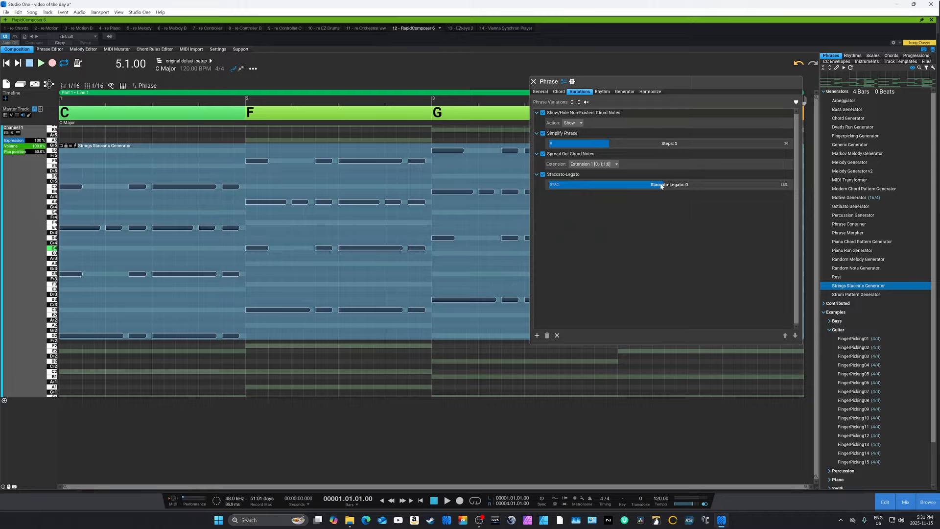
pyautogui.moveTo(661, 186); pyautogui.dragTo(556, 183)
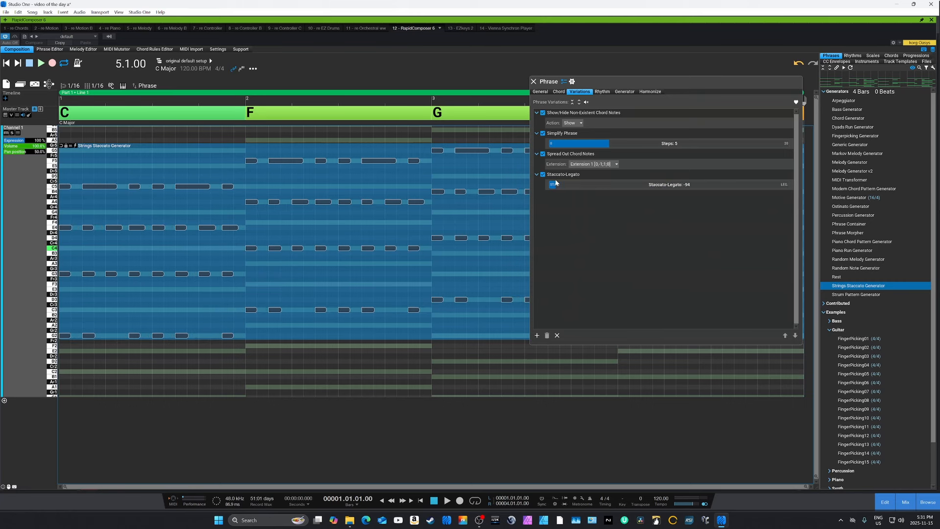
pyautogui.moveTo(554, 187); pyautogui.dragTo(729, 188)
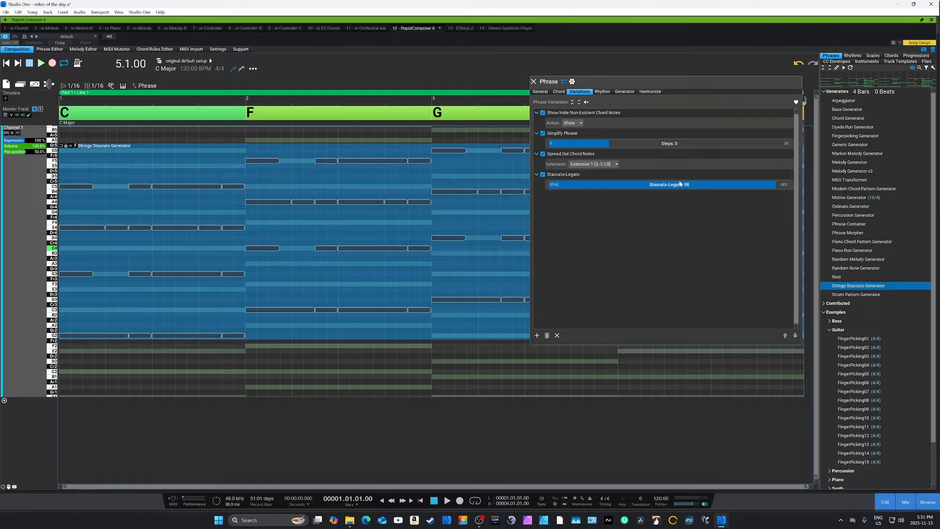
# Add a Strumming variation to the phrase with the Downstroke direction and a strumming delay of 24.
pyautogui.click(536, 335)
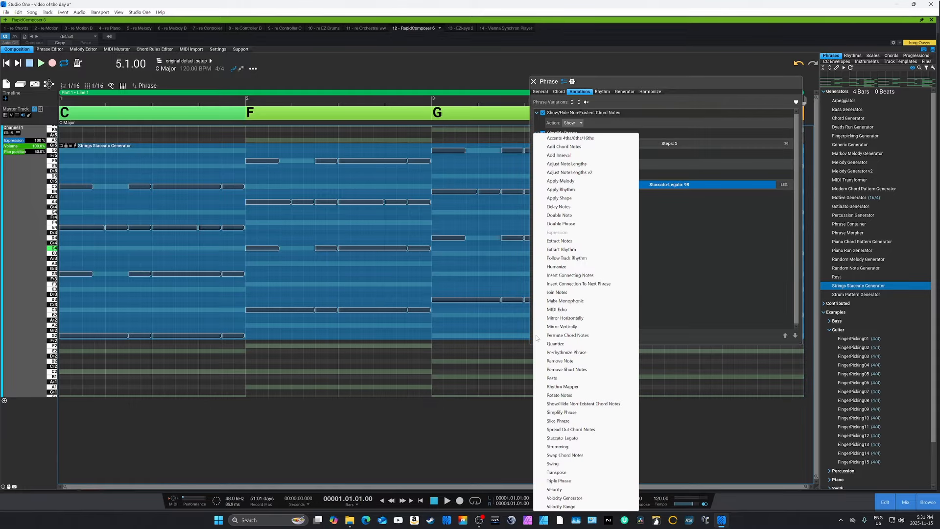
pyautogui.click(571, 447)
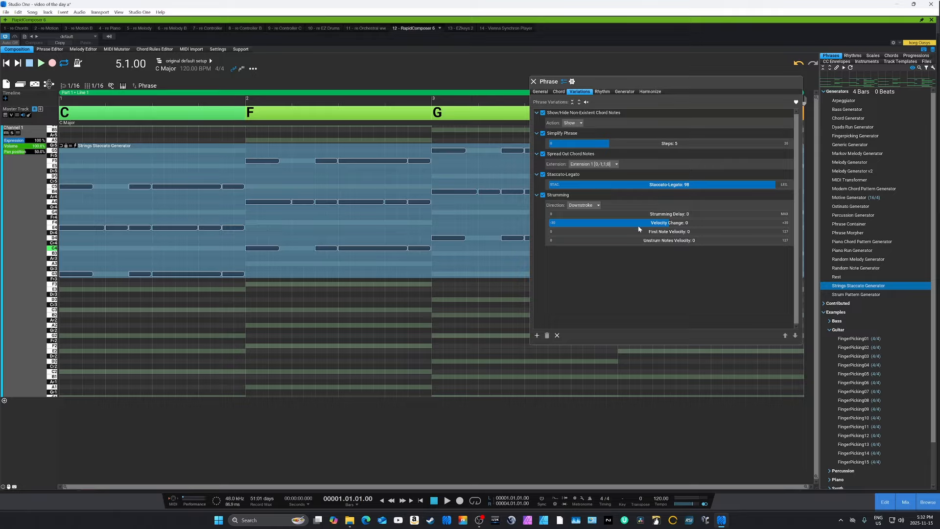
pyautogui.moveTo(663, 214); pyautogui.dragTo(607, 216)
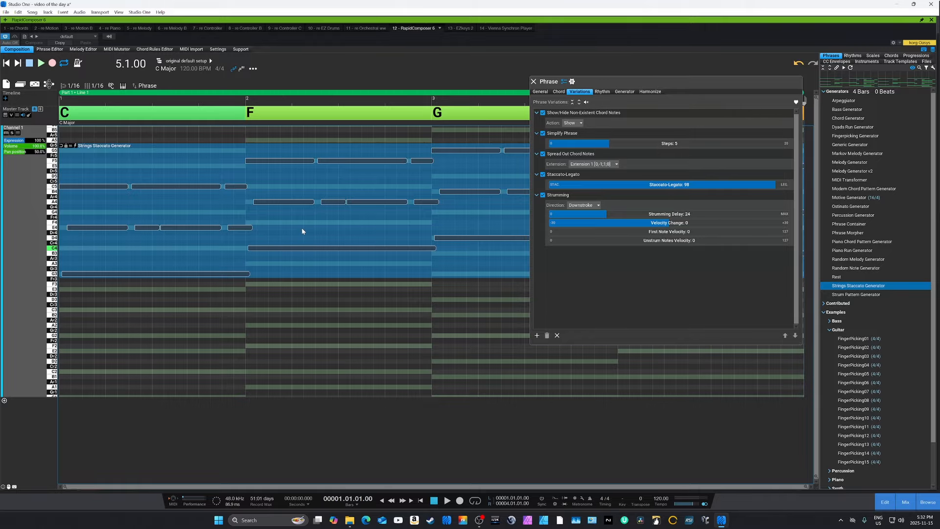
# Replace the Strings Staccato Generator phrase with a Chord Generator phrase on Channel 1 from bar 1.
pyautogui.press('Delete')
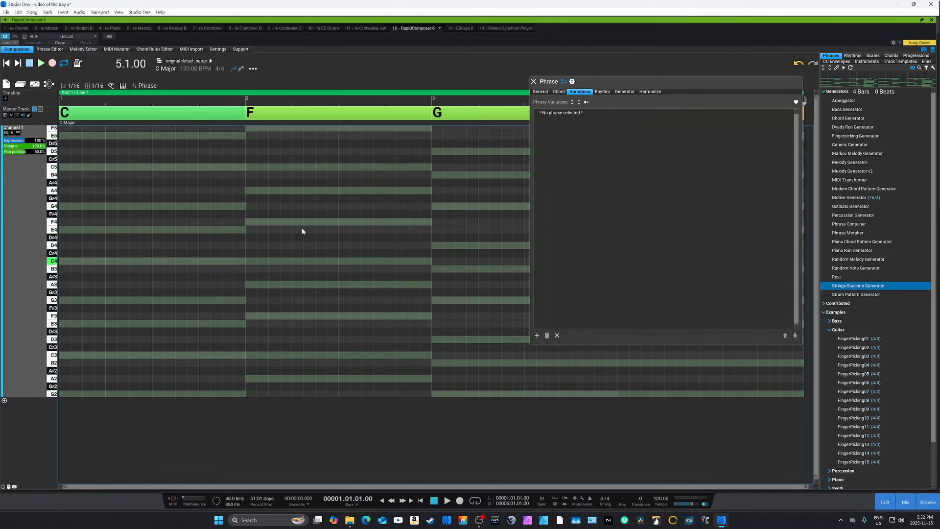
pyautogui.click(849, 348)
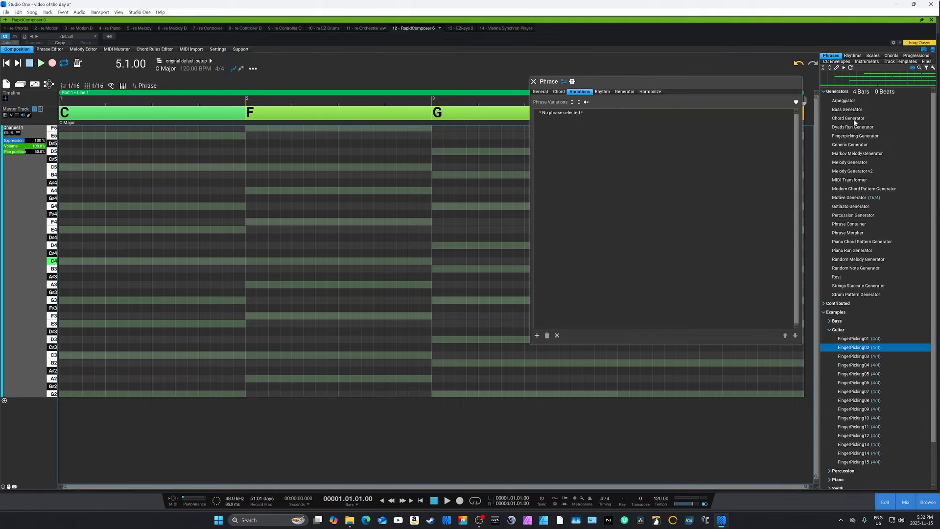
pyautogui.moveTo(848, 118); pyautogui.dragTo(242, 268)
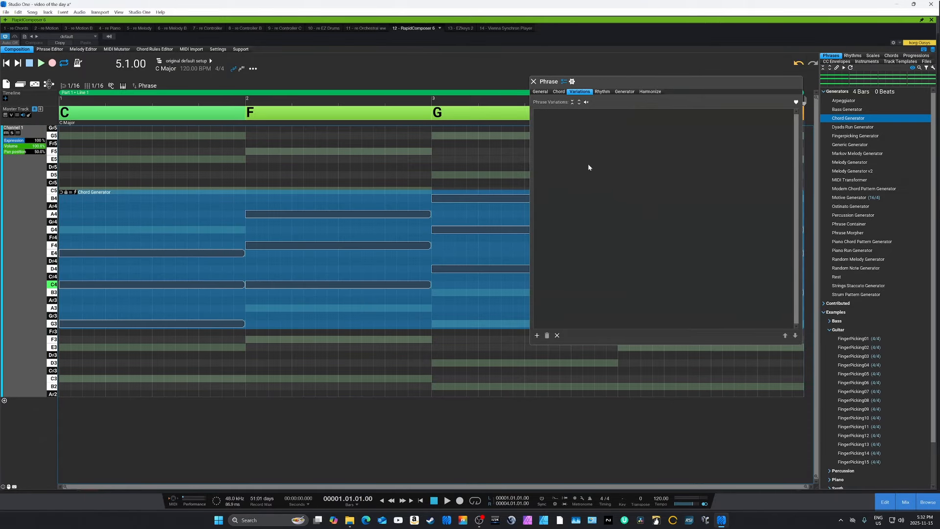
# Add a downstroke Strumming variation with a delay of 45 and a Velocity Generator variation to the Chord Generator phrase.
pyautogui.click(538, 335)
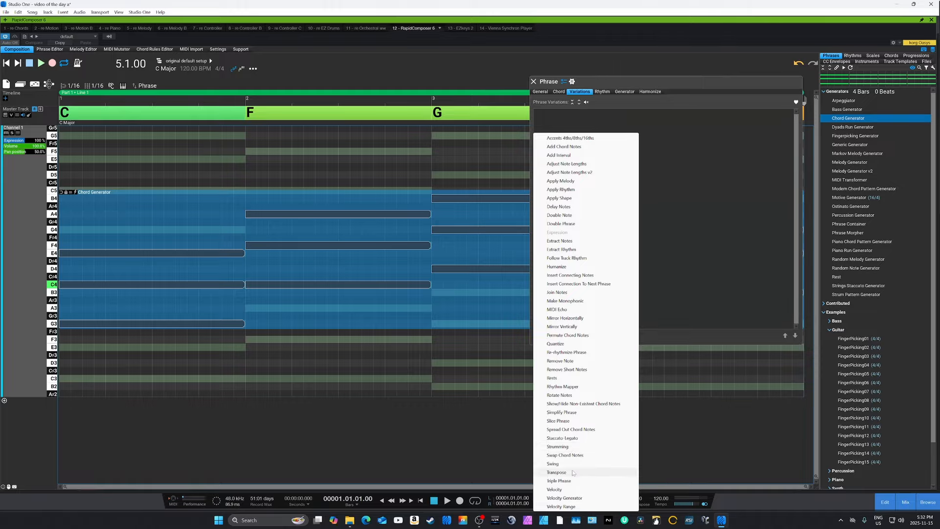
pyautogui.click(563, 447)
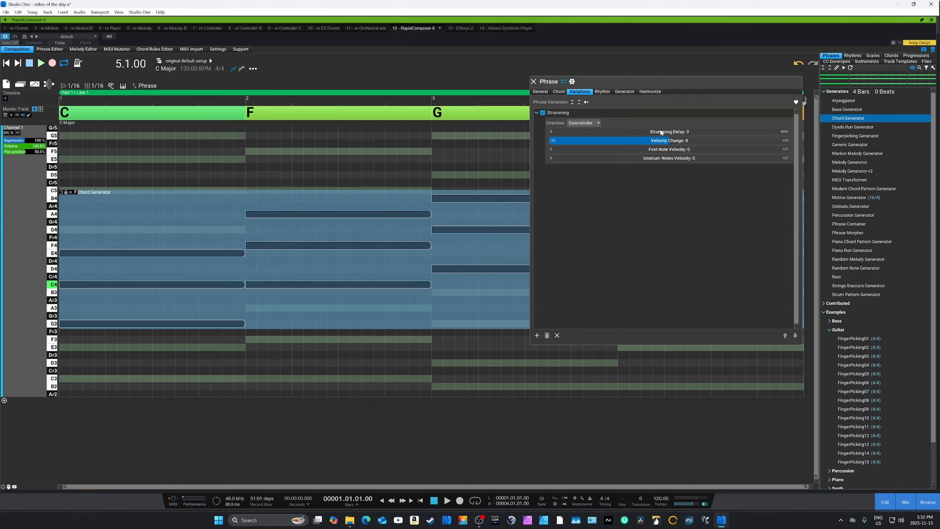
pyautogui.moveTo(653, 131)
pyautogui.mouseDown()
pyautogui.moveTo(641, 132)
pyautogui.moveTo(666, 132)
pyautogui.moveTo(658, 132)
pyautogui.mouseUp()
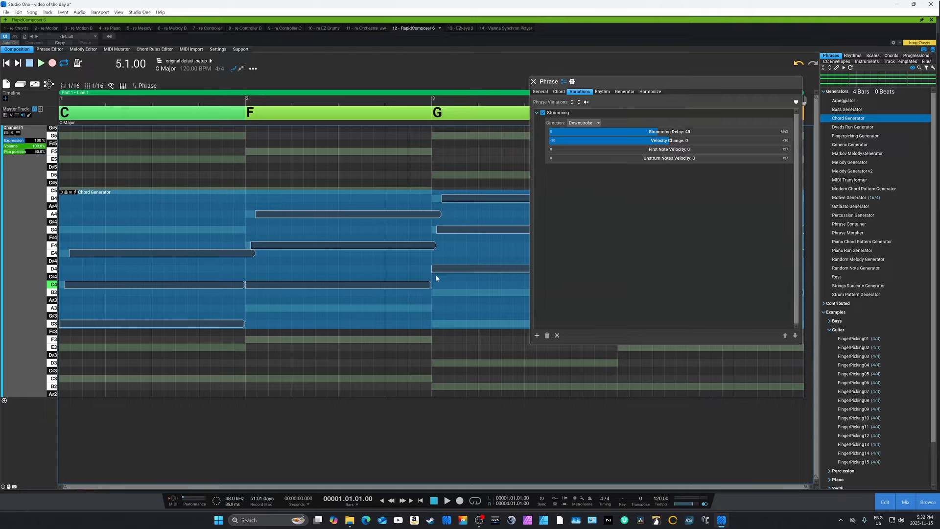
pyautogui.click(538, 335)
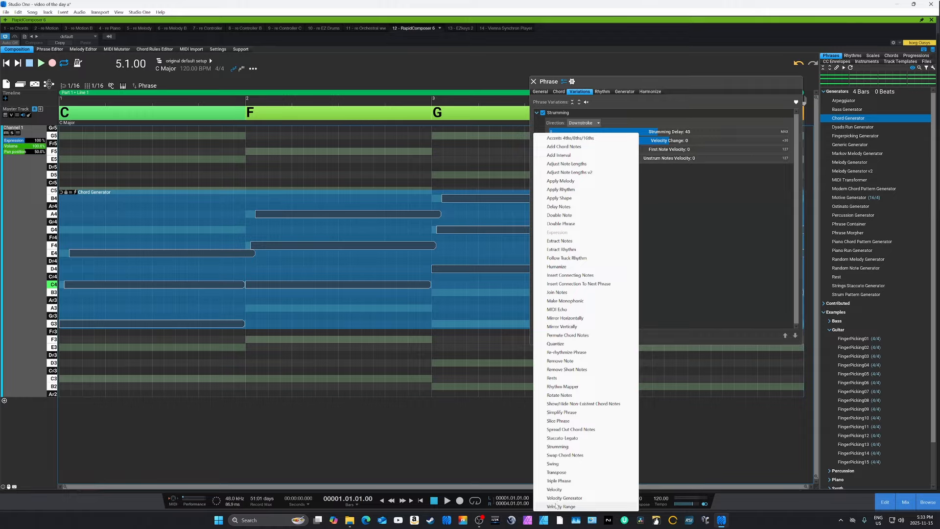
pyautogui.click(555, 498)
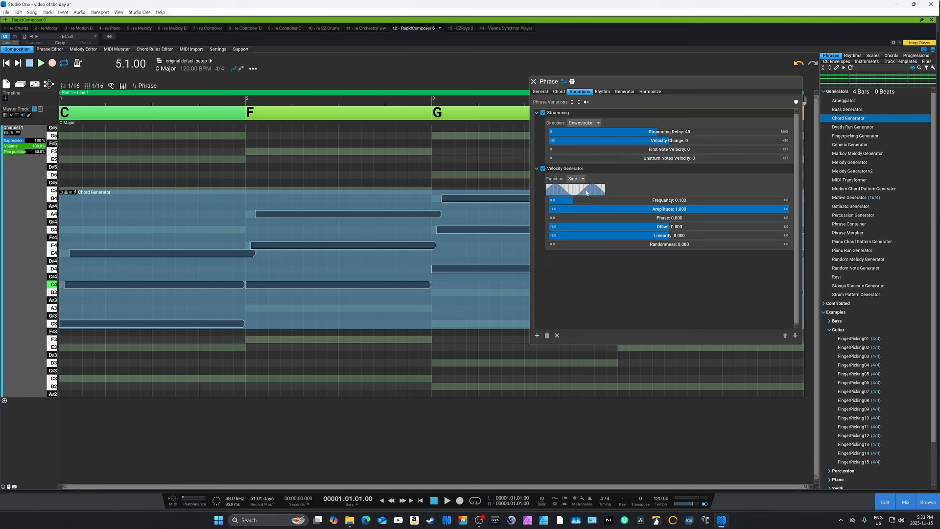
# View the MIDI CC controllers in Channel 1's track settings, and close the Phrase and Track inspectors.
pyautogui.click(36, 310)
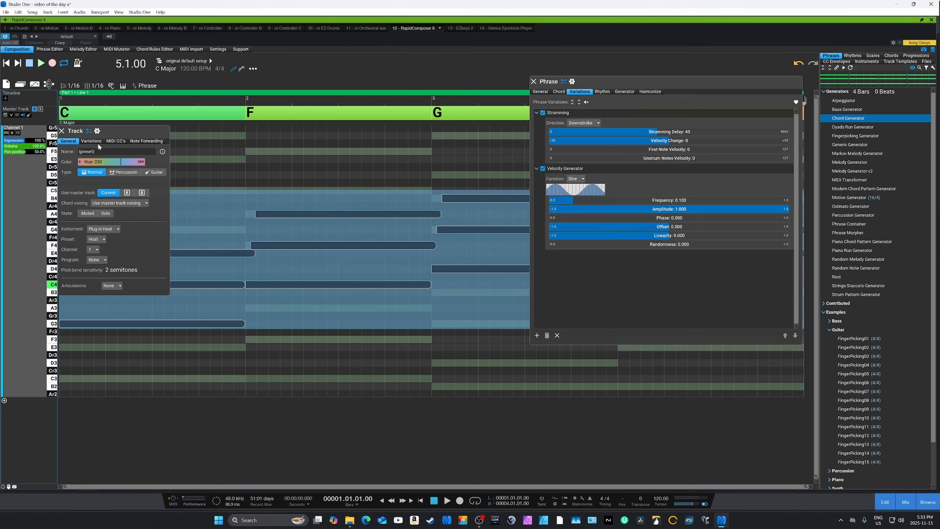
pyautogui.click(117, 141)
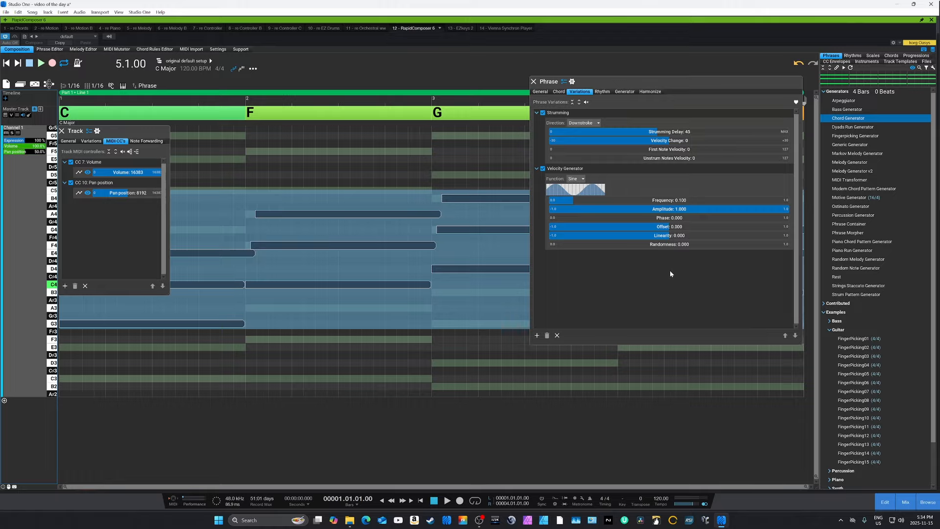
pyautogui.click(534, 82)
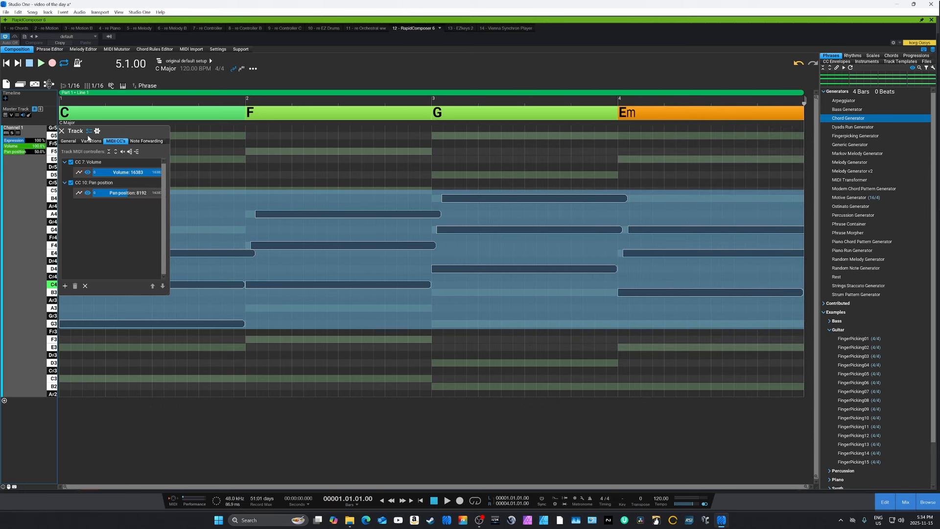
pyautogui.click(62, 131)
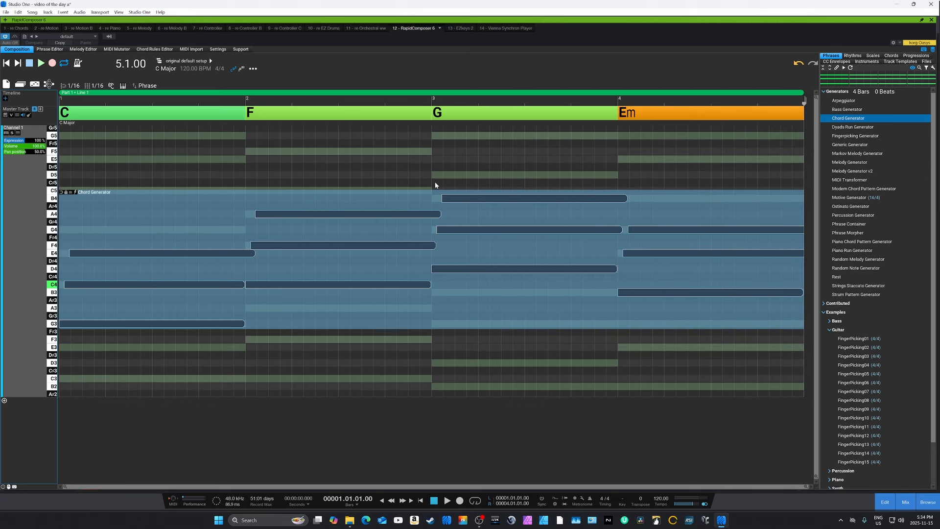